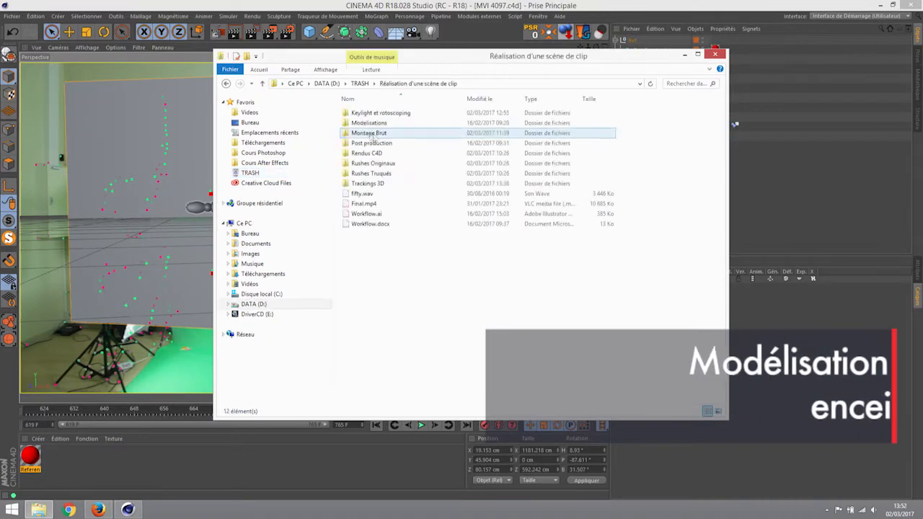
Step: Play Final.mp4, pause it on the wide shot with the speaker stacks, and return to Cinema 4D
double_click(360, 205)
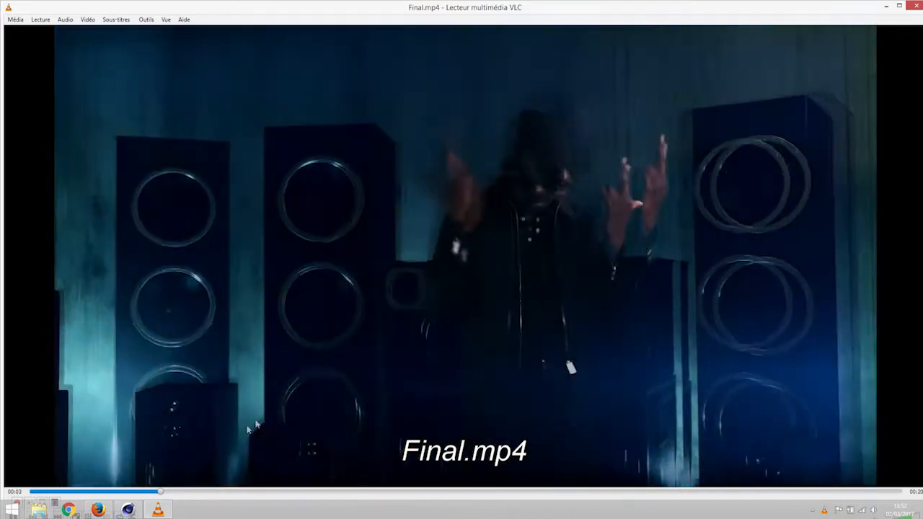
key(space)
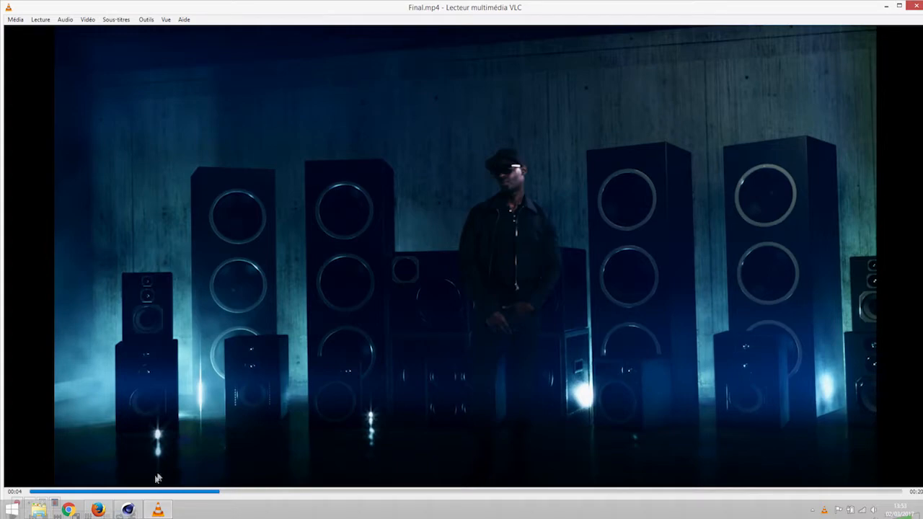
click(127, 510)
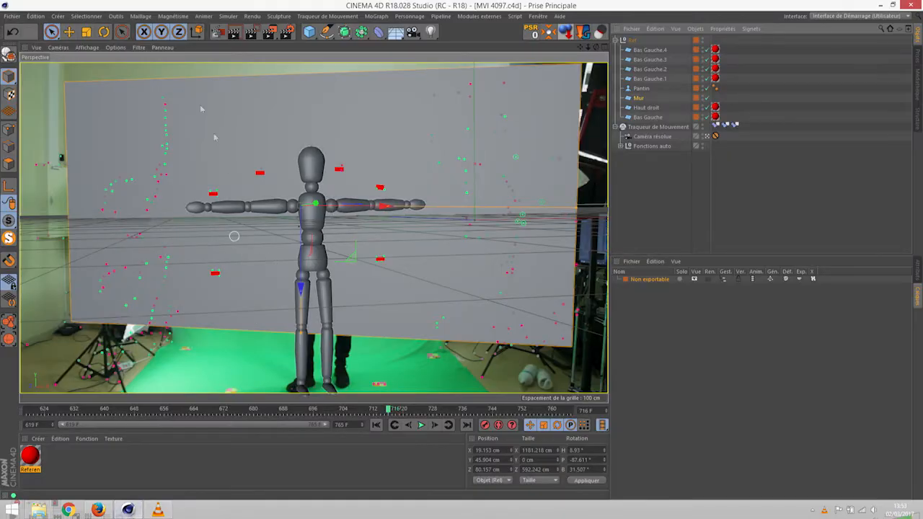
Step: Create a new empty scene
click(13, 16)
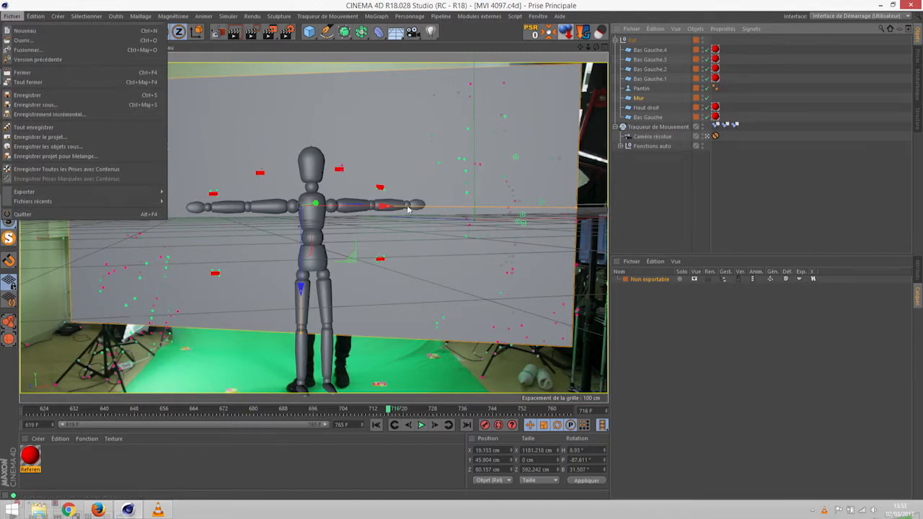
click(16, 31)
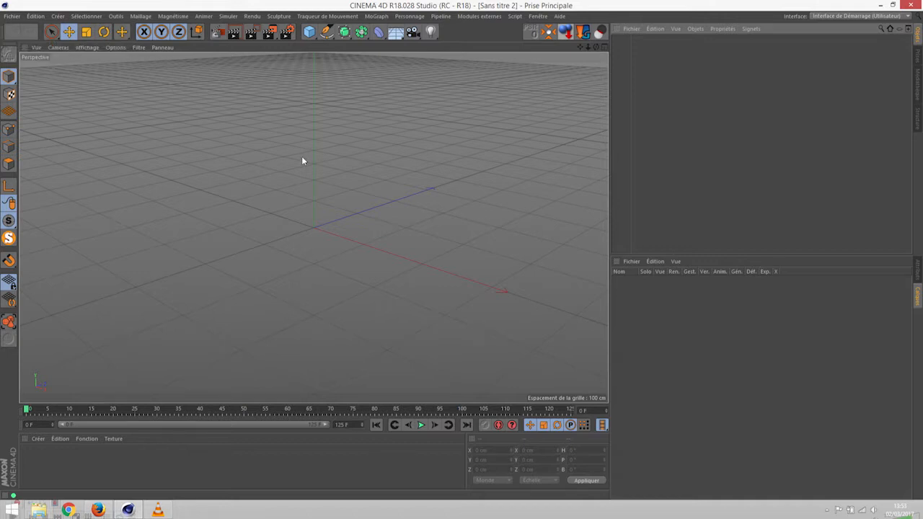
alt+drag(303, 159, 378, 200)
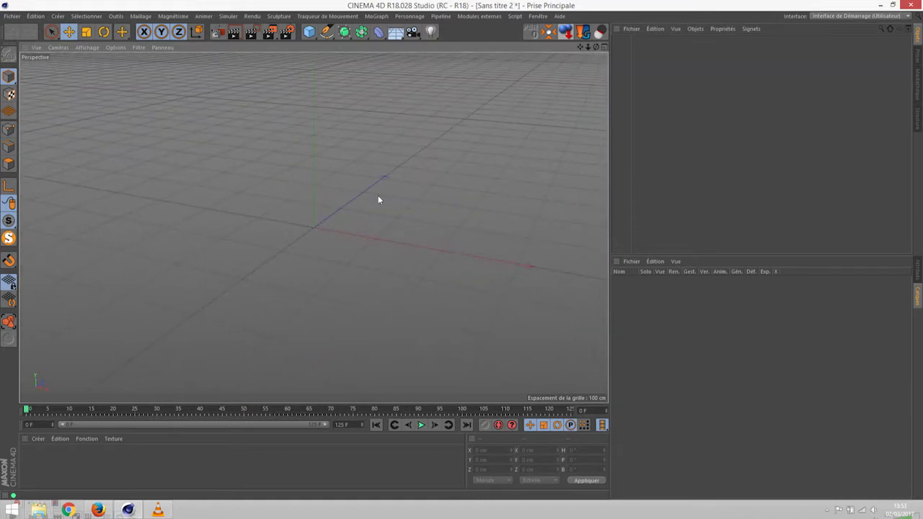
Step: Examine the Philips speaker reference photo on the Conrad page in Firefox, and return to Cinema 4D
click(99, 510)
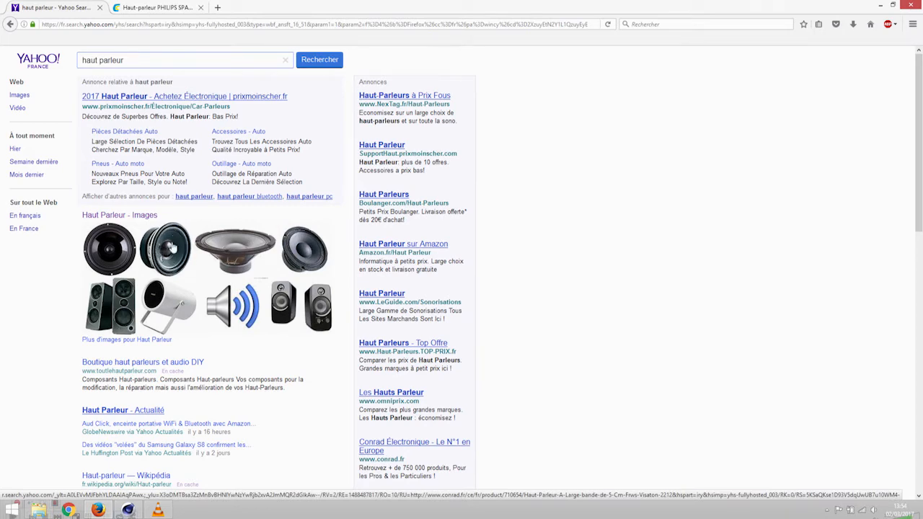
click(181, 8)
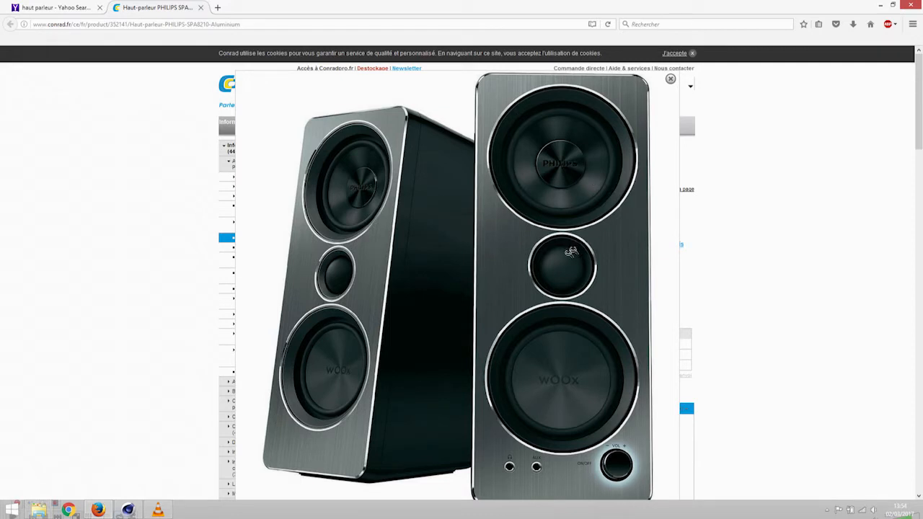
click(128, 510)
Step: Add a cube and stretch it into an upright box about 221 × 419 × 249 cm
click(309, 32)
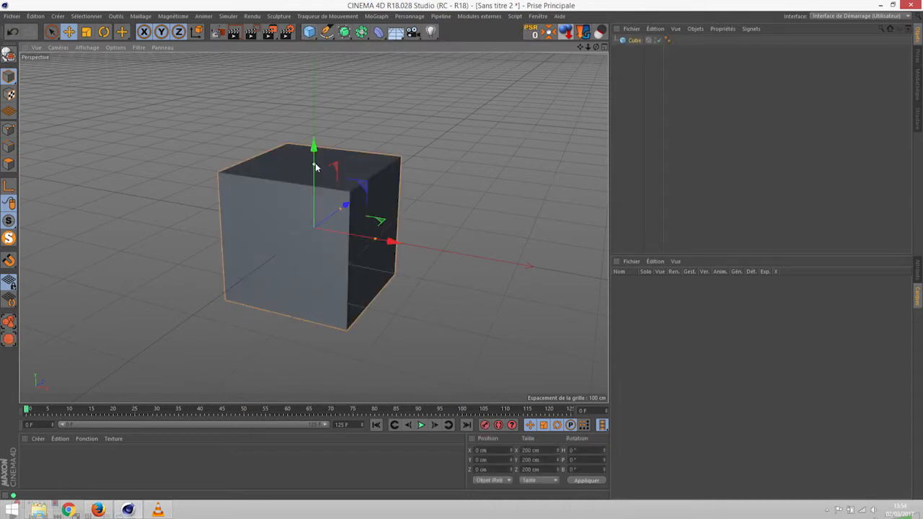
drag(314, 165, 316, 82)
mouse_move(377, 241)
mouse_down()
mouse_move(327, 238)
mouse_move(382, 240)
mouse_up()
mouse_move(343, 208)
mouse_down()
mouse_move(336, 214)
mouse_move(361, 191)
mouse_move(346, 203)
mouse_up()
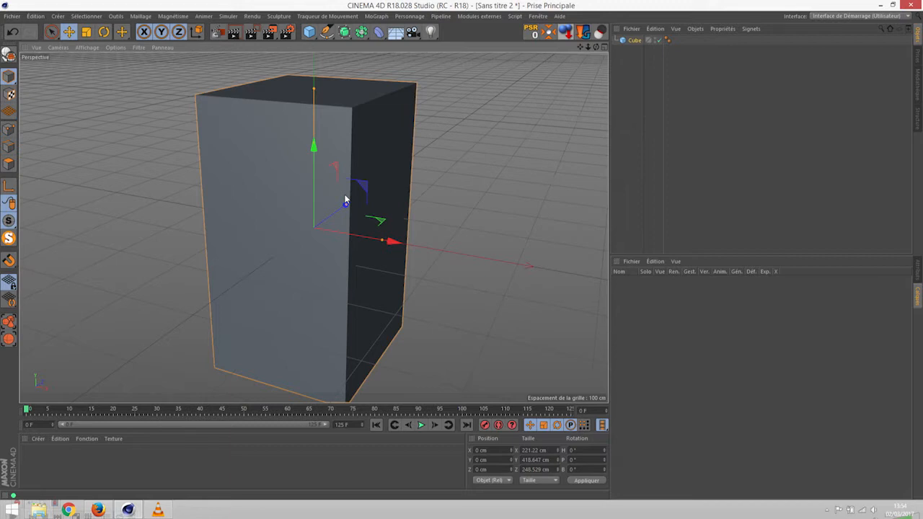
Step: Copy the Pantin mannequin from MVI 4097.c4d and paste it into the Sans titre 2 scene
click(538, 16)
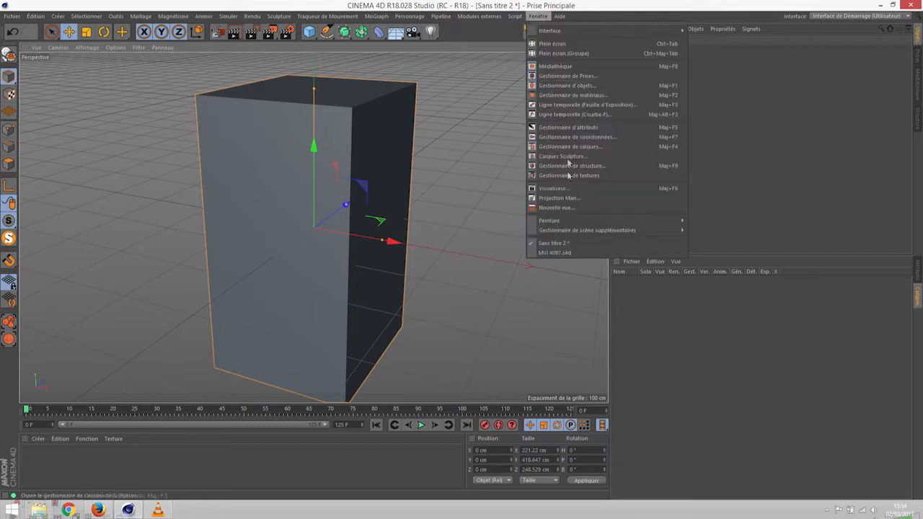
click(554, 253)
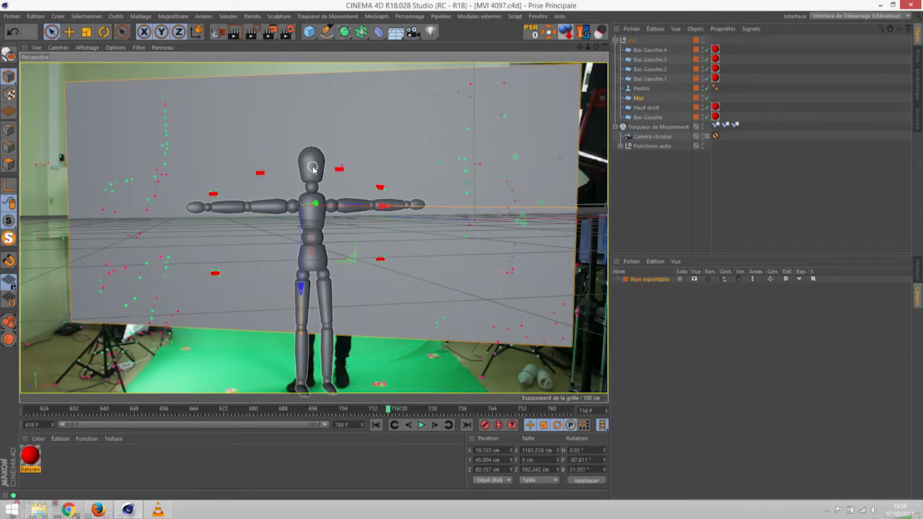
click(638, 91)
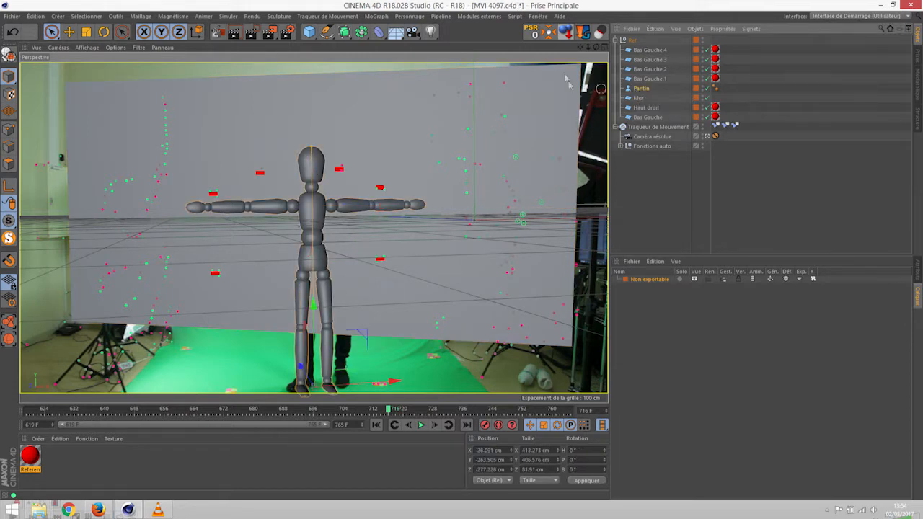
click(539, 16)
click(559, 244)
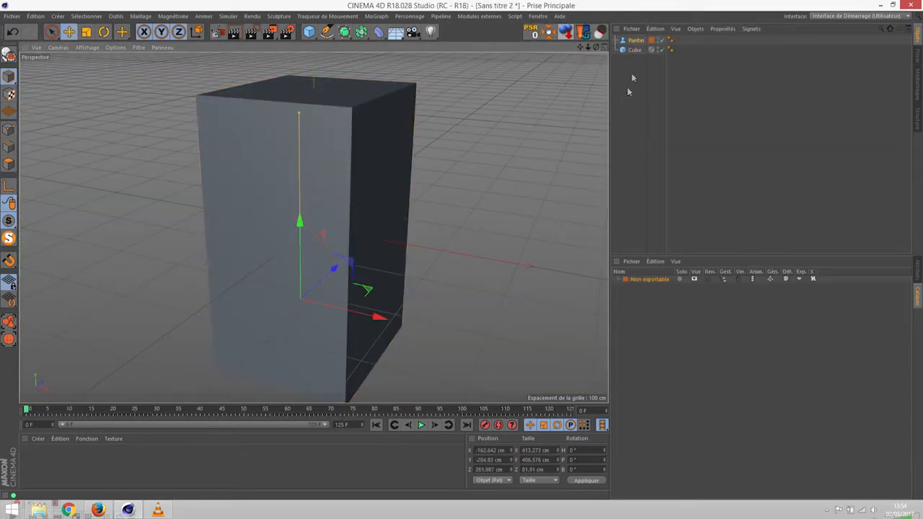
Step: Move the cube along X to about 221 cm, clear of the mannequin, and compare the two objects
click(635, 50)
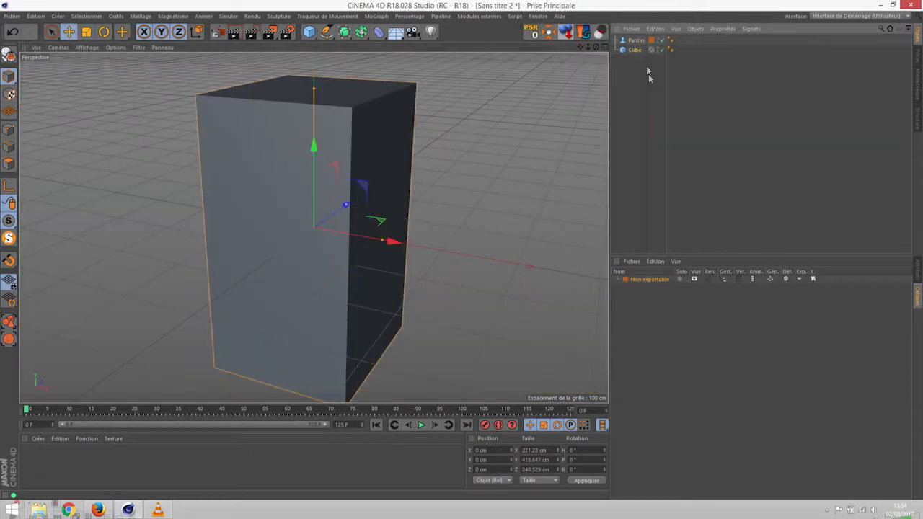
drag(392, 243, 547, 271)
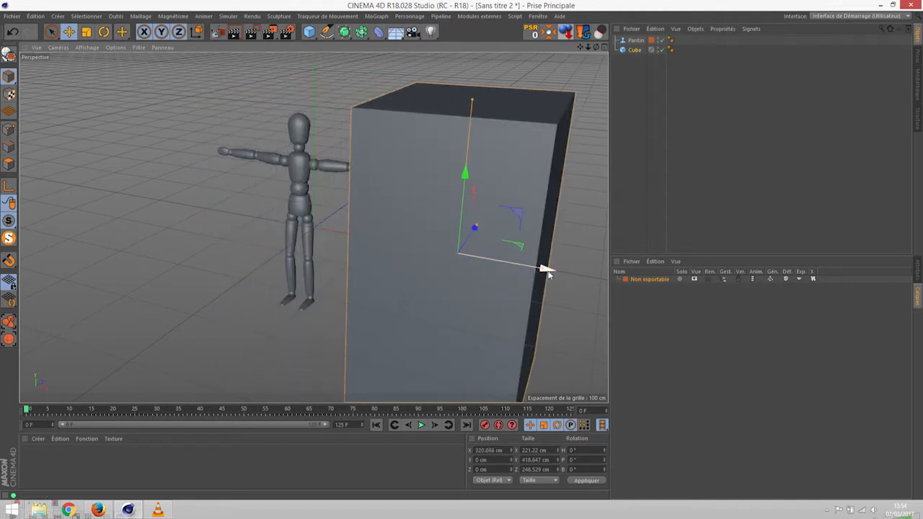
alt+drag(547, 268, 341, 180)
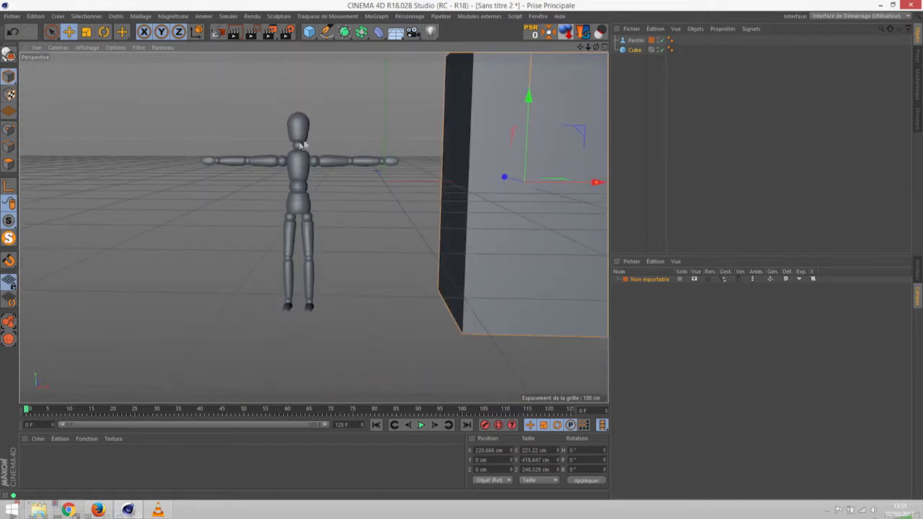
alt+middle_drag(318, 138, 304, 172)
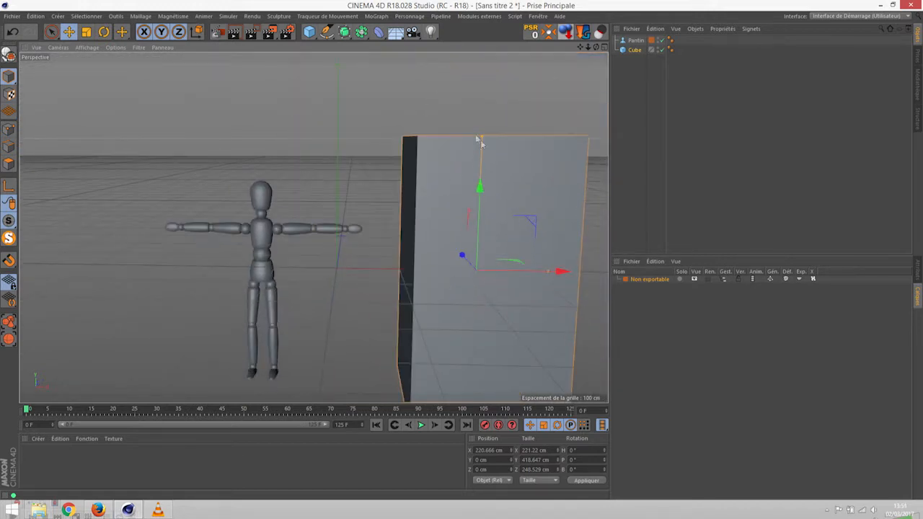
click(260, 203)
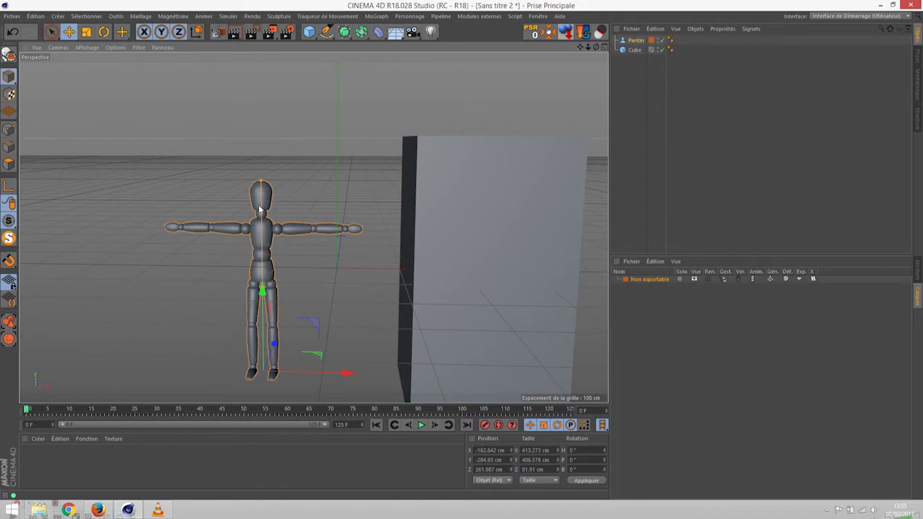
click(514, 175)
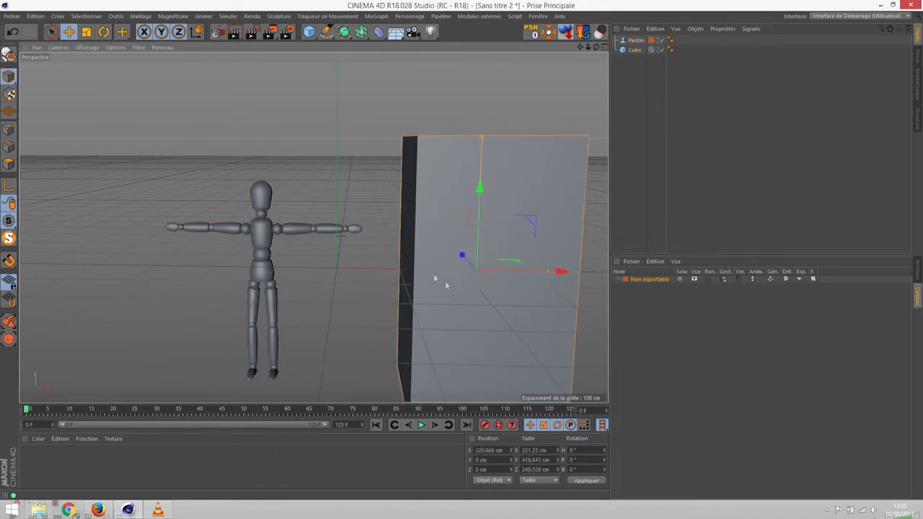
Step: Place the mannequin and the cube on the floor plane
click(262, 198)
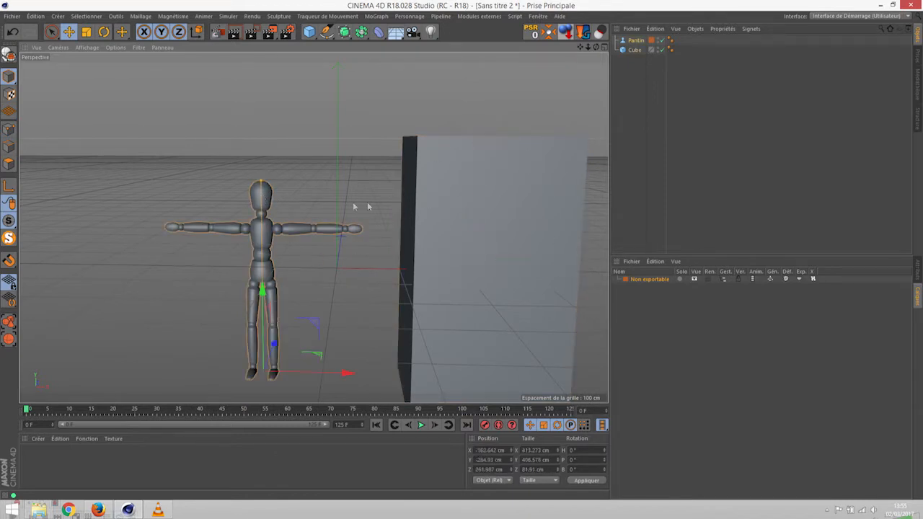
click(566, 33)
alt+drag(322, 241, 313, 269)
click(457, 167)
click(566, 32)
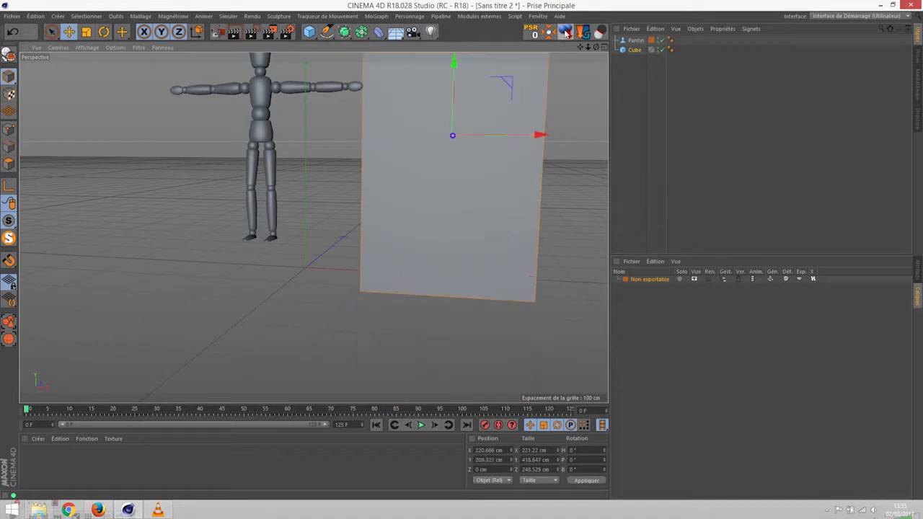
Step: Move the cube next to the mannequin, at about X 97 cm and Z 218 cm
alt+drag(397, 143, 495, 219)
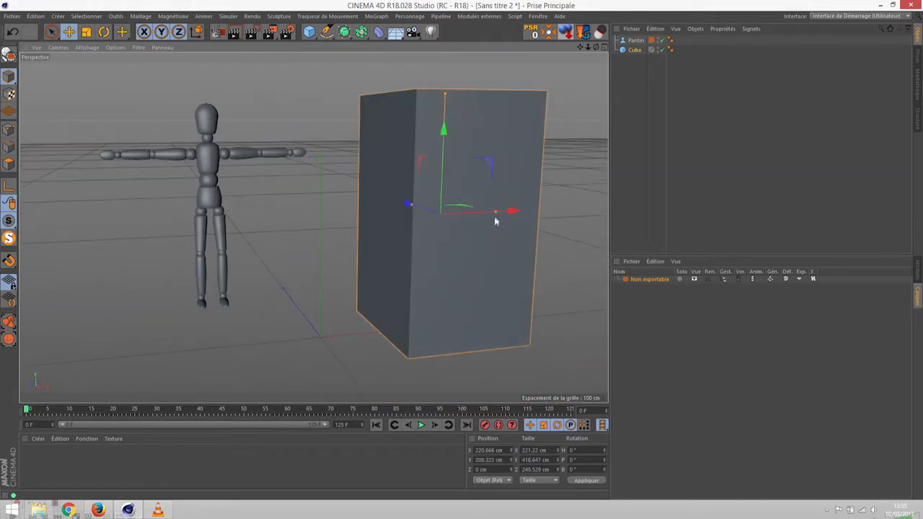
alt+drag(441, 244, 386, 248)
alt+drag(573, 221, 451, 255)
scroll(451, 254, down, 5)
drag(515, 233, 413, 117)
Step: Set the cube's Y size to 420 cm in its object properties
click(637, 41)
click(635, 50)
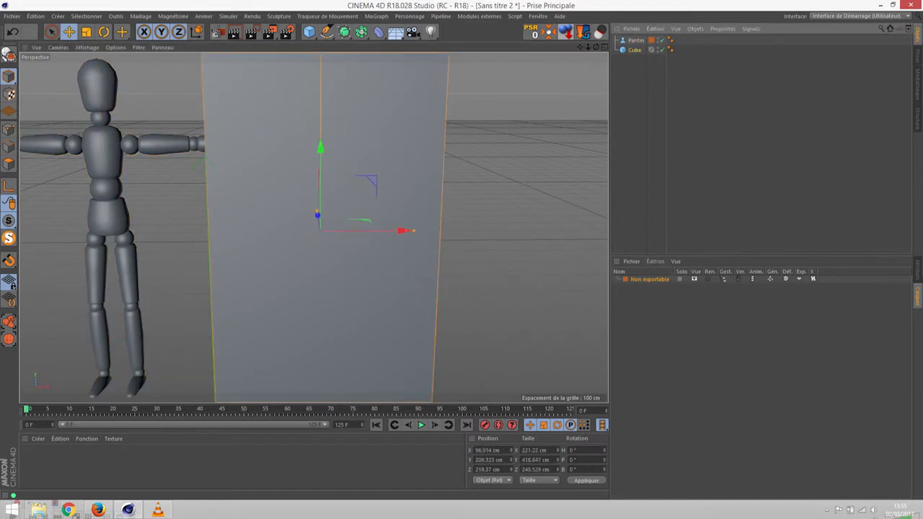
click(918, 273)
click(665, 283)
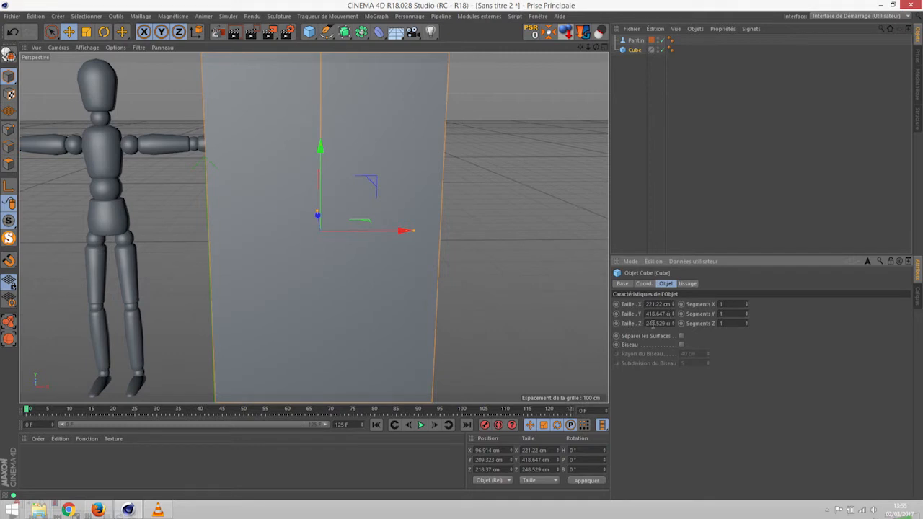
drag(647, 314, 679, 318)
text(420)
key(Return)
scroll(373, 200, down, 2)
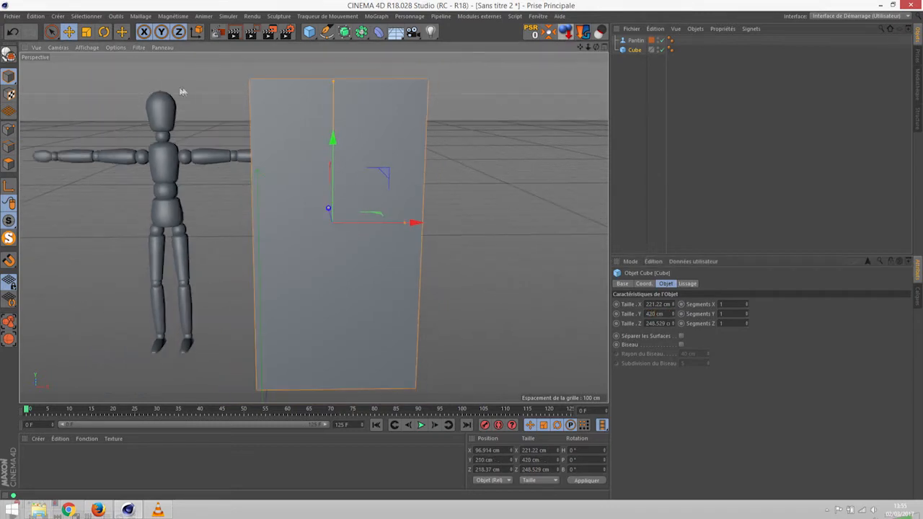
Step: Narrow the cube along X and set its X size to 170 cm
alt+drag(234, 91, 303, 159)
alt+middle_drag(321, 167, 230, 131)
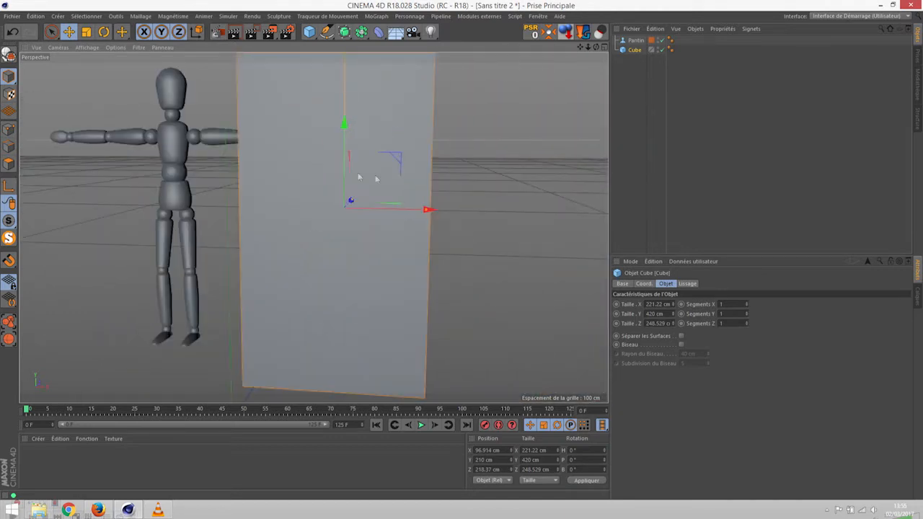
drag(427, 212, 409, 213)
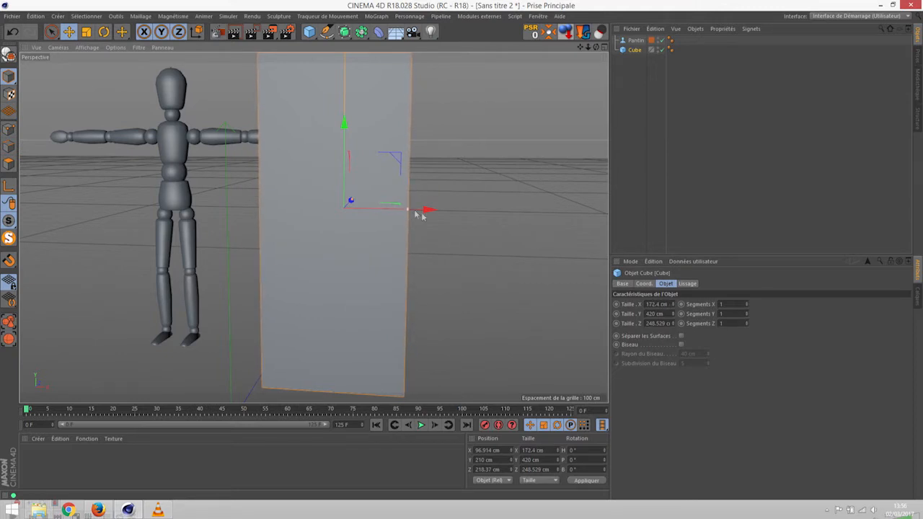
click(658, 305)
text(17000)
key(Return)
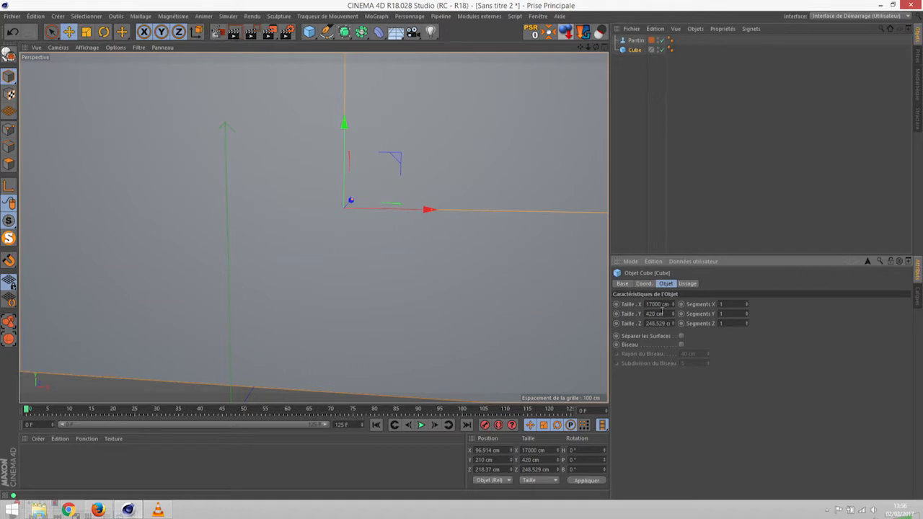
click(662, 305)
key(BackSpace)
key(BackSpace)
key(Return)
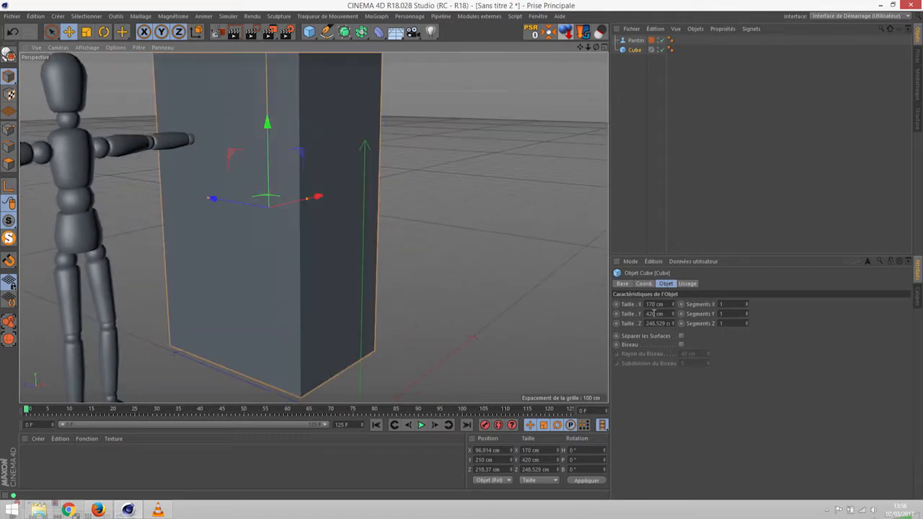
Step: Set the cube's Z size to 170 cm and compare the box with the mannequin from the front
double_click(660, 324)
text(170)
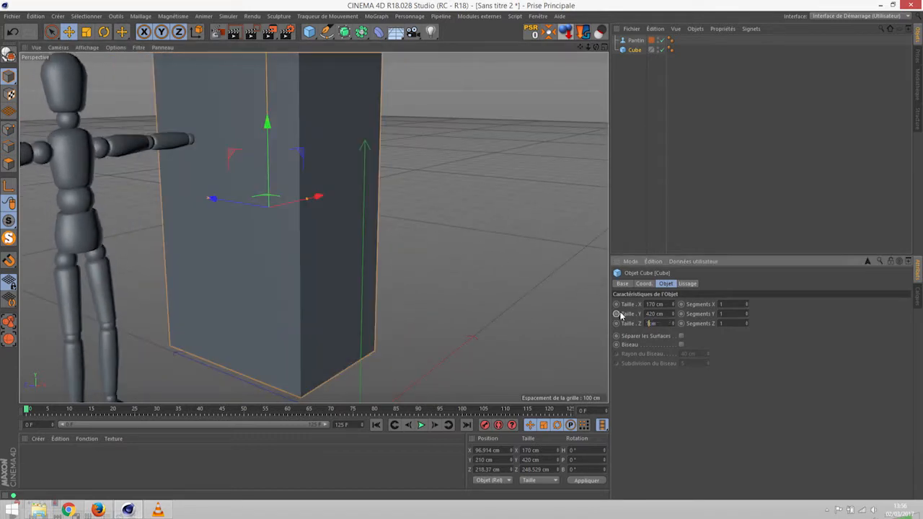
key(Return)
alt+drag(344, 199, 281, 205)
alt+middle_drag(314, 227, 267, 184)
scroll(264, 192, down, 5)
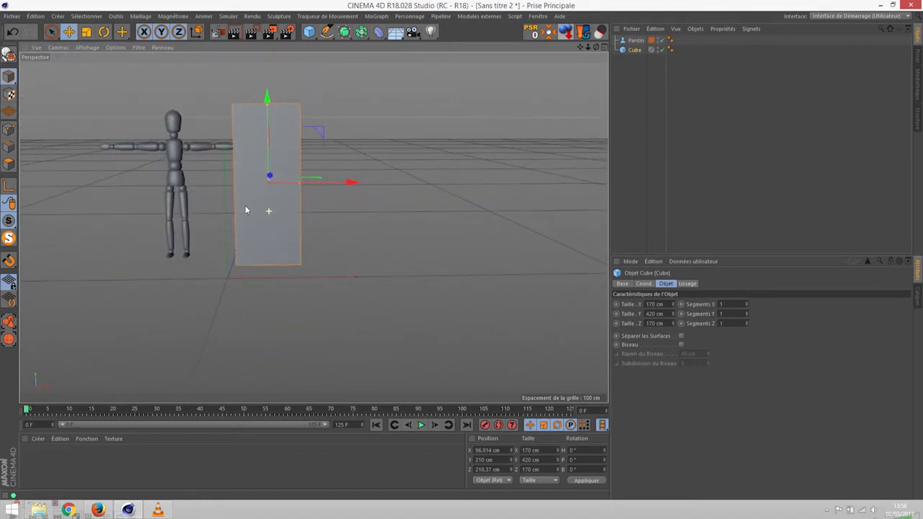
Step: Check the speaker proportions in the paused Final.mp4, and set the cube's X and Z sizes to 180 cm
click(158, 508)
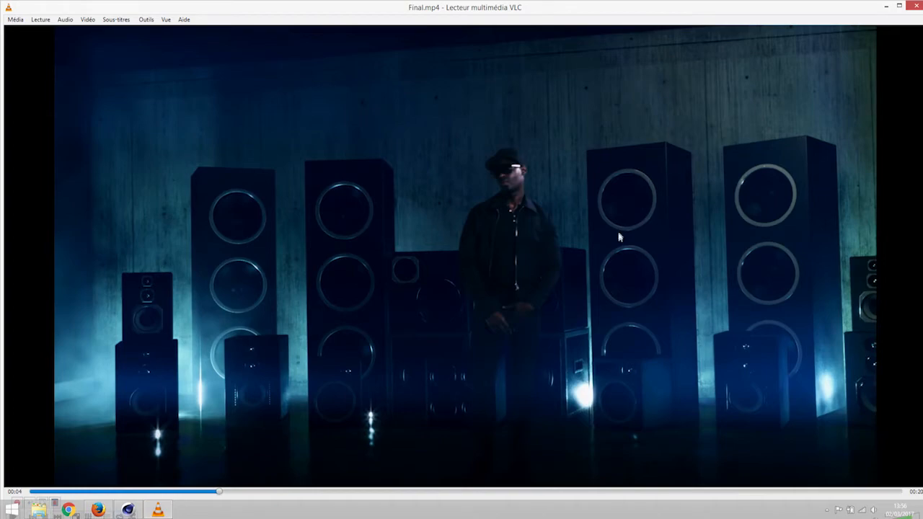
click(158, 509)
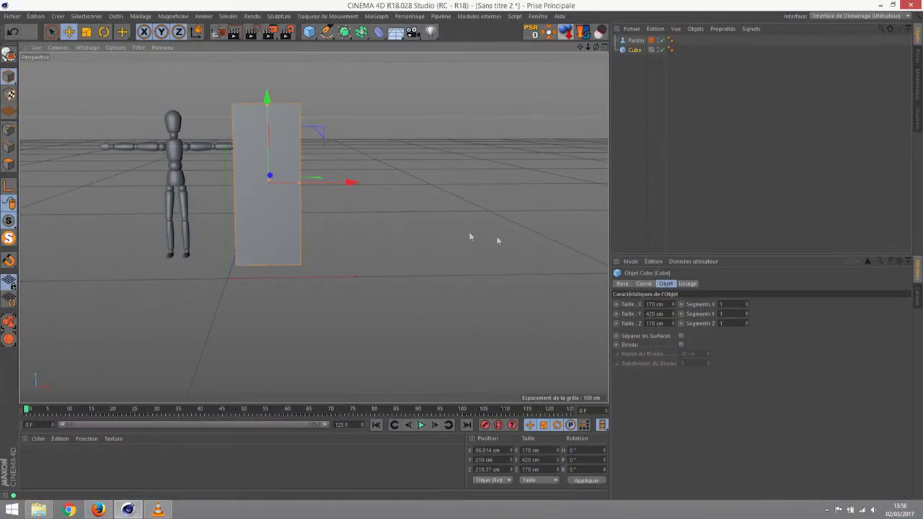
double_click(655, 304)
text(180)
key(Return)
double_click(660, 323)
text(180)
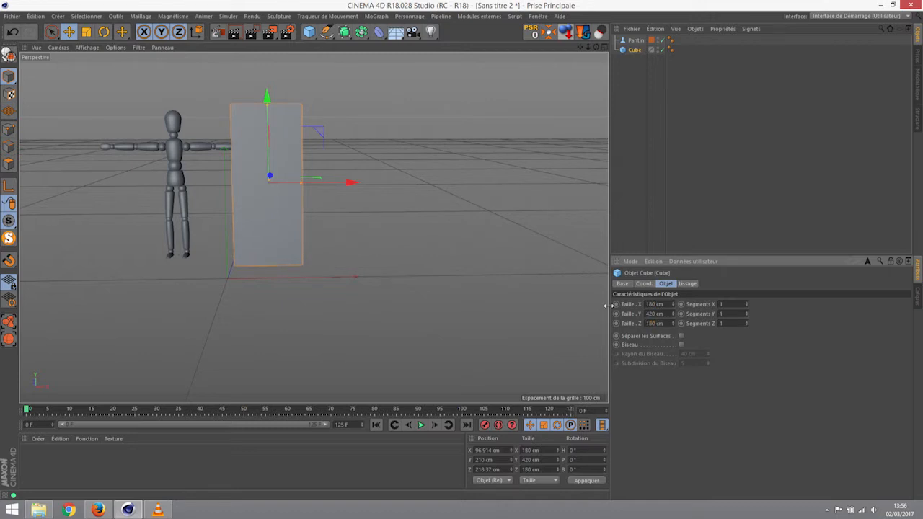
Step: Set the cube's Y size to 440 cm
double_click(656, 314)
text(440)
key(Return)
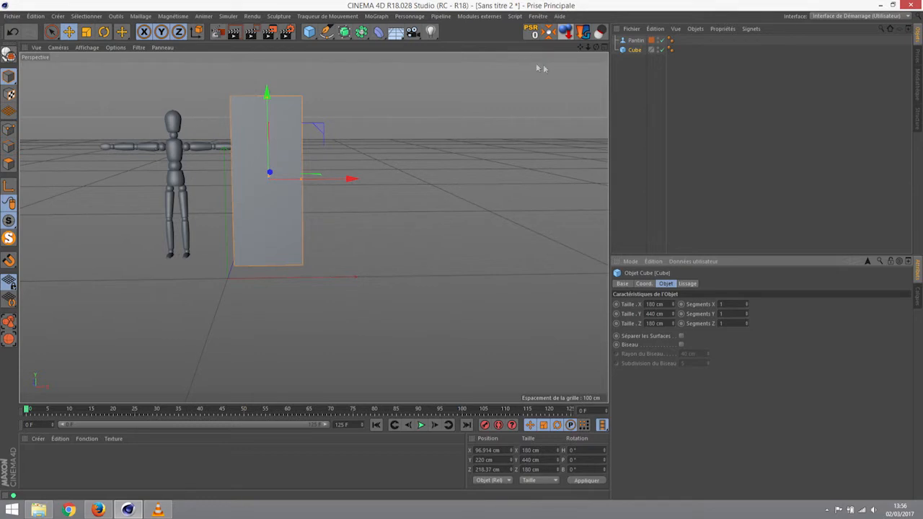
Step: Move the mannequin along negative X, well clear of the cube and almost out of view
click(636, 41)
drag(265, 254, 60, 252)
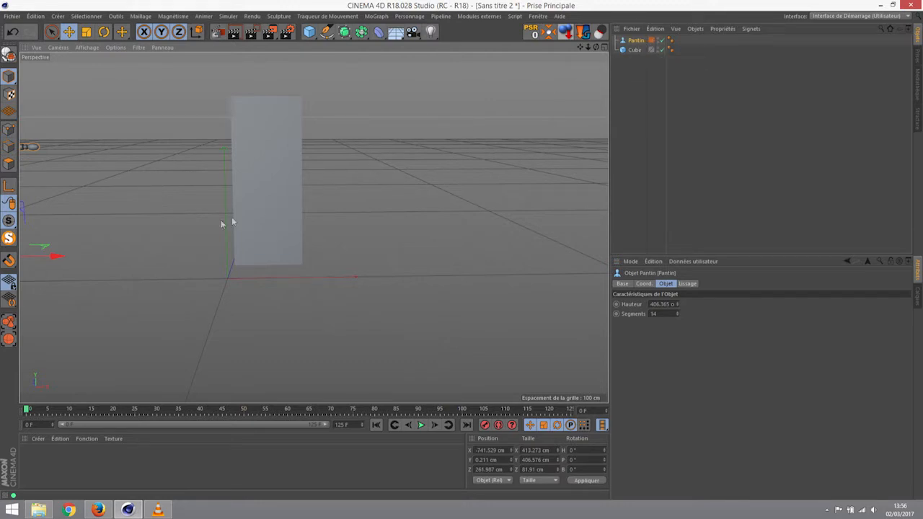
mouse_move(57, 256)
mouse_down()
mouse_move(472, 256)
mouse_move(196, 254)
mouse_move(359, 246)
mouse_move(46, 254)
mouse_up()
Step: Bevel the cube's edges with a radius of 12 cm
click(274, 150)
alt+drag(255, 157, 295, 163)
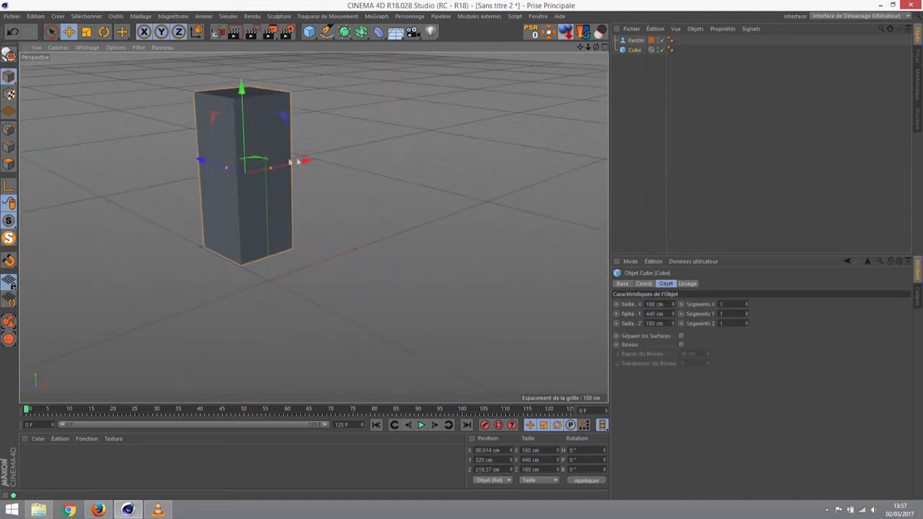
scroll(245, 147, up, 3)
alt+drag(245, 145, 274, 168)
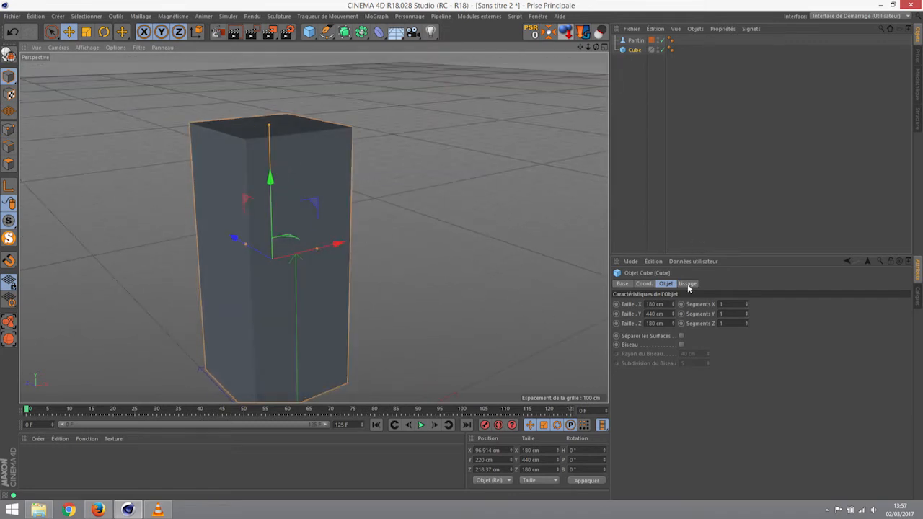
click(682, 345)
alt+drag(323, 196, 254, 206)
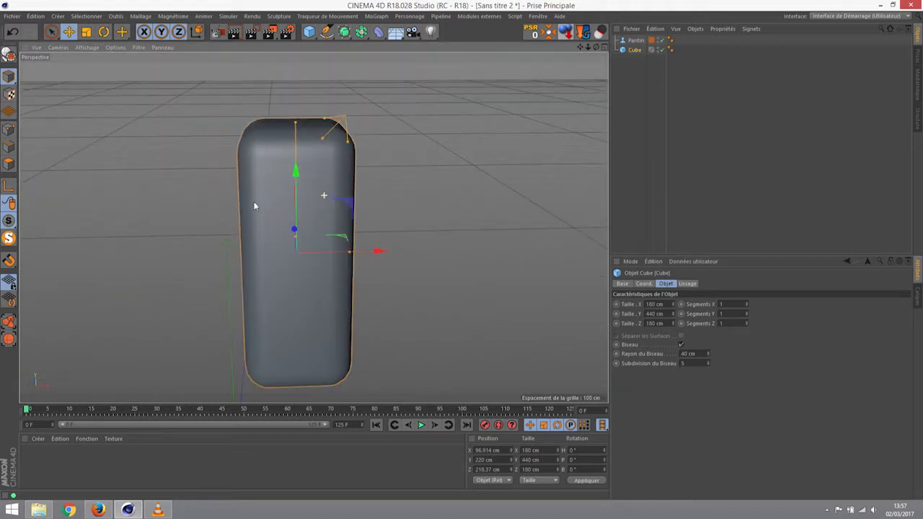
click(708, 356)
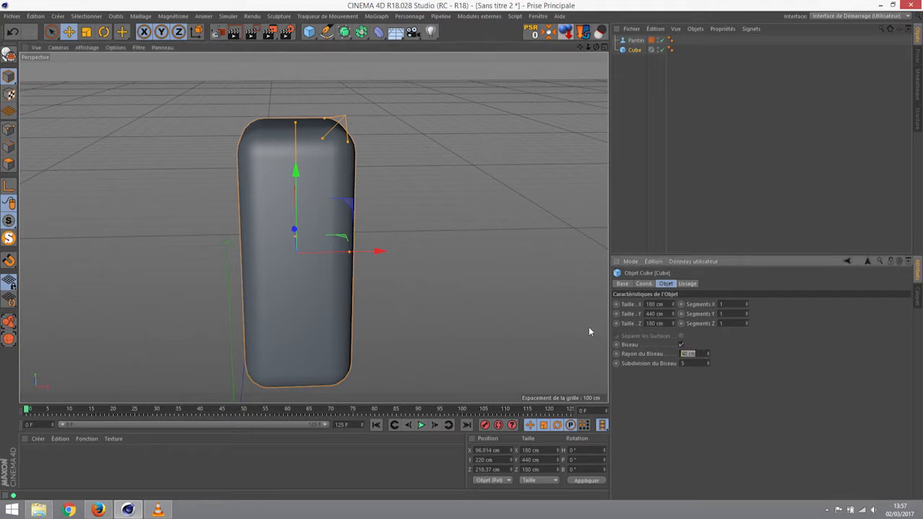
drag(708, 354, 708, 382)
key(Up)
key(Up)
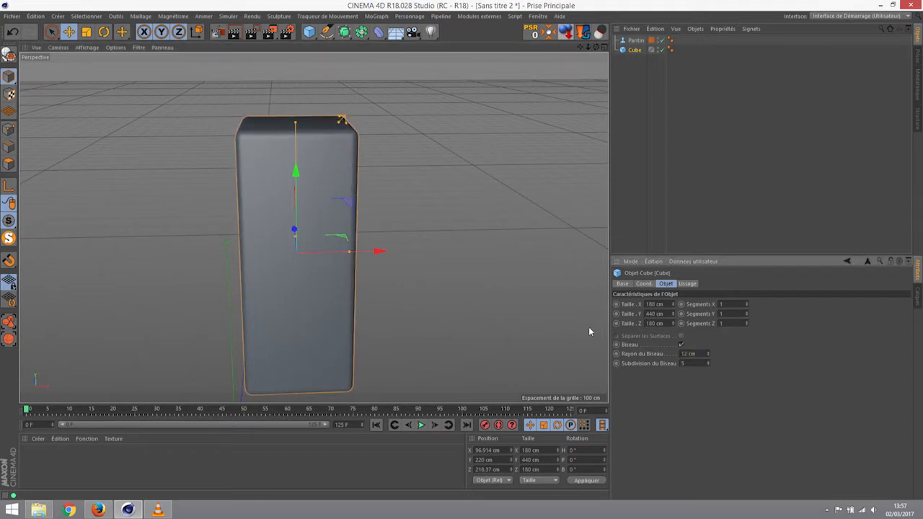
Step: Switch the viewport to Gouraud shading with lines so the cube's bevel edges are drawn
alt+drag(313, 161, 341, 165)
alt+right_drag(241, 149, 407, 169)
alt+drag(408, 167, 412, 186)
scroll(383, 177, down, 8)
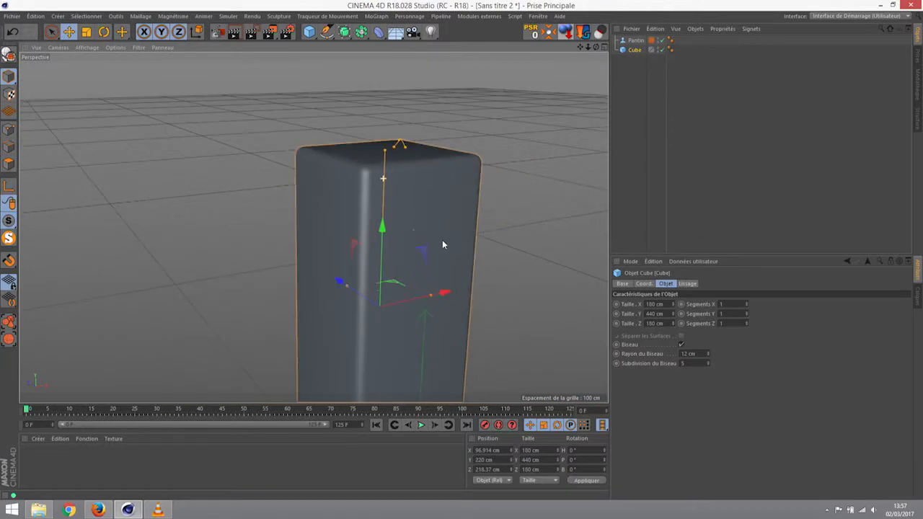
alt+middle_drag(466, 287, 400, 178)
alt+drag(400, 180, 366, 231)
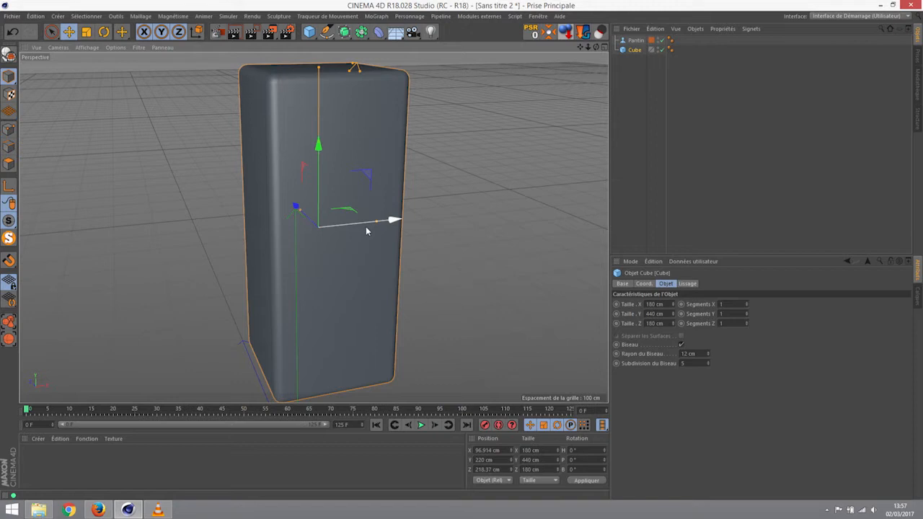
key(n)
key(b)
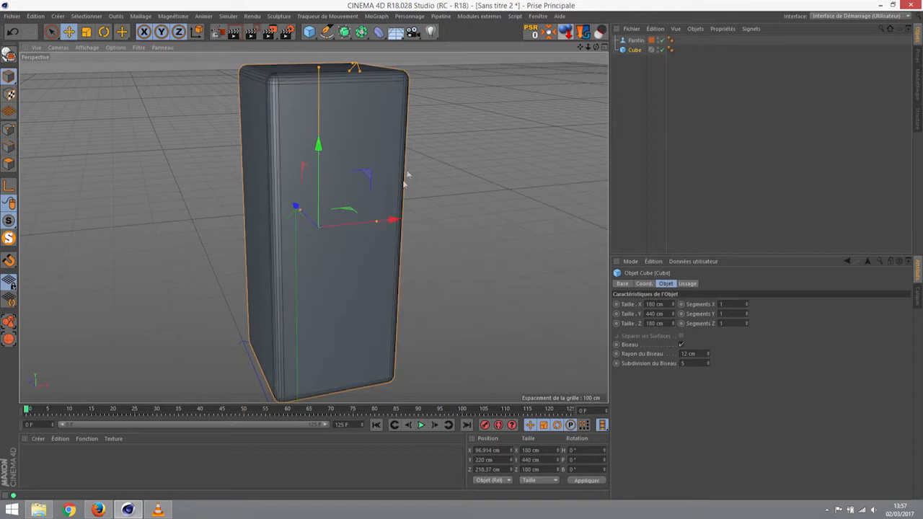
Step: Reduce the cube's bevel subdivision to 2, checking the rounded corner up close
alt+drag(295, 129, 475, 141)
alt+right_drag(296, 134, 287, 97)
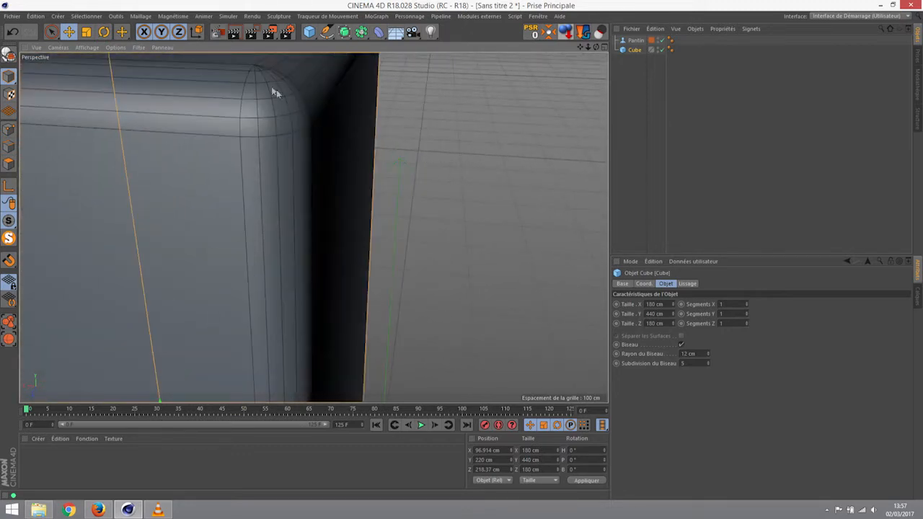
click(689, 363)
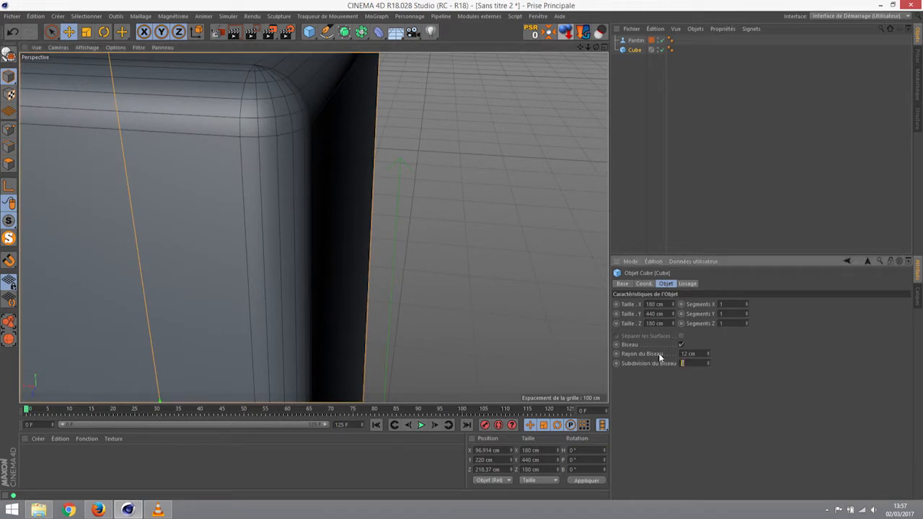
key(Down)
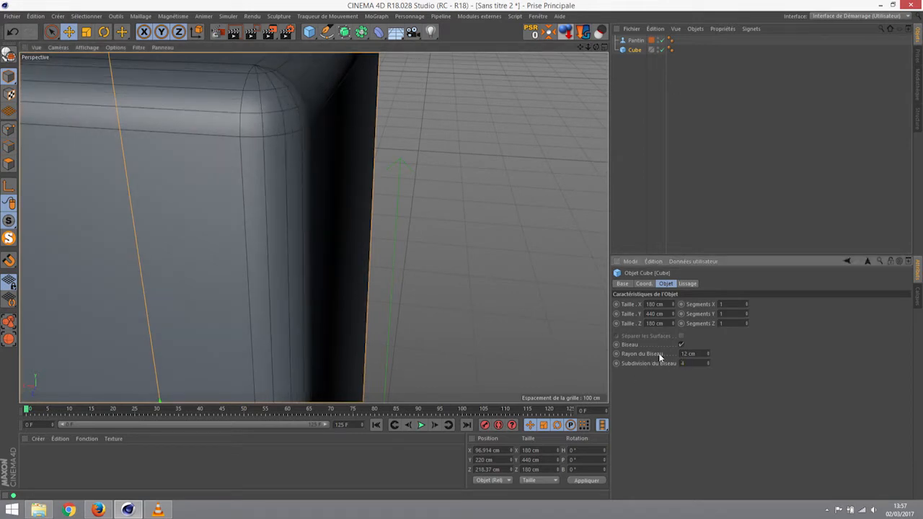
alt+drag(429, 219, 352, 185)
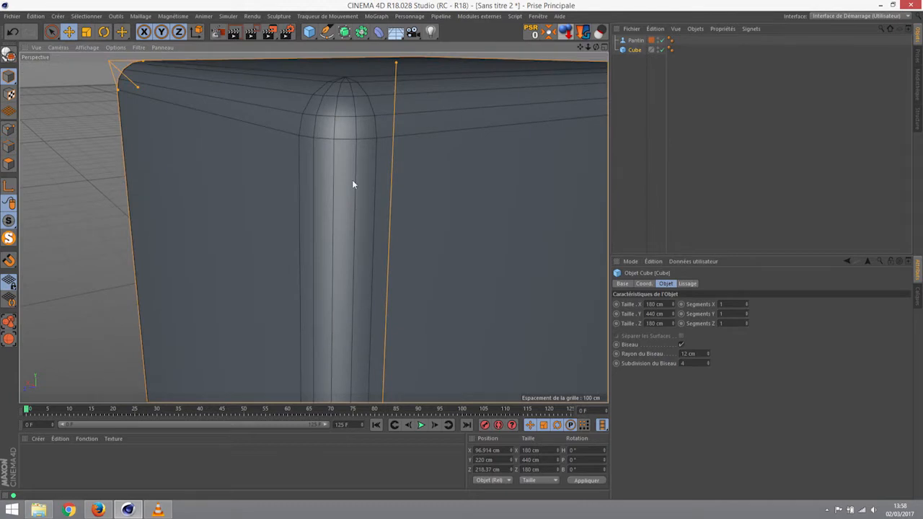
click(693, 363)
key(Down)
key(Down)
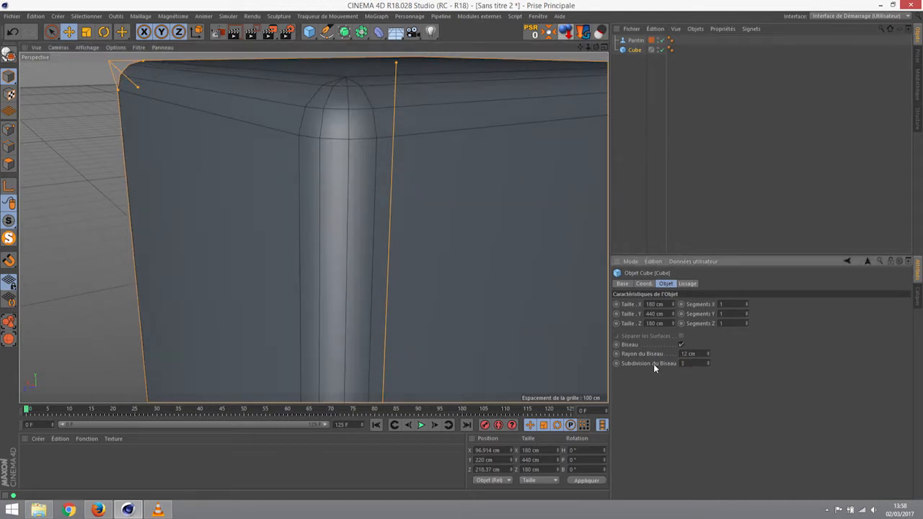
key(Down)
key(Down)
Step: Place the bevelled cube under a Subdivision Surface and compare the smoothed corner with the cube's outline
scroll(504, 293, down, 5)
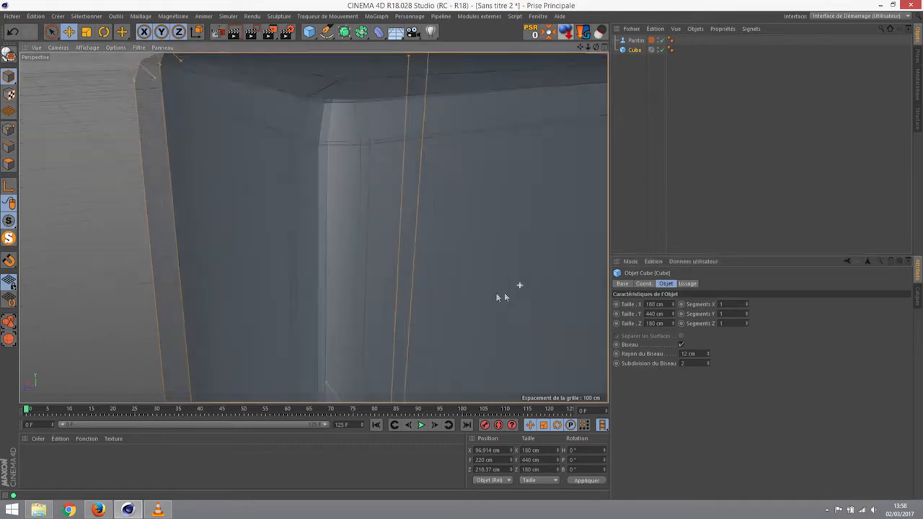
scroll(465, 276, down, 4)
alt+middle_drag(466, 277, 395, 235)
alt+drag(403, 207, 439, 209)
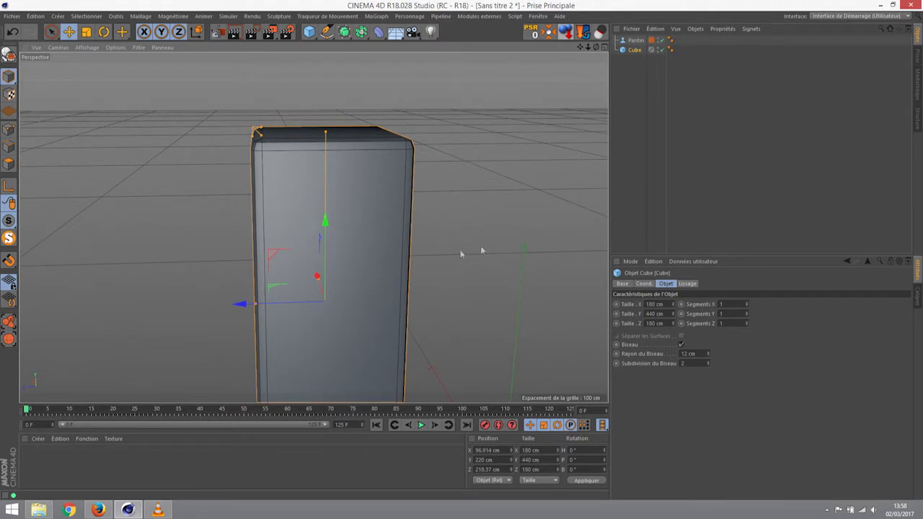
click(344, 33)
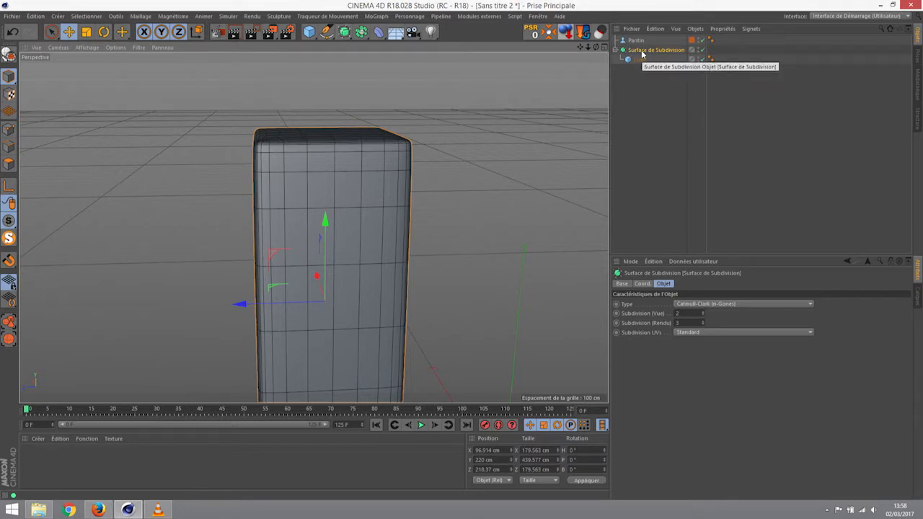
click(639, 60)
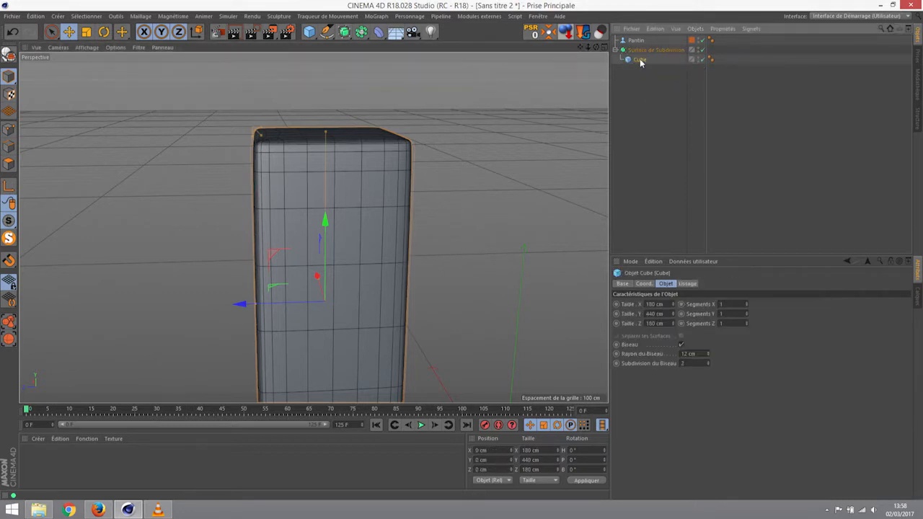
click(647, 52)
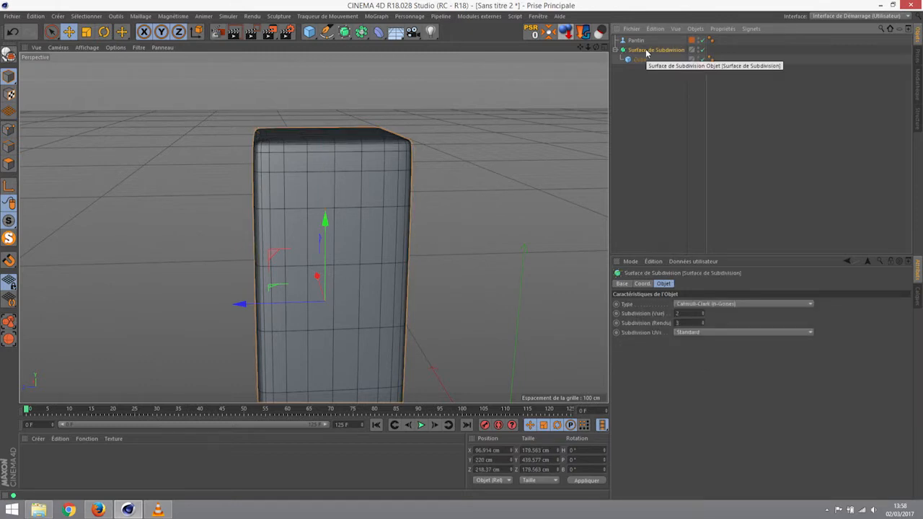
click(641, 60)
alt+drag(265, 140, 359, 217)
scroll(265, 142, up, 5)
alt+drag(287, 192, 207, 128)
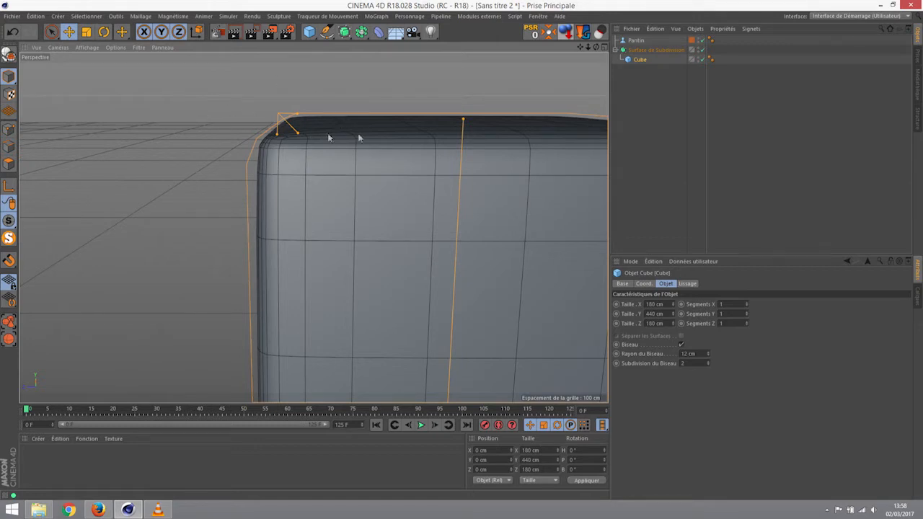
Step: Preview the smoothed corner with a viewport render, and set the Subdivision Surface's viewport subdivision to 3
click(653, 50)
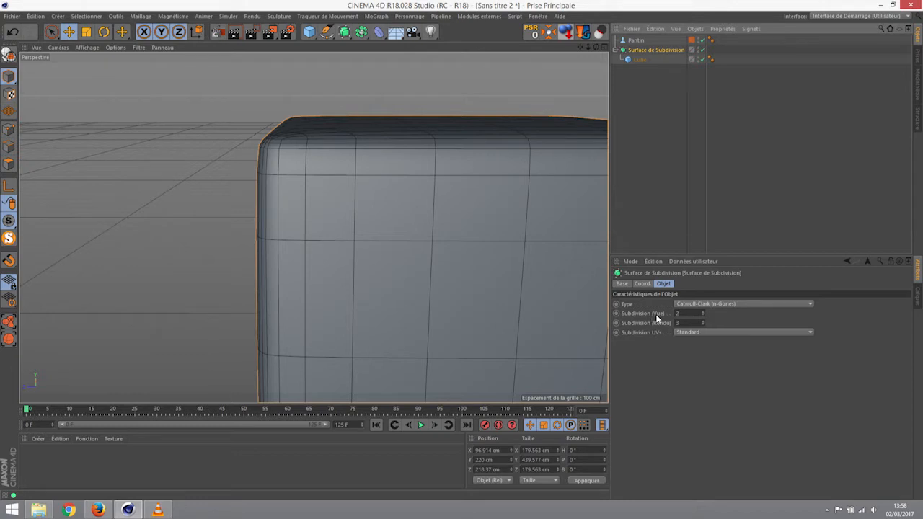
key(ctrl+r)
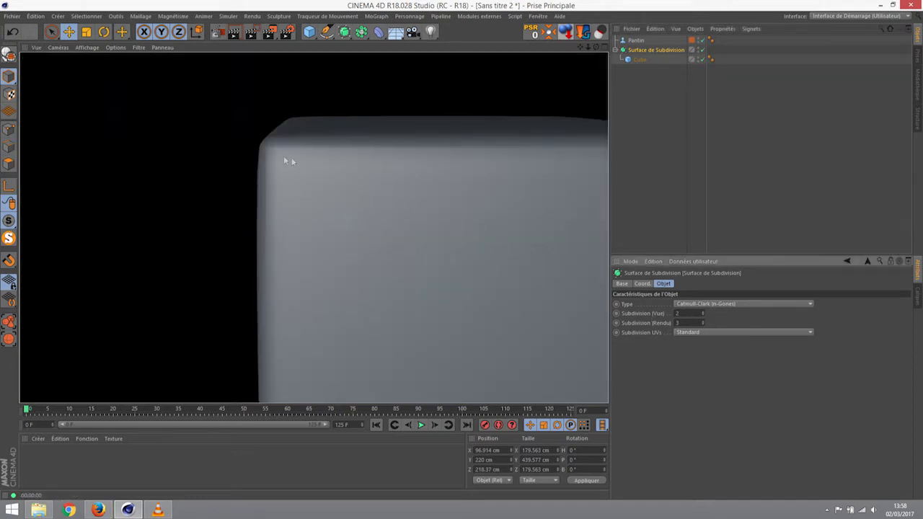
click(703, 310)
alt+drag(282, 148, 266, 176)
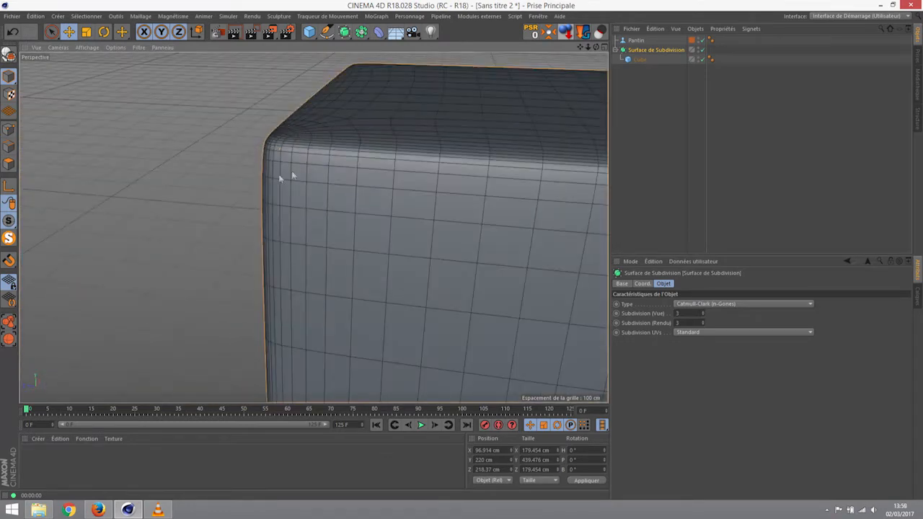
alt+drag(319, 159, 316, 190)
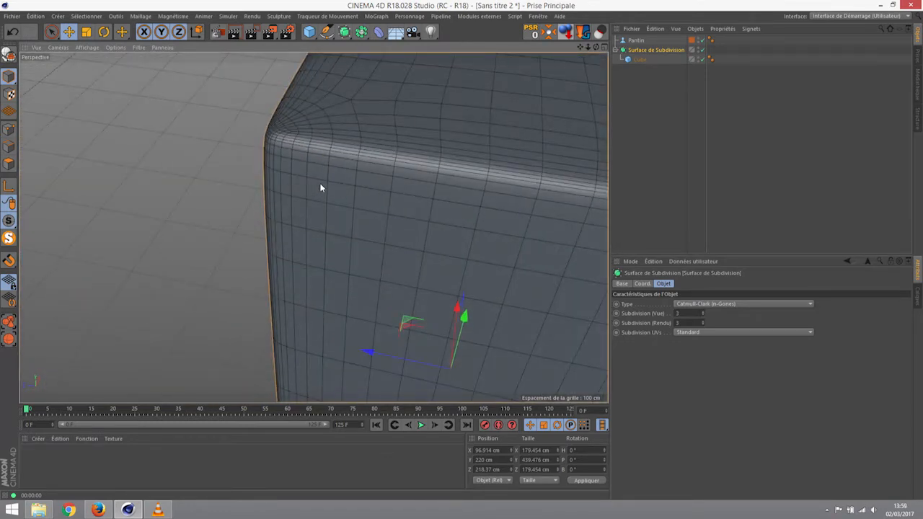
scroll(323, 186, down, 6)
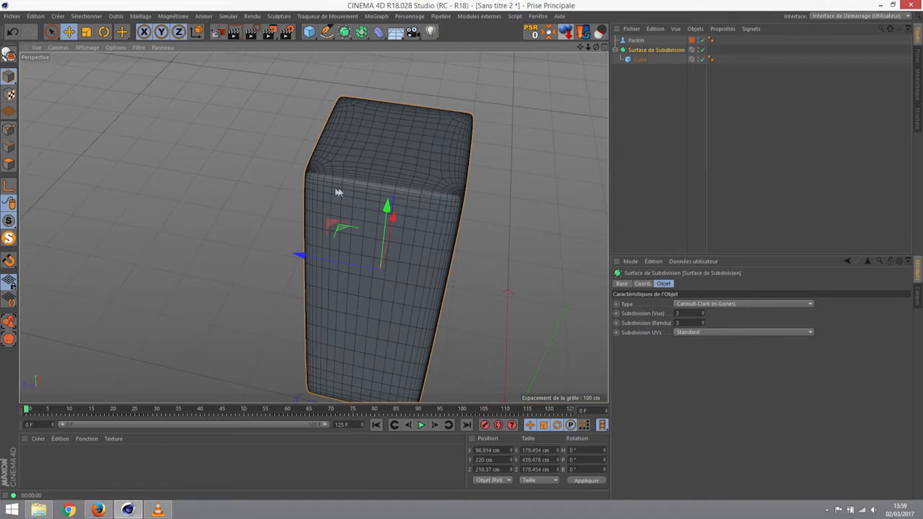
scroll(305, 182, up, 8)
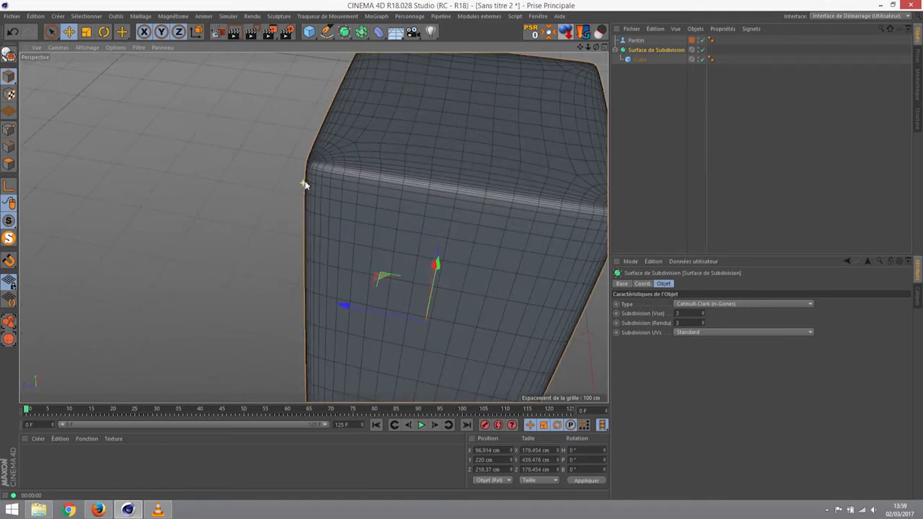
Step: Increase the cube's bevel radius to 20 cm
click(638, 60)
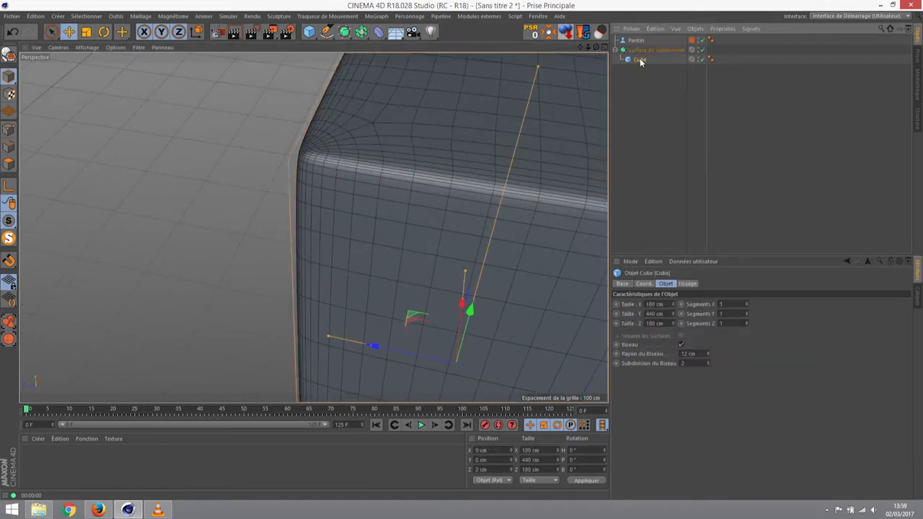
click(707, 351)
click(707, 351)
click(708, 351)
click(707, 351)
click(707, 351)
click(707, 351)
click(708, 351)
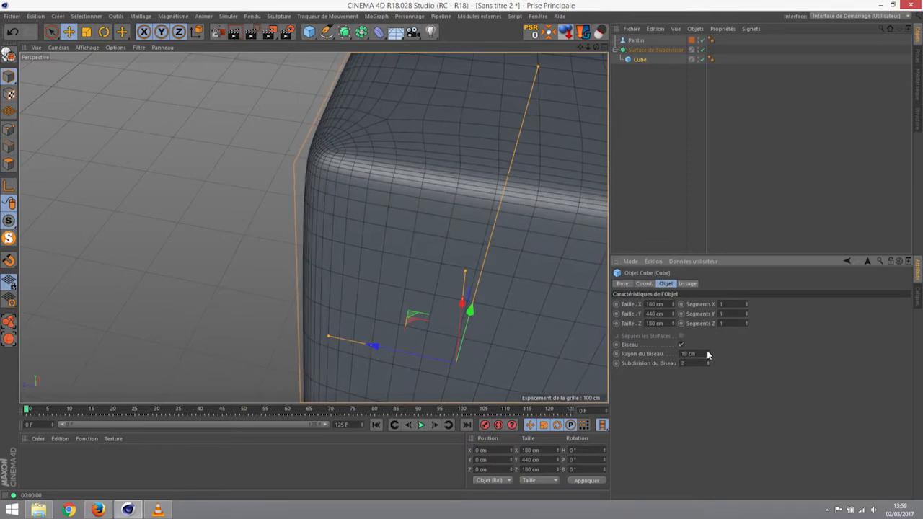
click(708, 351)
Step: Review the smoothed cabinet from several sides, take the cube out of the Subdivision Surface and delete that generator
alt+drag(388, 224, 414, 184)
alt+right_drag(423, 202, 428, 224)
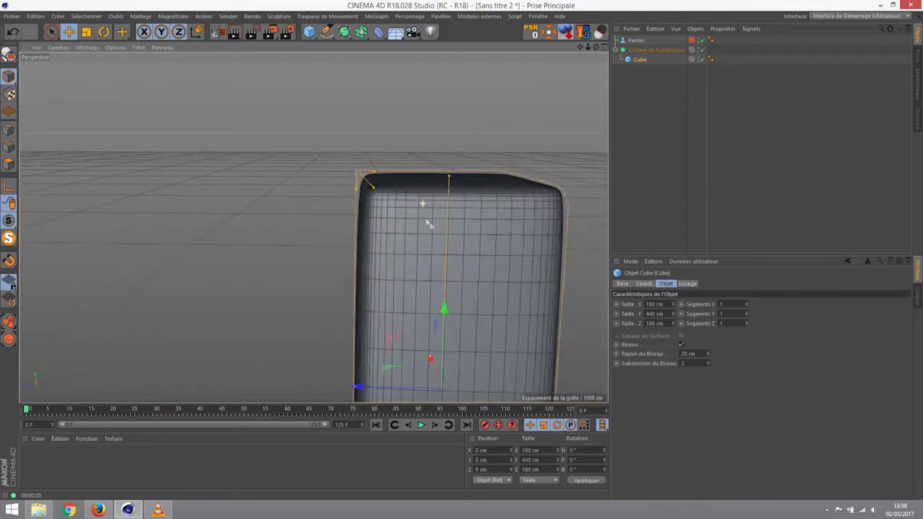
alt+middle_drag(449, 347, 313, 226)
alt+right_drag(378, 181, 381, 195)
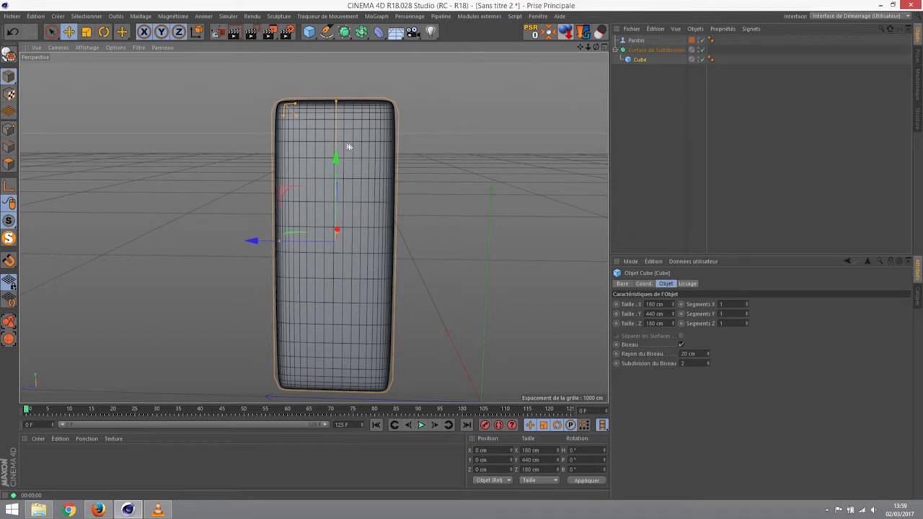
alt+drag(512, 101, 478, 200)
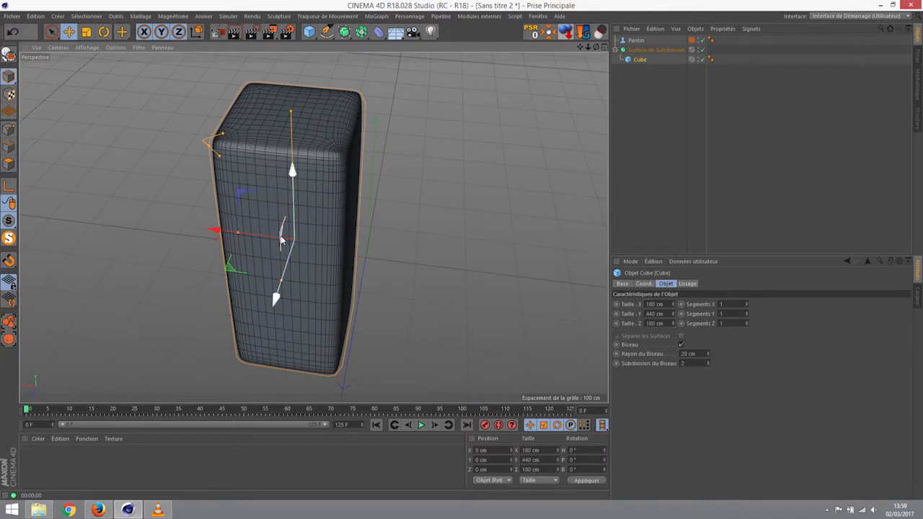
alt+drag(396, 229, 255, 203)
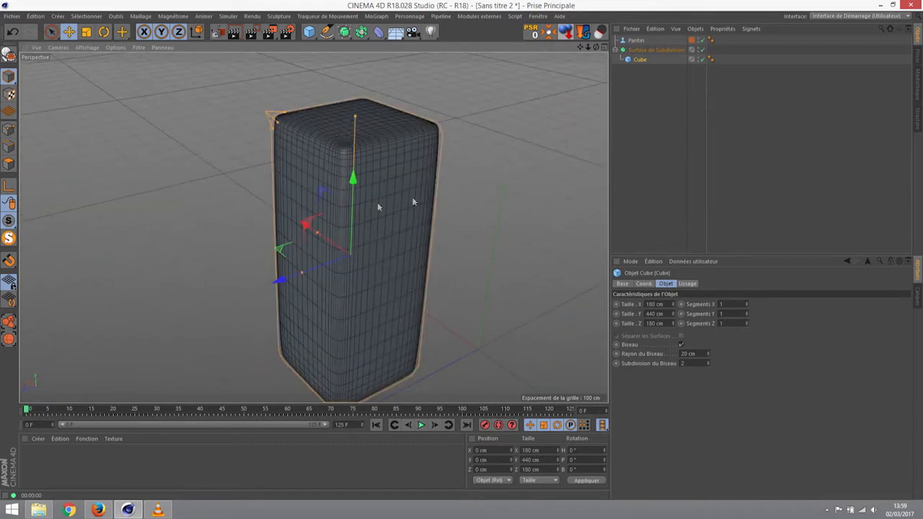
drag(628, 59, 633, 107)
click(647, 51)
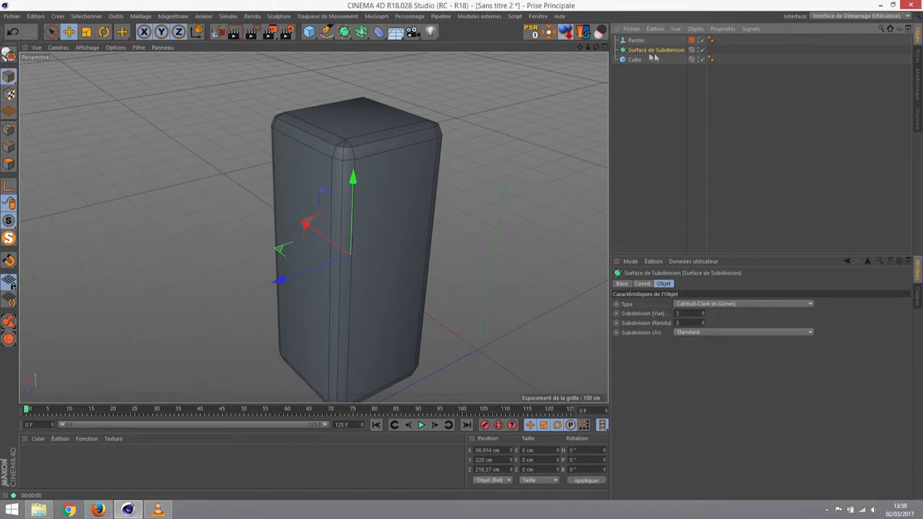
key(Delete)
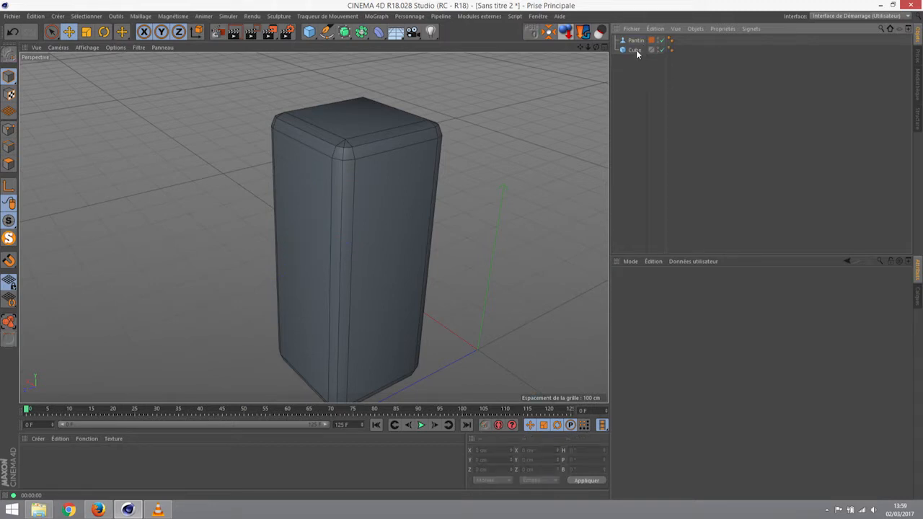
Step: Set the cube's bevel subdivision to 5 and its bevel radius to 12 cm
click(638, 51)
click(689, 354)
click(708, 361)
click(708, 361)
click(708, 362)
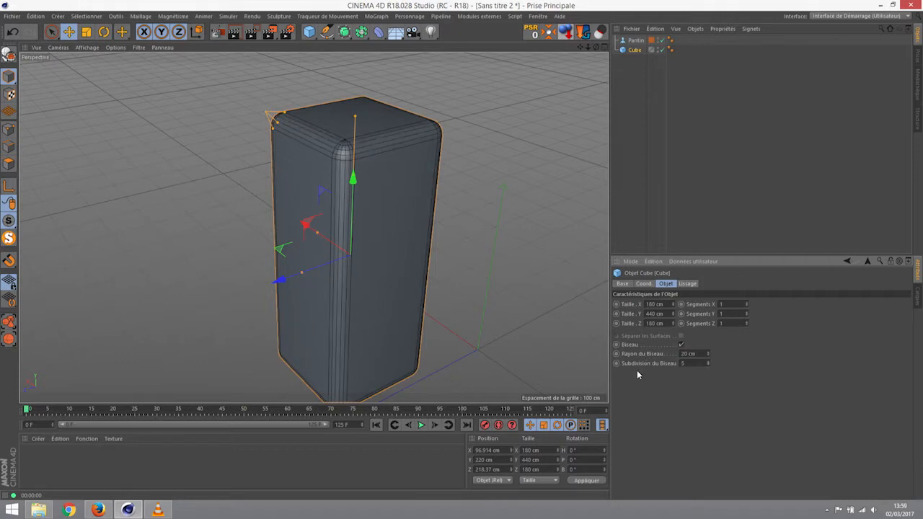
drag(698, 353, 619, 351)
text(2)
key(Return)
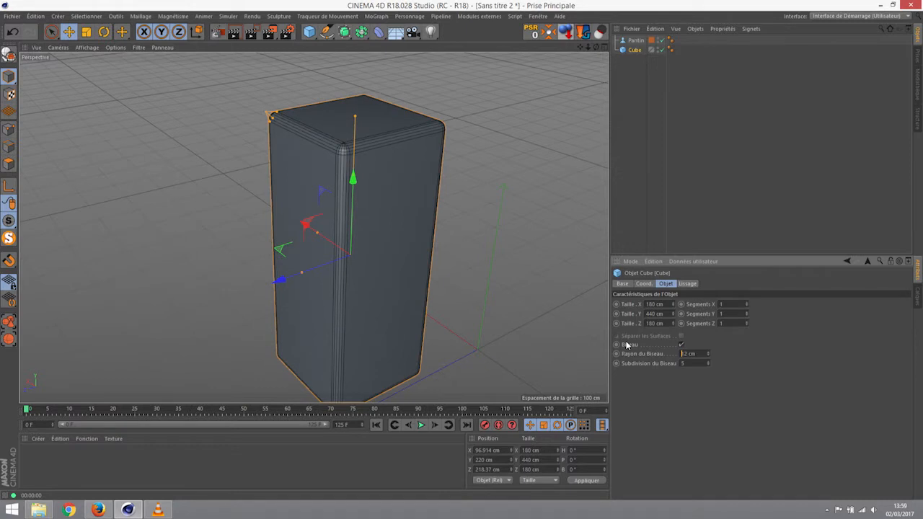
Step: Examine the bevelled cabinet from several sides and compare its proportions with the mannequin
alt+drag(515, 330, 476, 218)
alt+drag(450, 141, 454, 180)
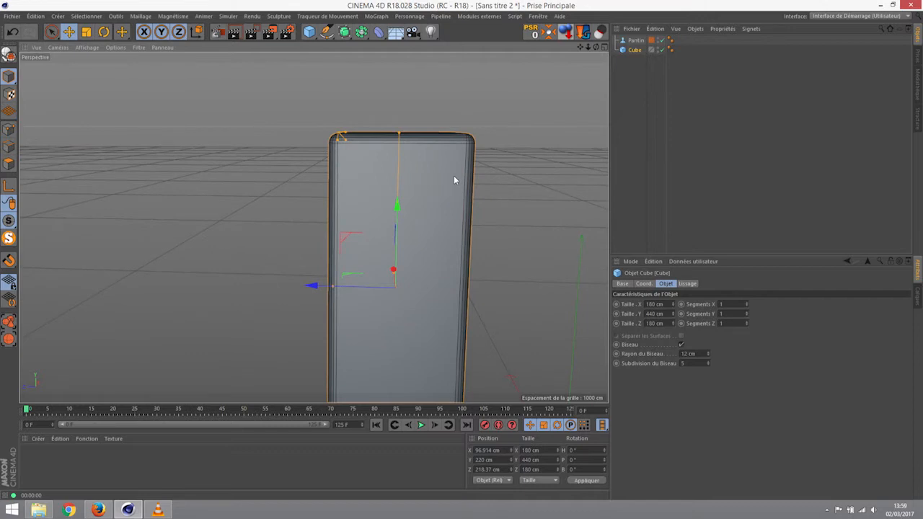
alt+middle_drag(435, 217, 423, 146)
alt+drag(397, 222, 387, 259)
alt+middle_drag(387, 259, 350, 241)
alt+drag(349, 241, 492, 253)
scroll(488, 255, down, 6)
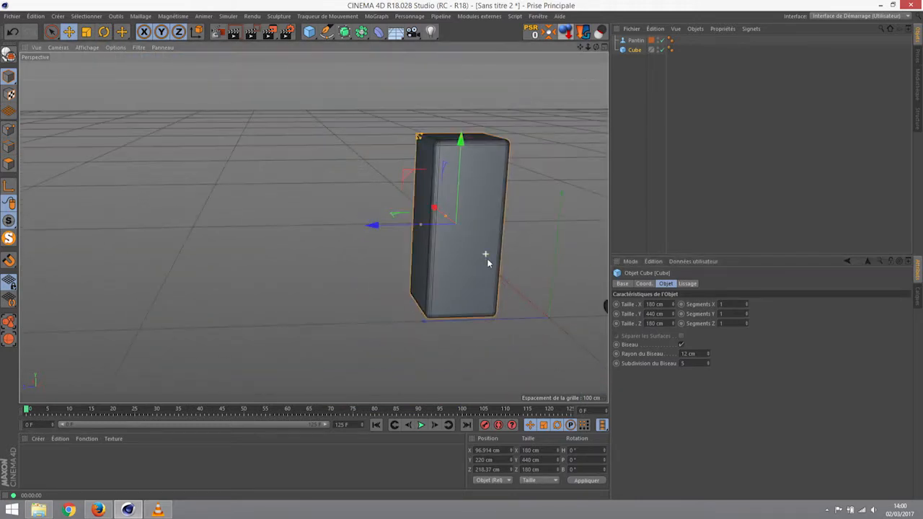
alt+middle_drag(494, 268, 485, 285)
mouse_move(485, 283)
alt+mouse_down()
mouse_move(353, 277)
mouse_move(486, 257)
mouse_move(454, 260)
mouse_move(454, 287)
mouse_move(472, 293)
alt+mouse_up()
alt+middle_drag(472, 293, 408, 290)
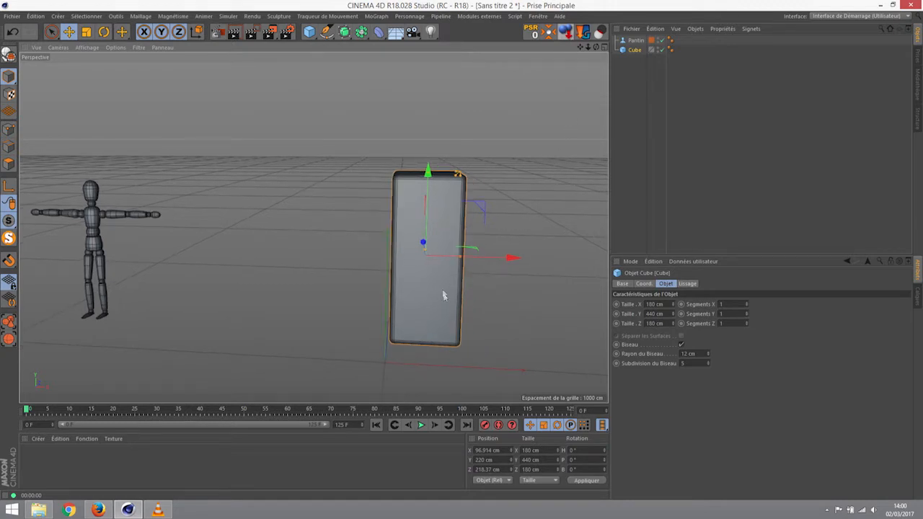
alt+middle_drag(430, 274, 404, 278)
alt+drag(404, 278, 431, 278)
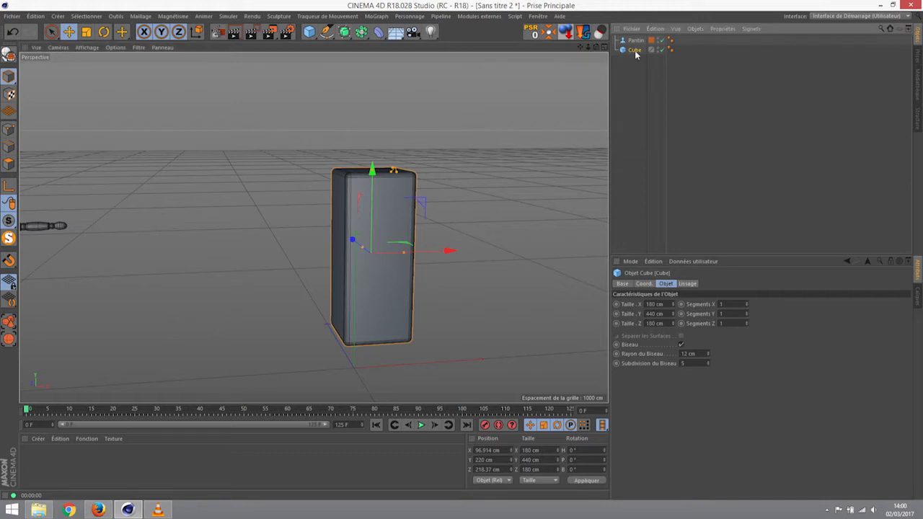
alt+drag(471, 173, 422, 288)
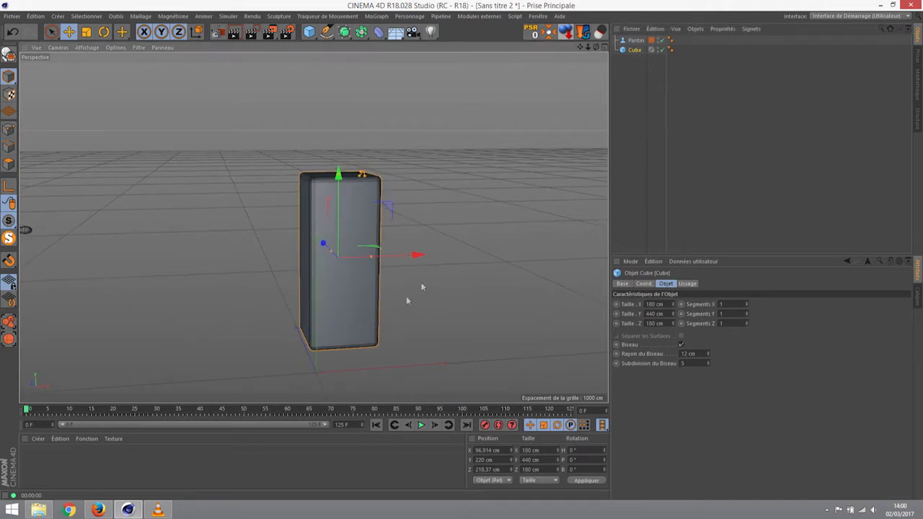
Step: Switch to Firefox to check the Philips speaker photo and the loudspeaker image results, and return to Cinema 4D
click(98, 510)
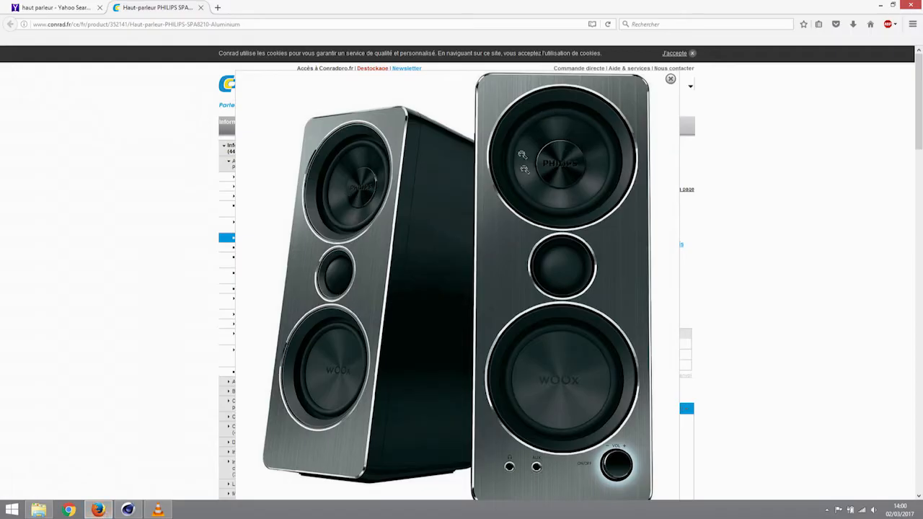
click(72, 9)
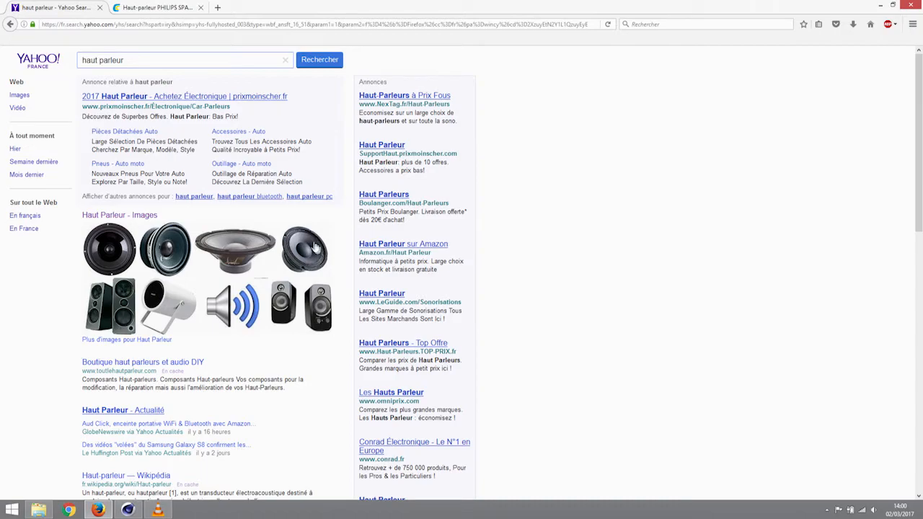
click(127, 510)
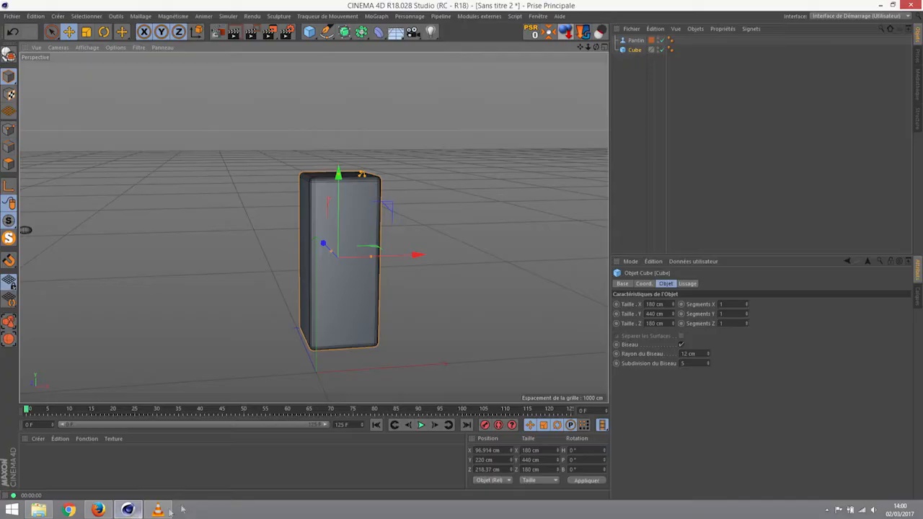
Step: Add a sphere to the scene and raise it to about 320 cm on Y
drag(309, 31, 554, 56)
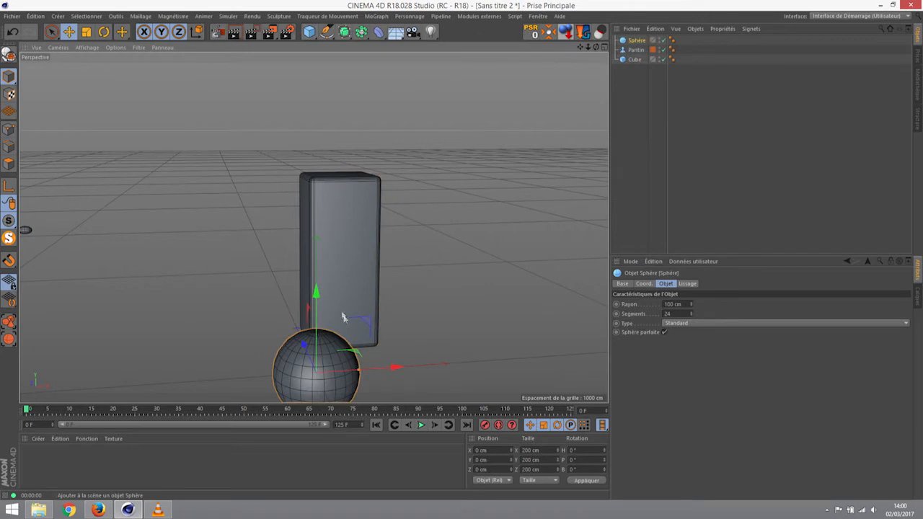
drag(317, 301, 310, 167)
alt+drag(352, 274, 321, 196)
Step: Move the cube back to the world origin with the Reset PSR command
click(321, 196)
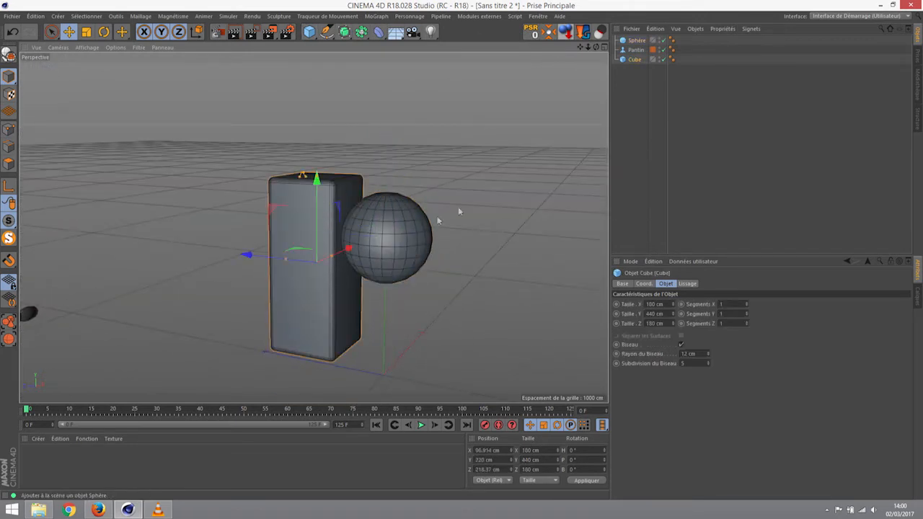
alt+drag(335, 258, 248, 289)
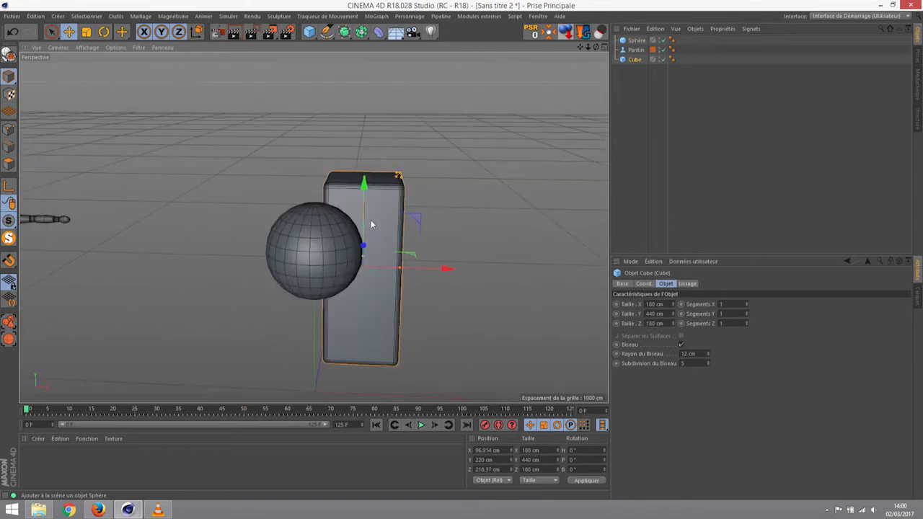
click(532, 32)
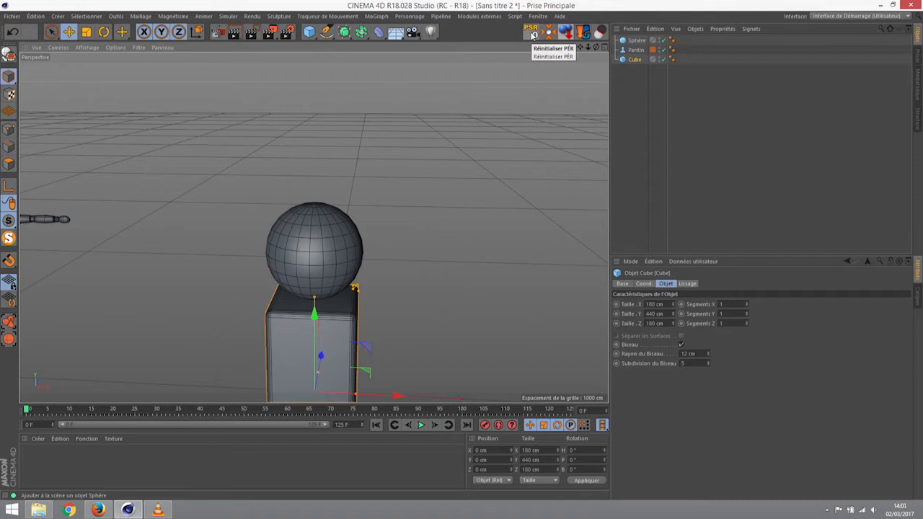
alt+drag(425, 251, 268, 307)
alt+middle_drag(270, 308, 339, 208)
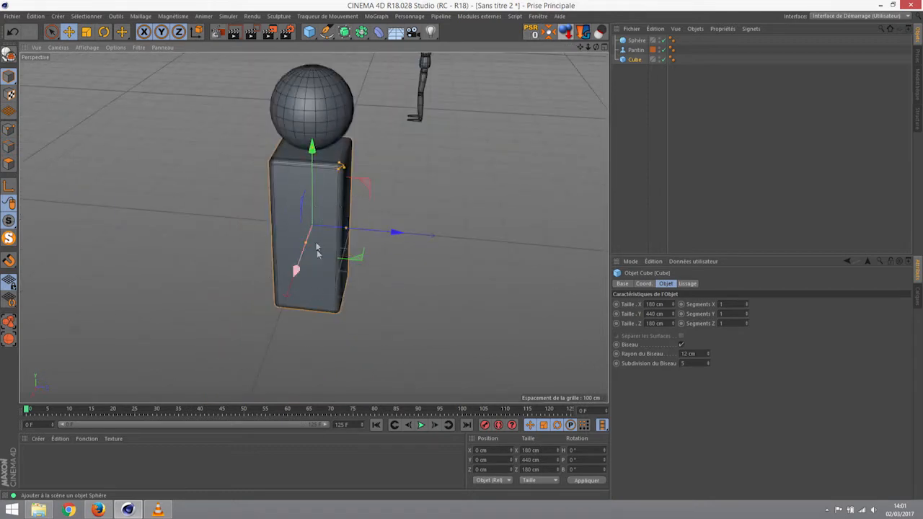
alt+drag(308, 206, 344, 203)
Step: Drop the cube onto the floor and position the sphere inside its upper half, at about 297 cm on Y
click(322, 110)
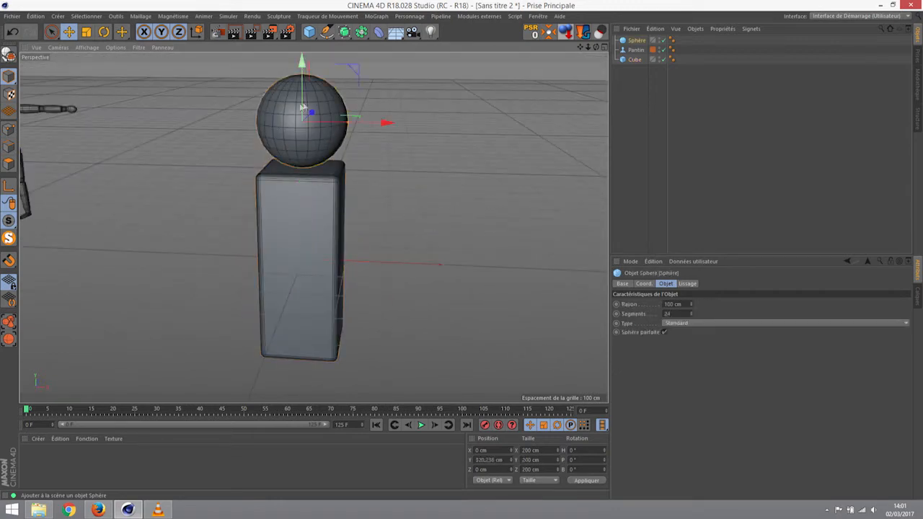
drag(302, 101, 290, 285)
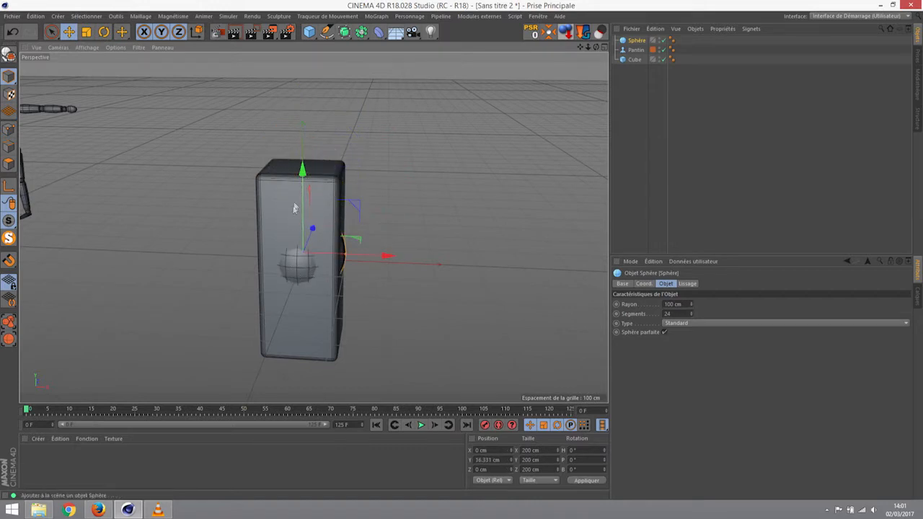
alt+drag(361, 254, 379, 247)
drag(304, 168, 312, 131)
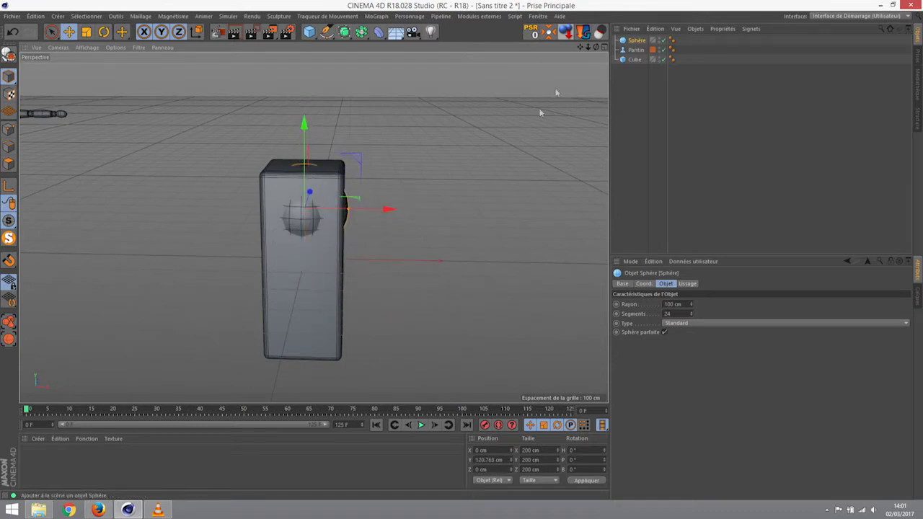
click(634, 60)
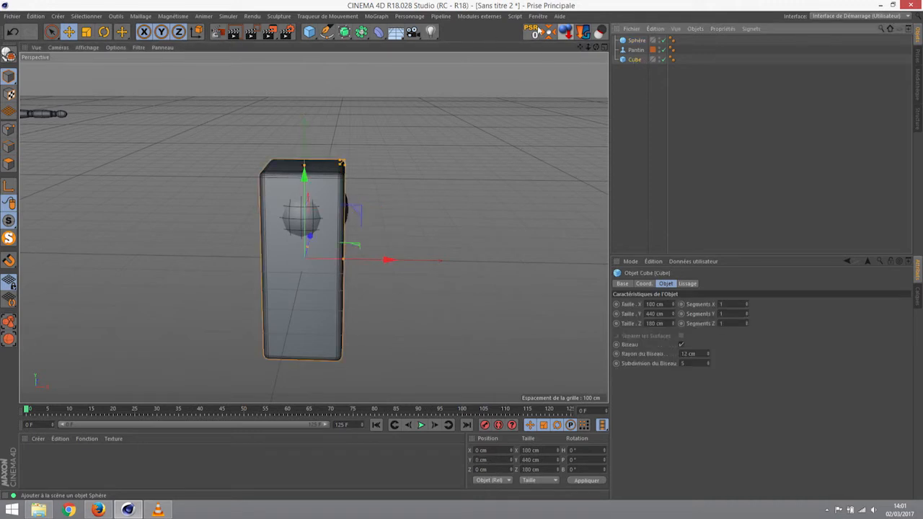
click(567, 33)
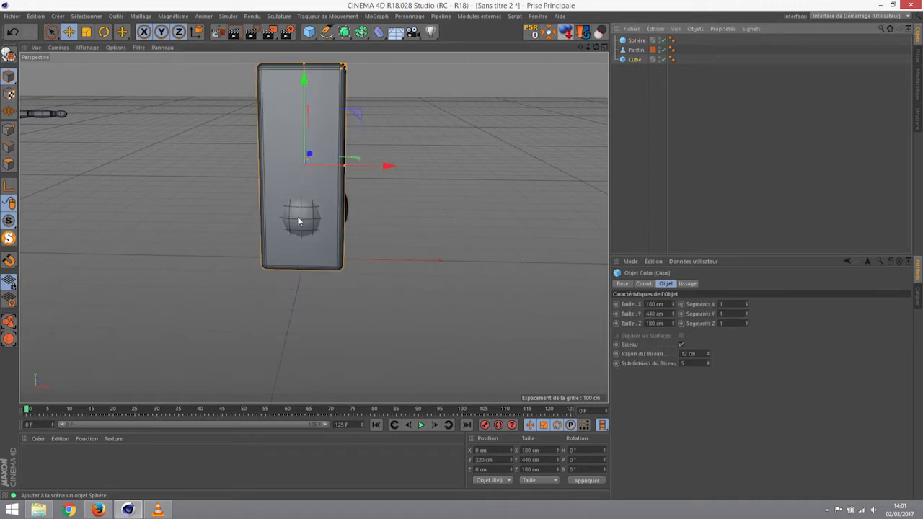
click(636, 40)
drag(306, 121, 299, 90)
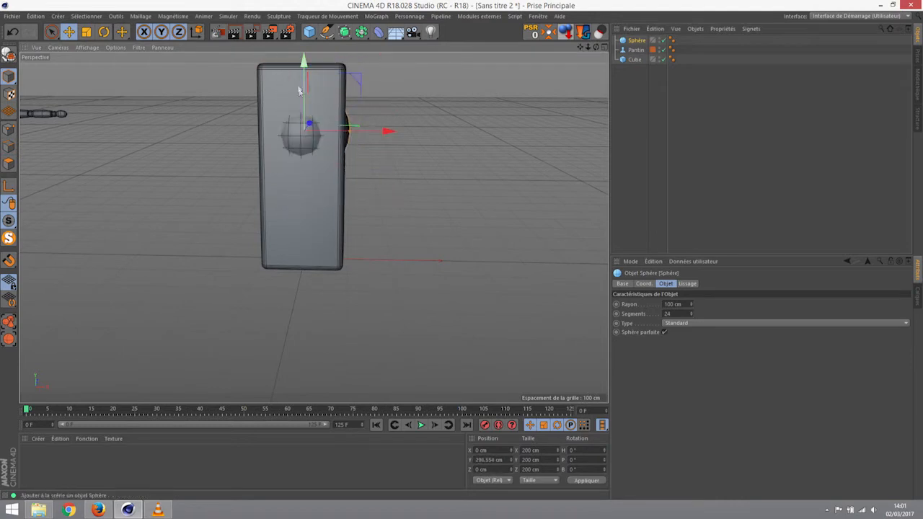
alt+drag(306, 148, 392, 204)
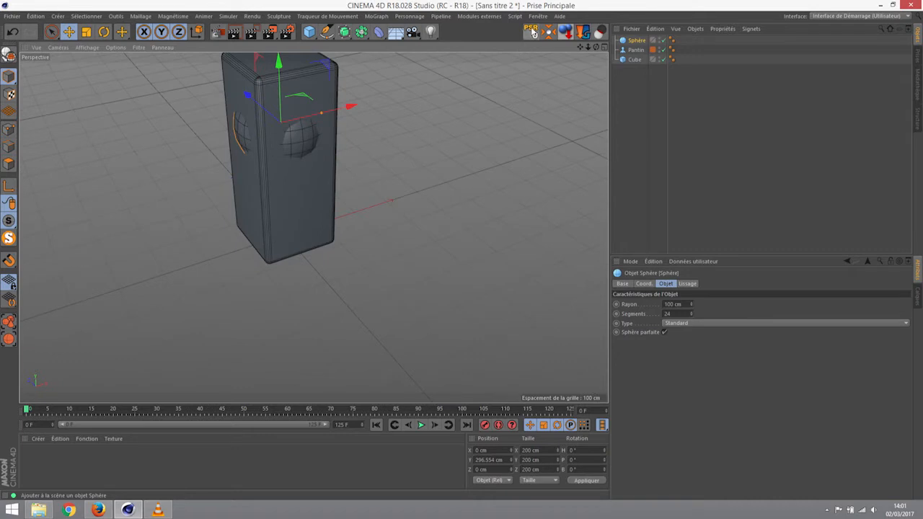
Step: Look up the Réinitialiser PÉR command in the command search, without running it
click(919, 18)
text(psr)
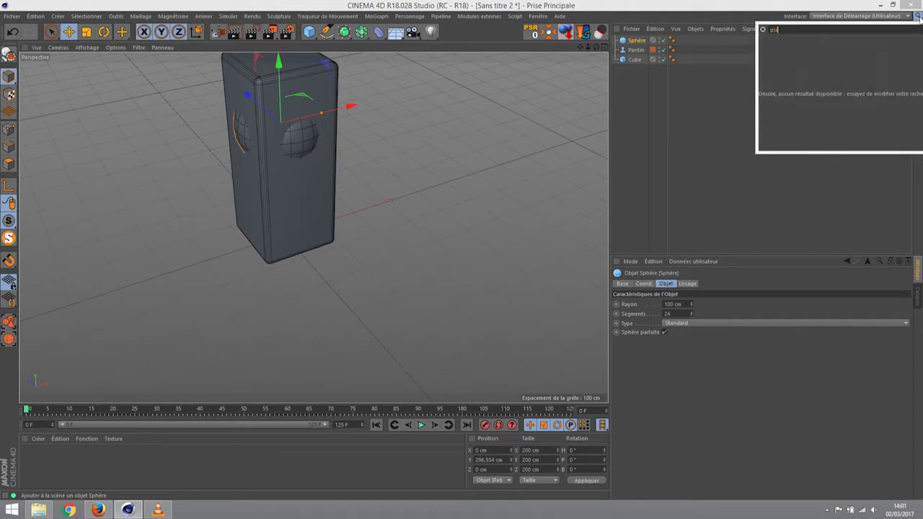
key(BackSpace)
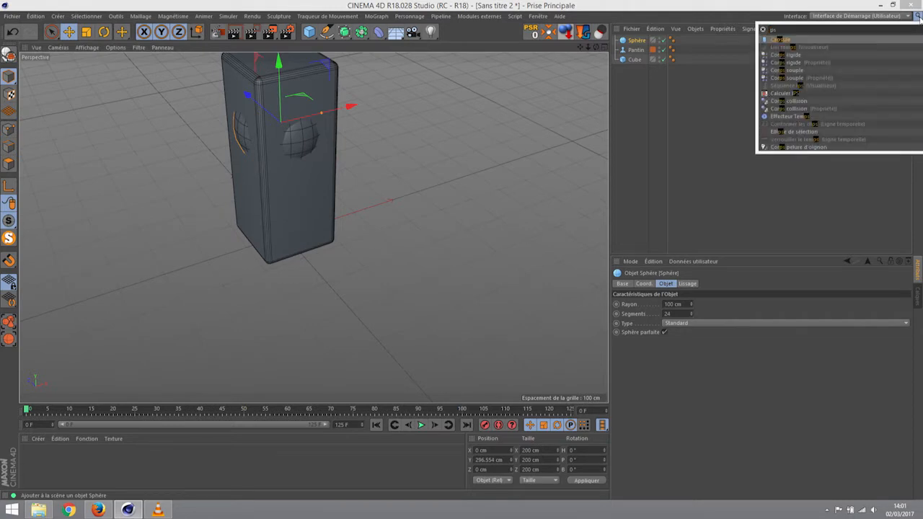
key(BackSpace)
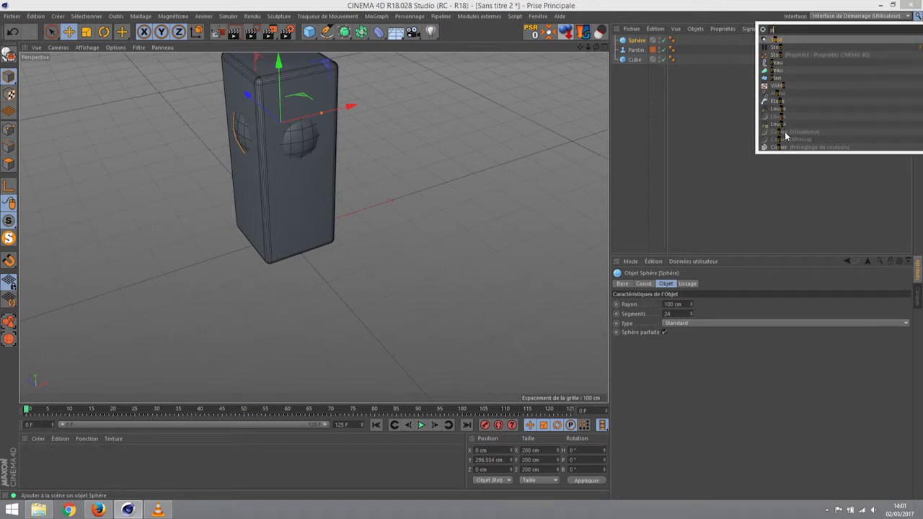
scroll(786, 135, down, 5)
scroll(786, 138, up, 5)
text(rm)
text(i)
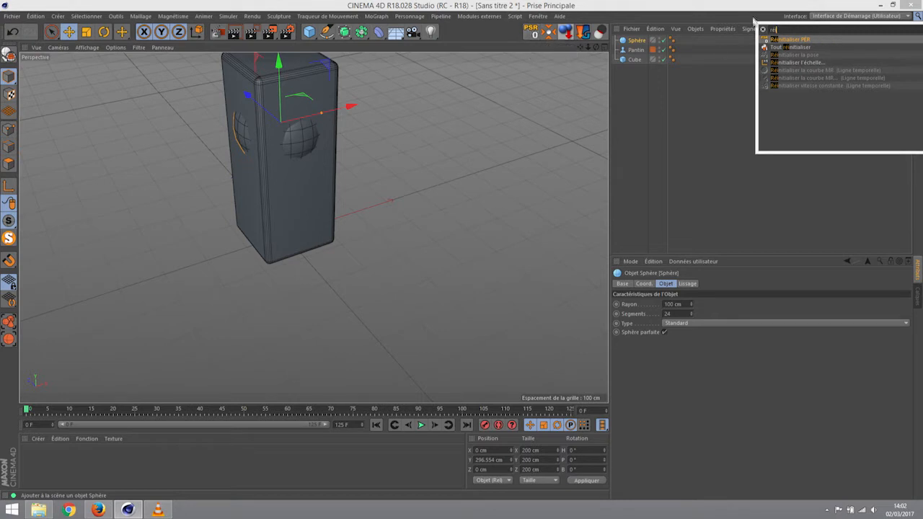
click(750, 22)
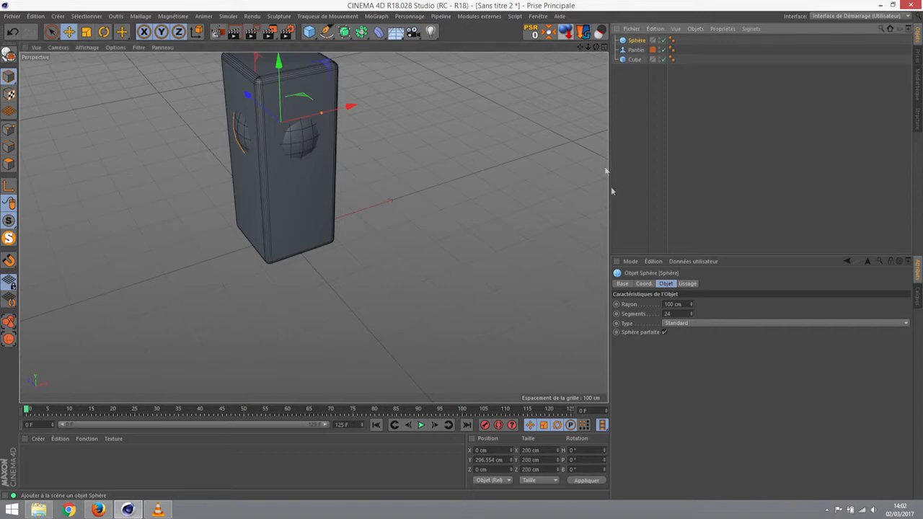
Step: Set the sphere's type to Hémisphère and rotate it to a pitch of -90°
click(687, 324)
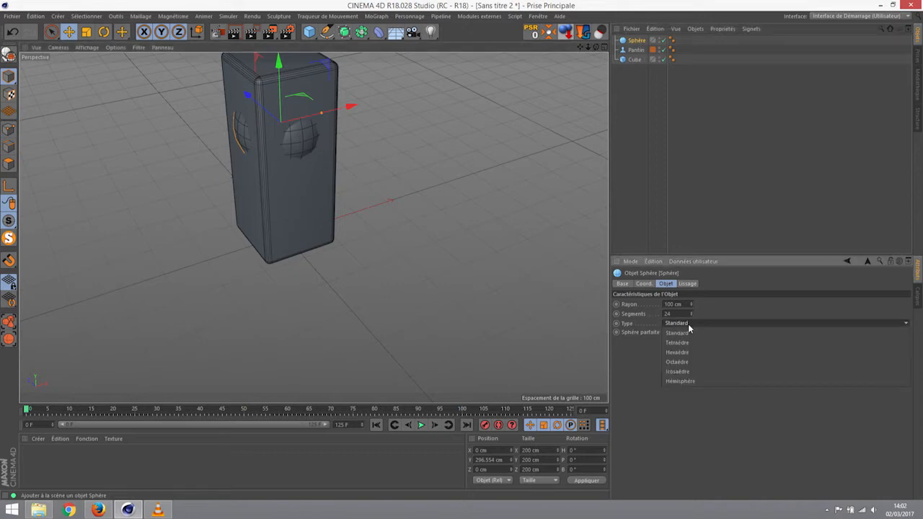
click(688, 387)
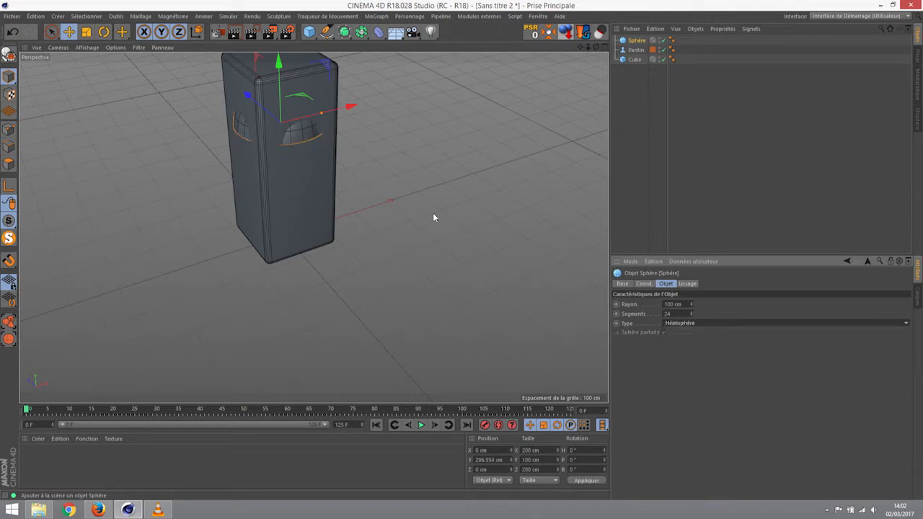
key(r)
drag(315, 195, 296, 94)
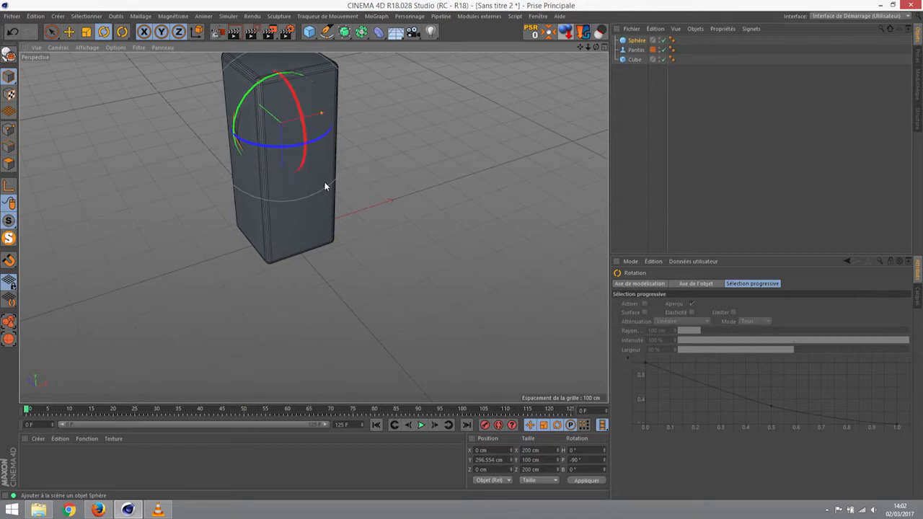
Step: Disable the cube and examine the isolated hemisphere up close
click(634, 60)
click(664, 59)
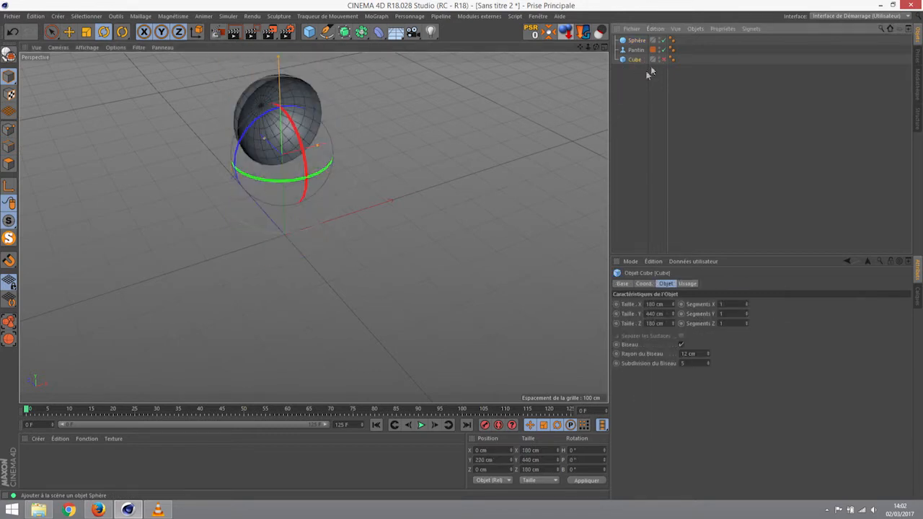
alt+drag(333, 157, 251, 128)
scroll(279, 149, up, 6)
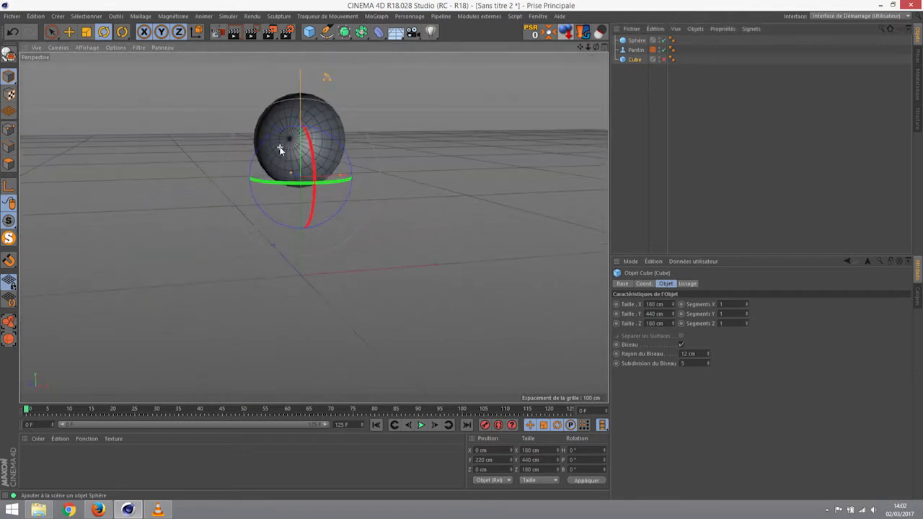
alt+middle_drag(301, 157, 355, 216)
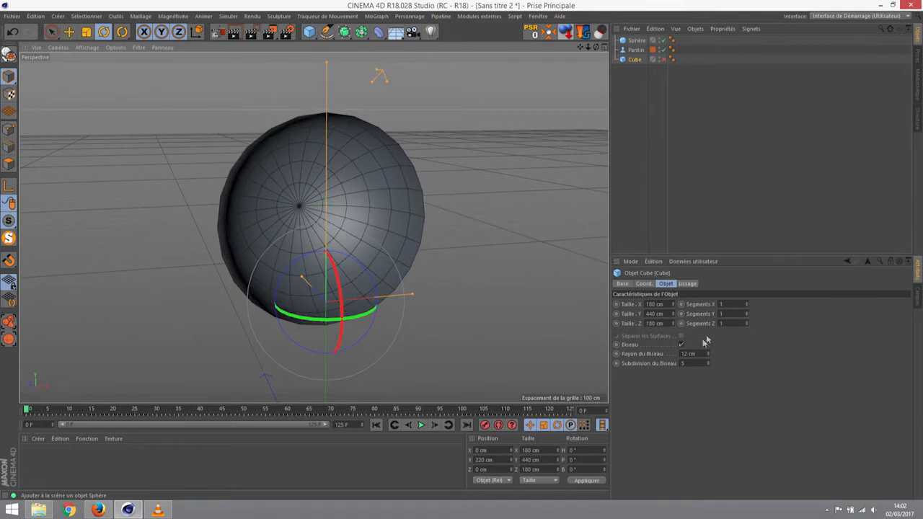
click(86, 33)
alt+drag(264, 187, 337, 261)
mouse_move(268, 267)
mouse_down()
mouse_move(326, 277)
mouse_move(270, 276)
mouse_up()
key(ctrl+z)
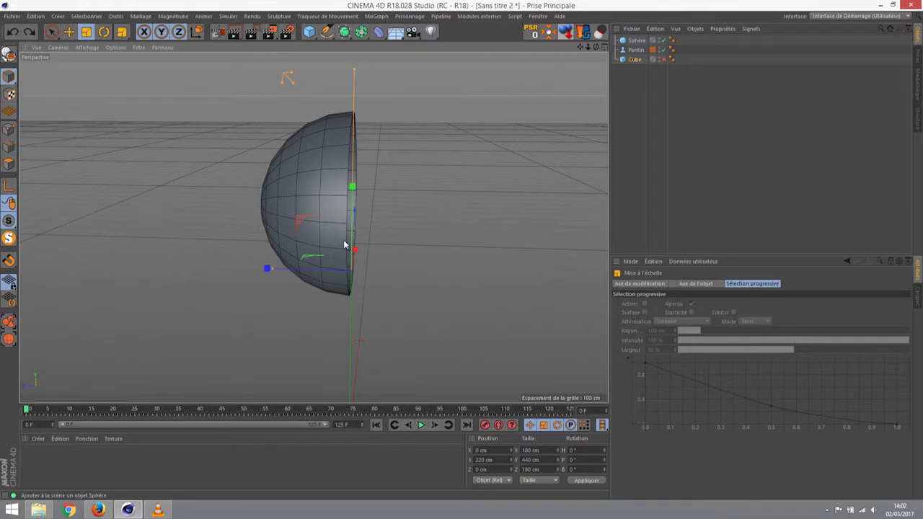
Step: Flatten the hemisphere by setting its Y scale to 0.6, and inspect its shape from the side and front
click(635, 62)
click(634, 40)
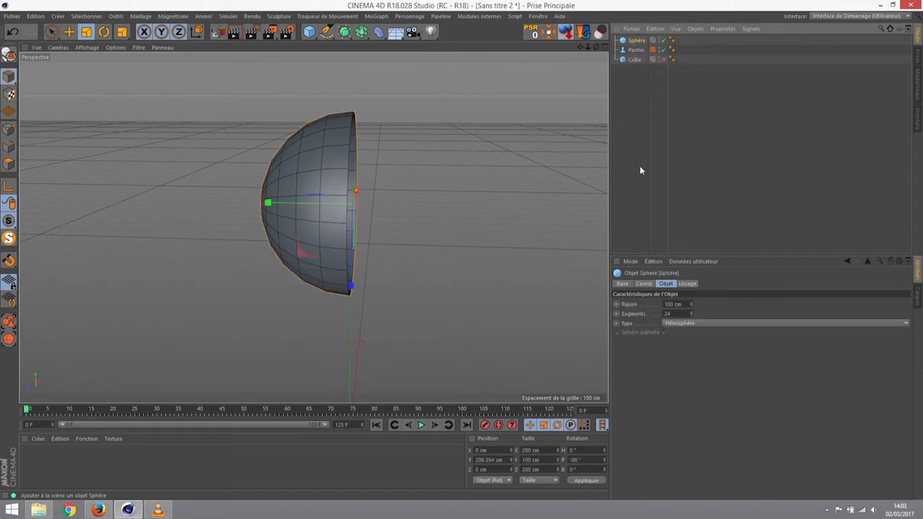
click(643, 283)
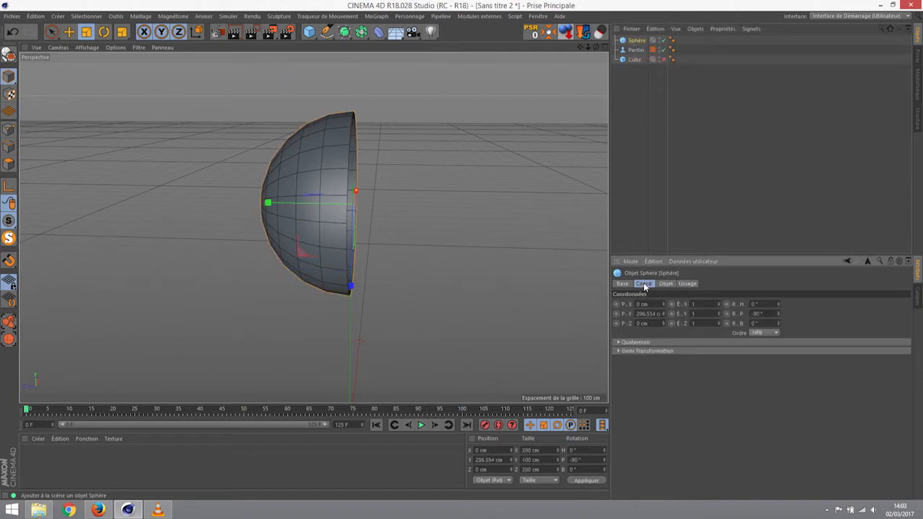
double_click(697, 314)
text(0.8)
key(Return)
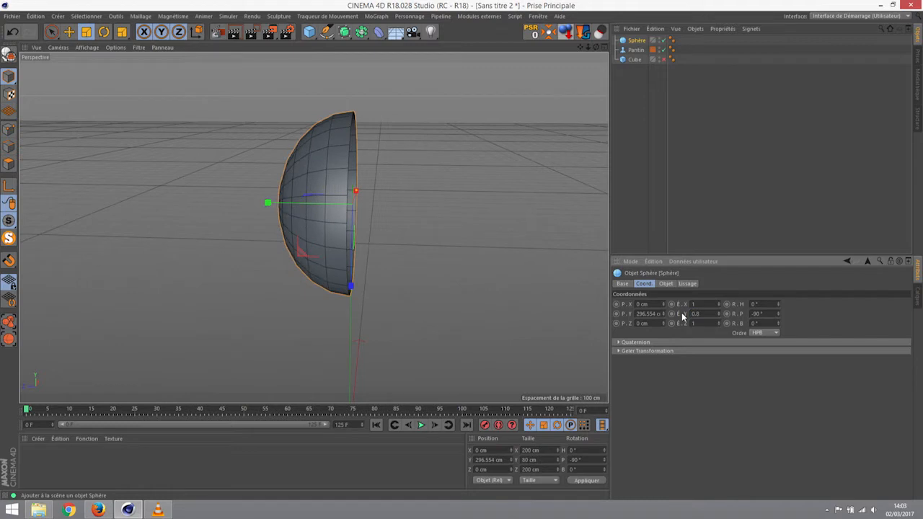
drag(717, 315, 719, 319)
click(720, 313)
alt+drag(313, 226, 538, 174)
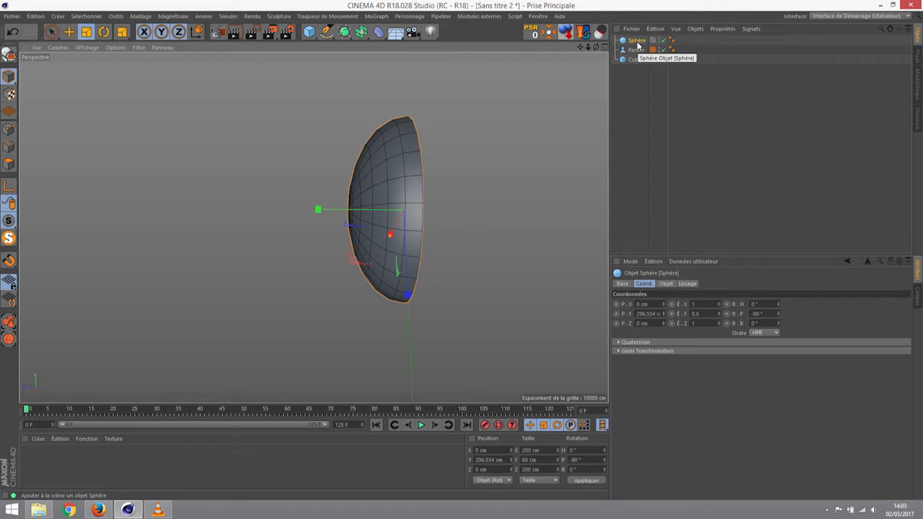
alt+drag(515, 163, 391, 188)
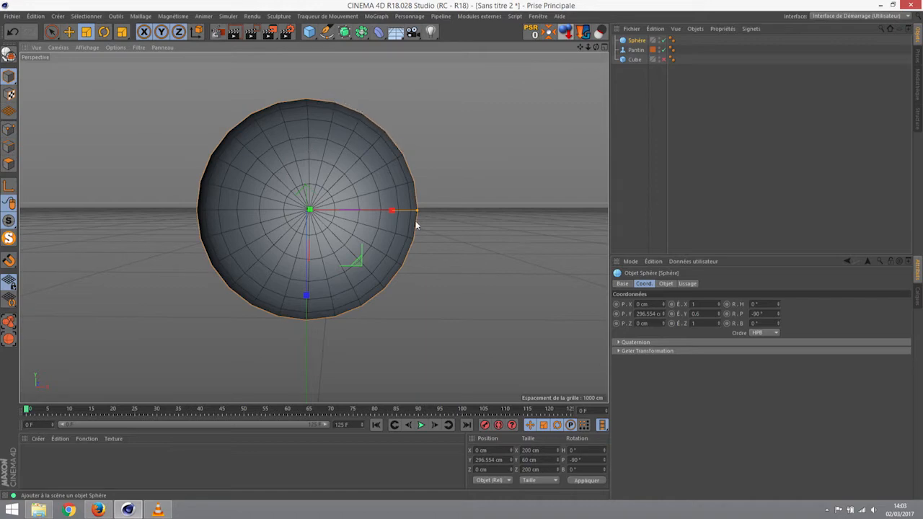
Step: Re-enable the cube and turn on its Rayons-X display so the hemisphere inside can be seen
click(98, 509)
click(633, 60)
click(664, 59)
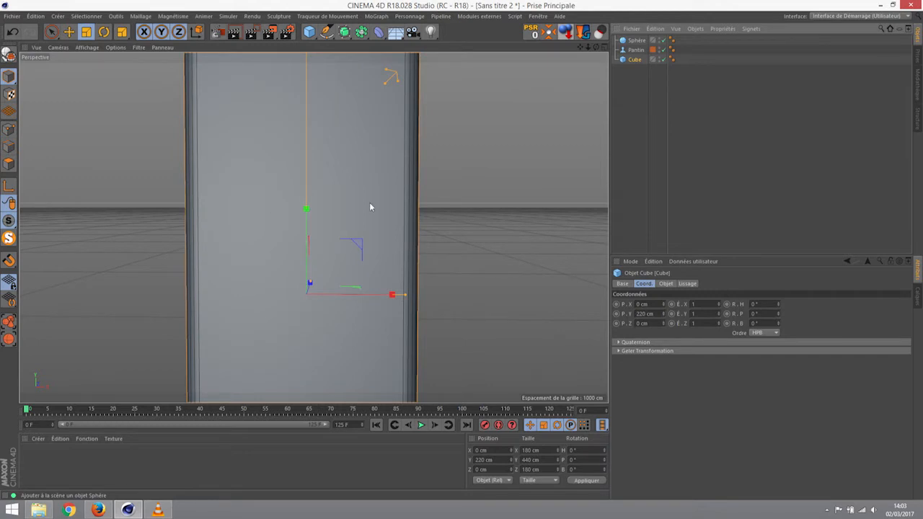
scroll(369, 207, down, 3)
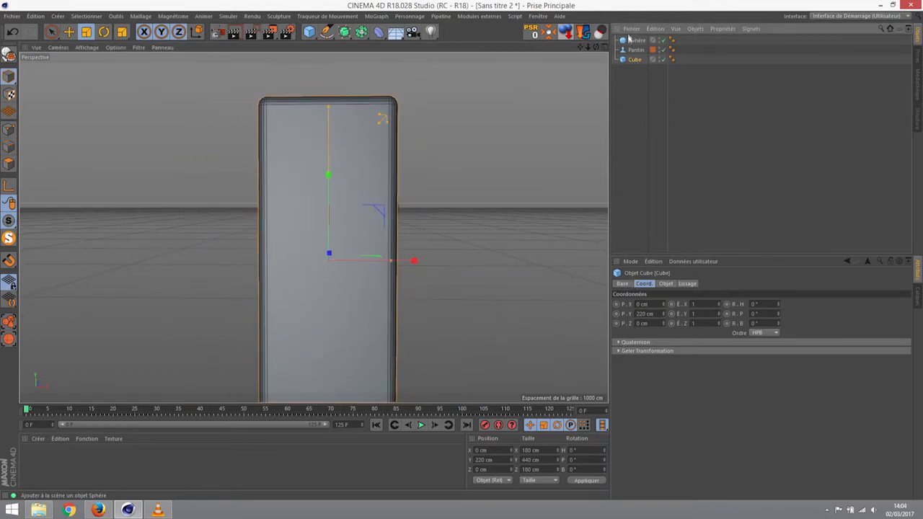
click(624, 285)
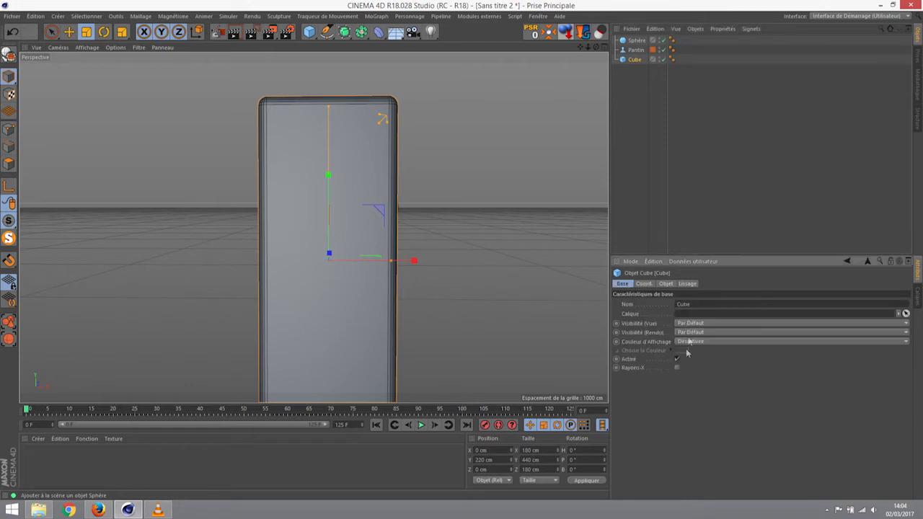
click(677, 368)
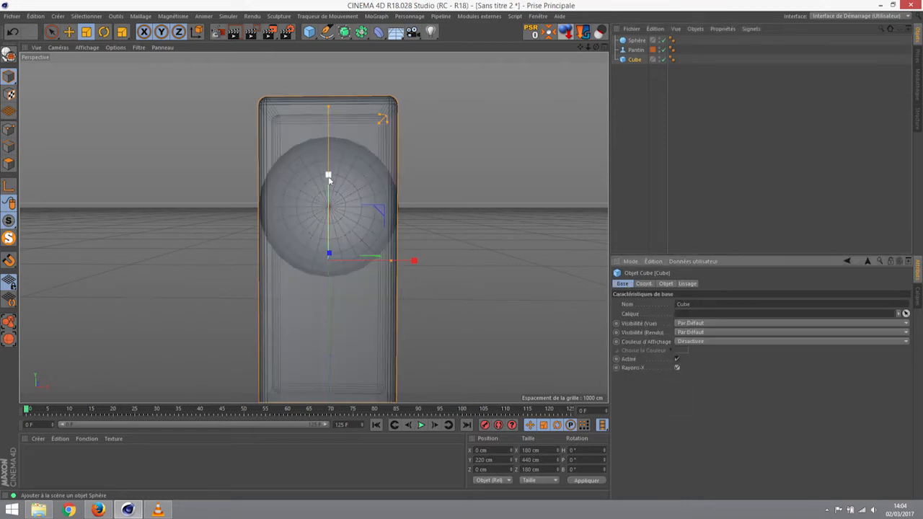
Step: Reduce the hemisphere's radius to 66 cm and check its fit within the cabinet in the front view
click(636, 41)
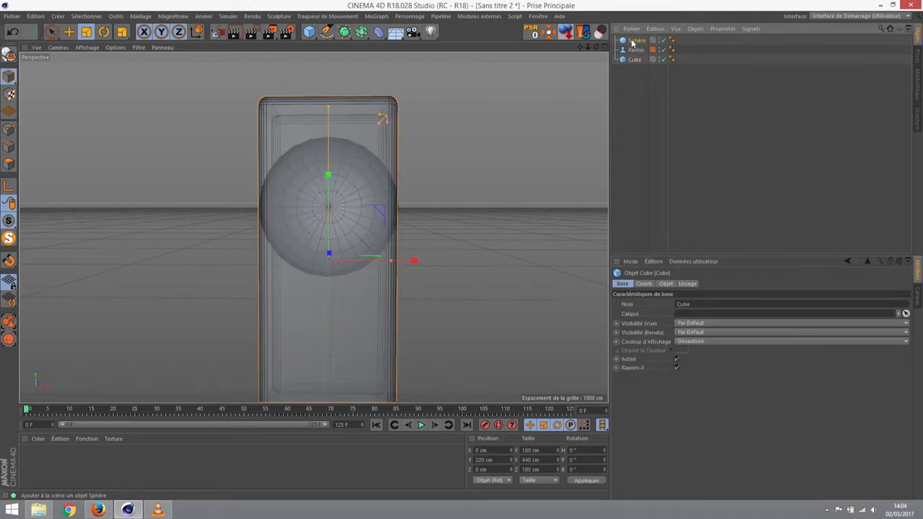
click(644, 284)
click(665, 285)
drag(663, 301, 691, 308)
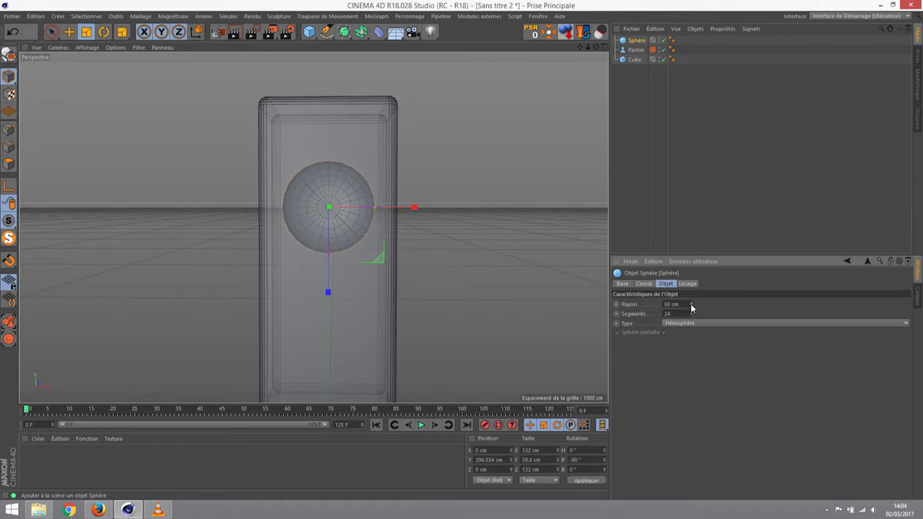
alt+drag(427, 200, 444, 219)
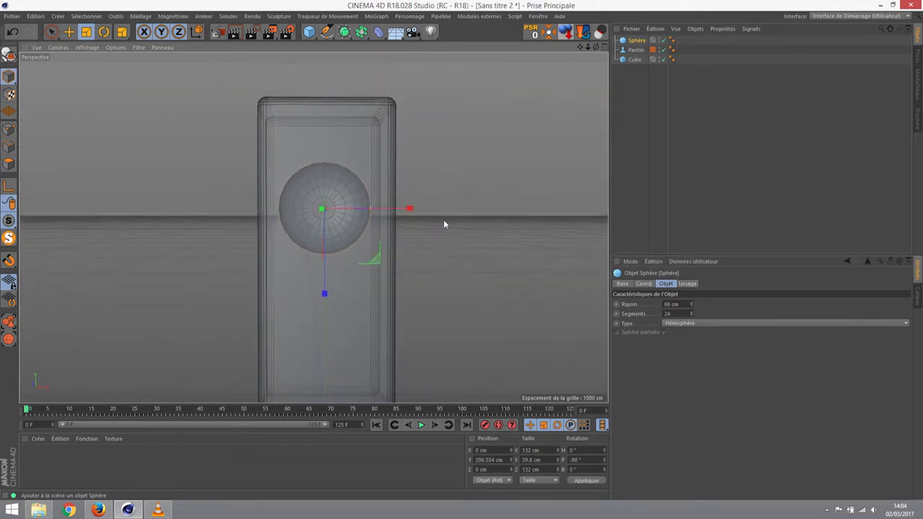
middle_click(442, 232)
middle_click(468, 269)
alt+middle_drag(326, 147, 345, 224)
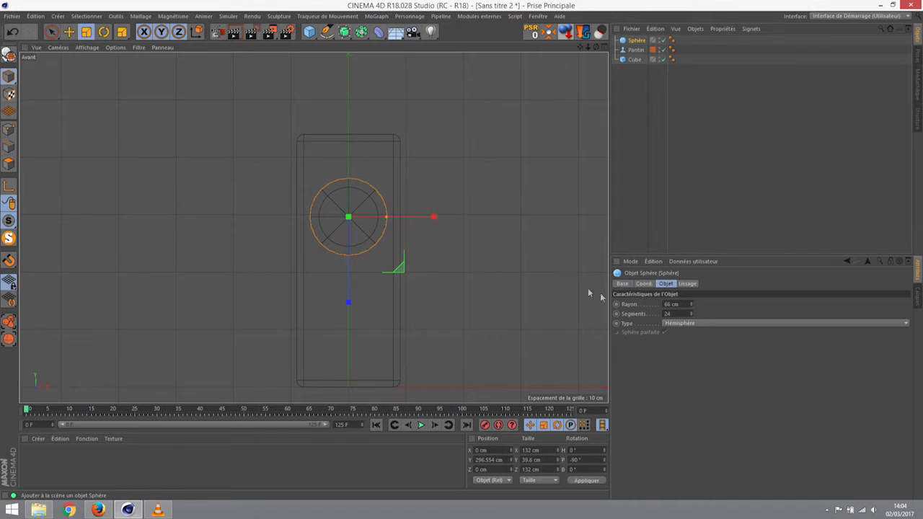
click(677, 305)
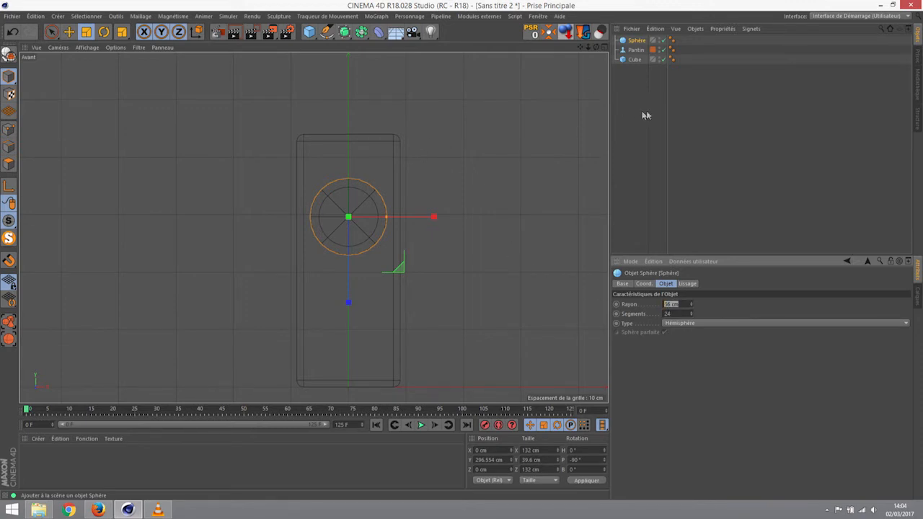
Step: Disable the cube and examine the isolated hemisphere at an angle in the full perspective view
middle_click(463, 187)
scroll(160, 121, up, 8)
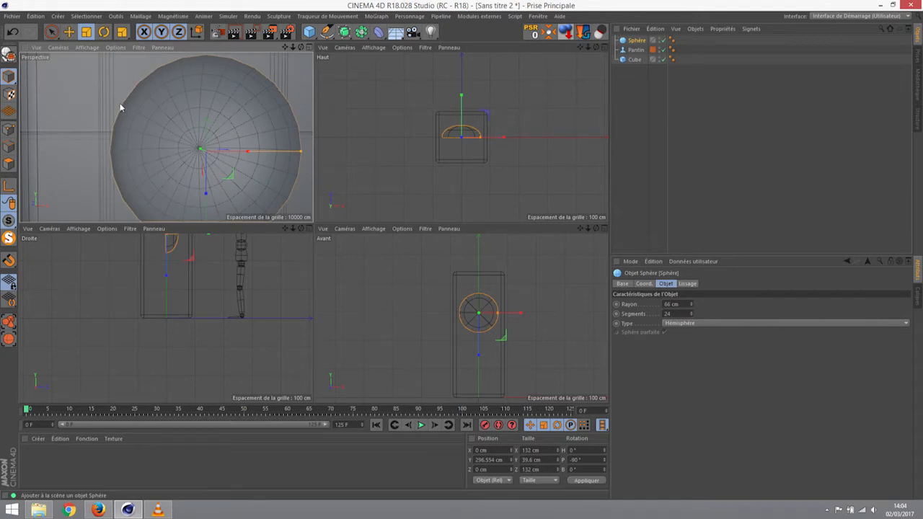
scroll(209, 108, down, 5)
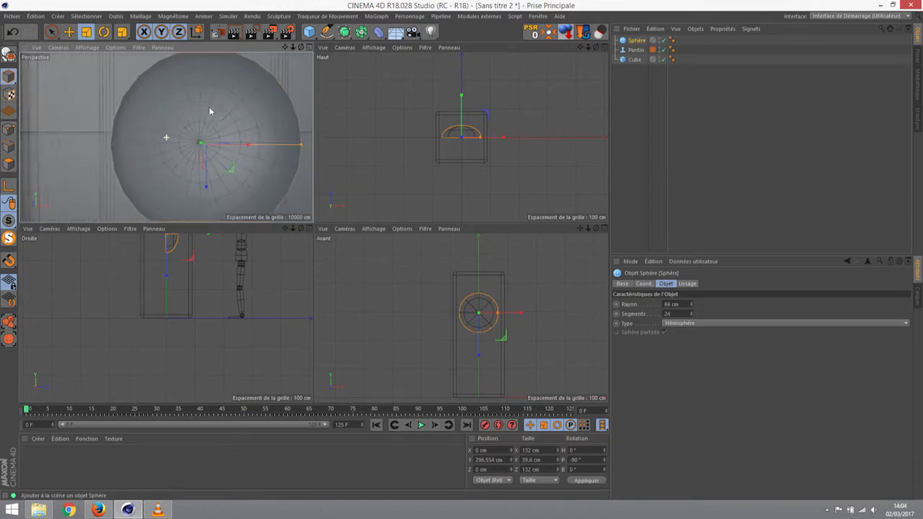
click(664, 60)
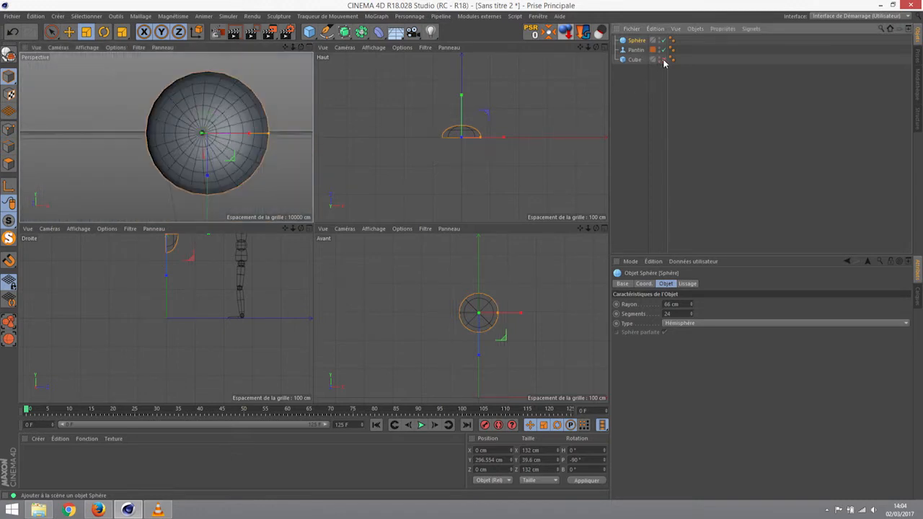
middle_click(254, 173)
alt+drag(373, 184, 430, 196)
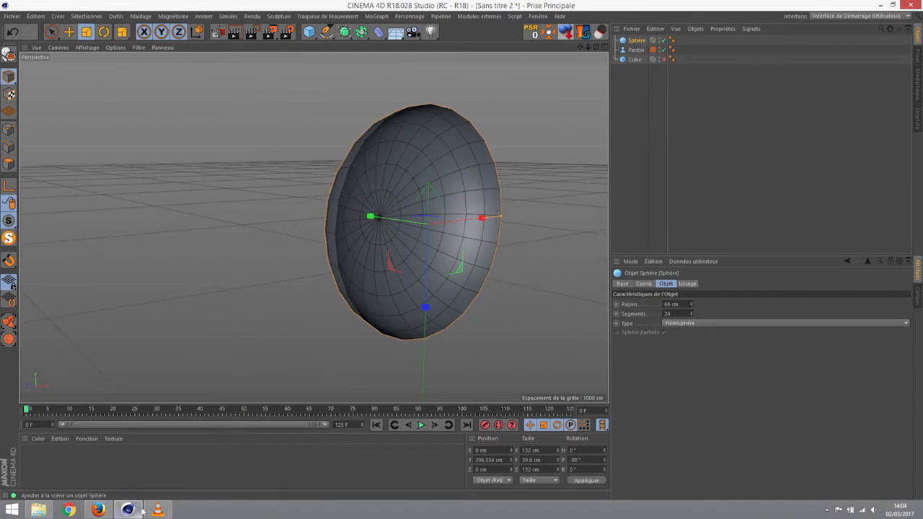
Step: Switch to Firefox to look at the loudspeaker reference images, and return to Cinema 4D
click(69, 510)
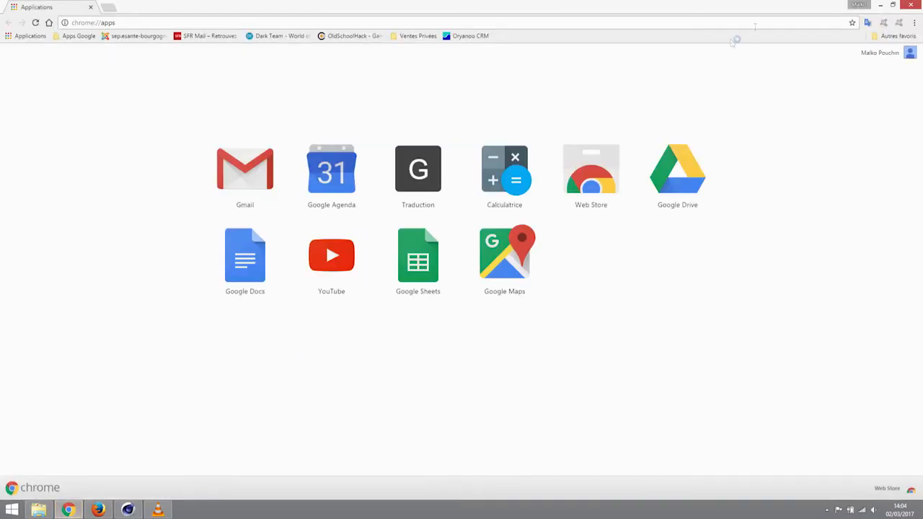
click(880, 5)
click(98, 510)
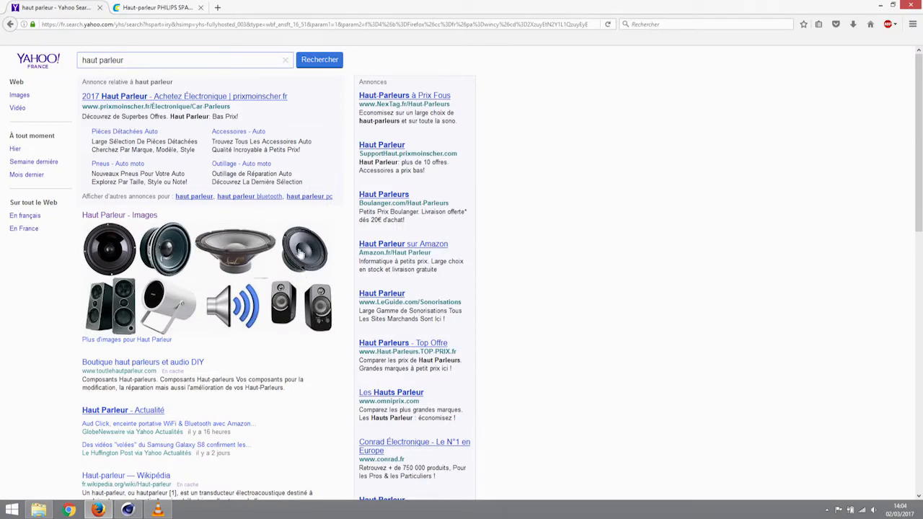
click(881, 5)
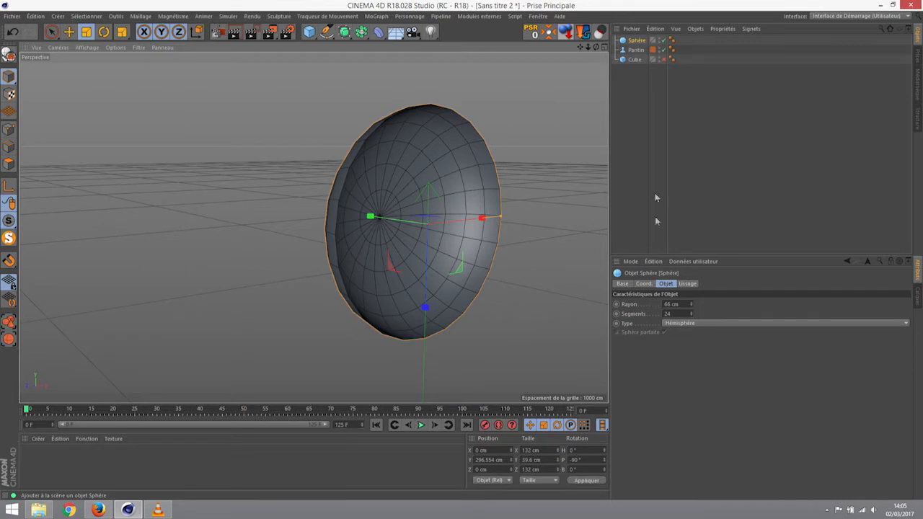
Step: Flatten the hemisphere further by setting its Y scale to 0.5
click(643, 283)
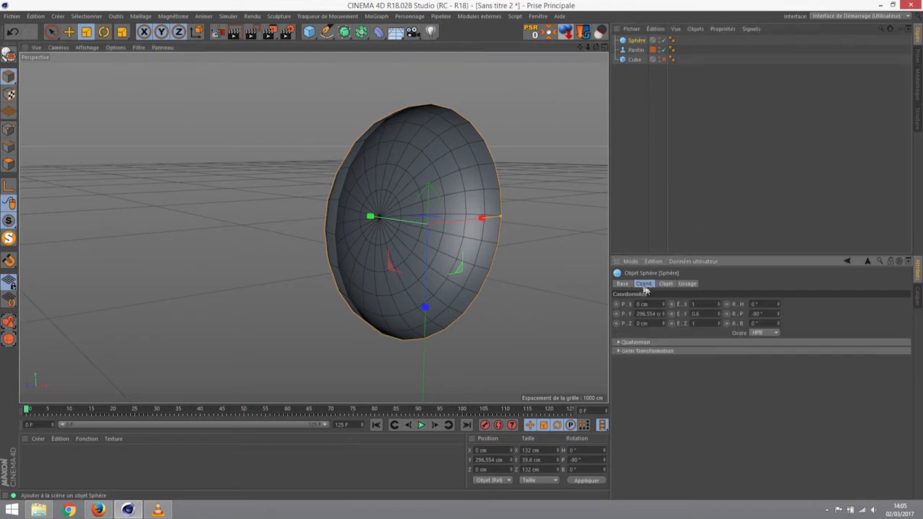
scroll(713, 310, down, 11)
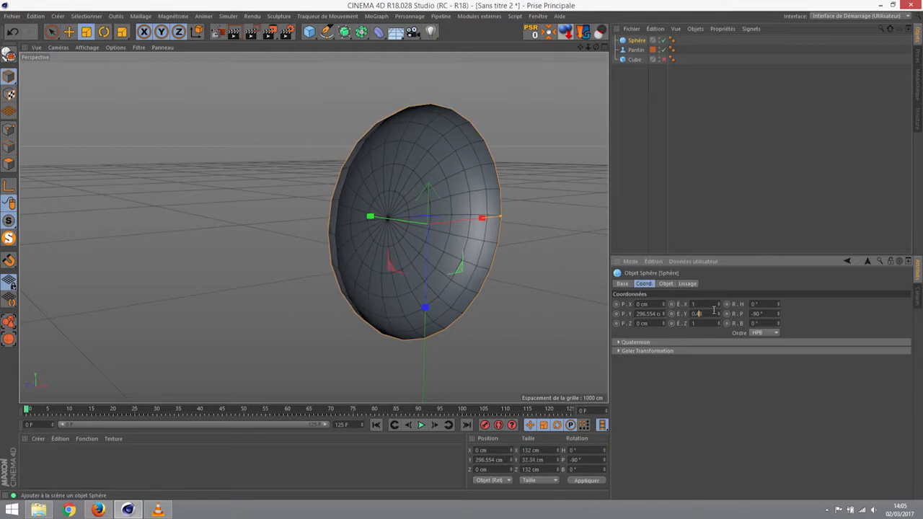
scroll(714, 310, up, 1)
Step: Add a second sphere to the scene and set its type to Hémisphère
click(309, 31)
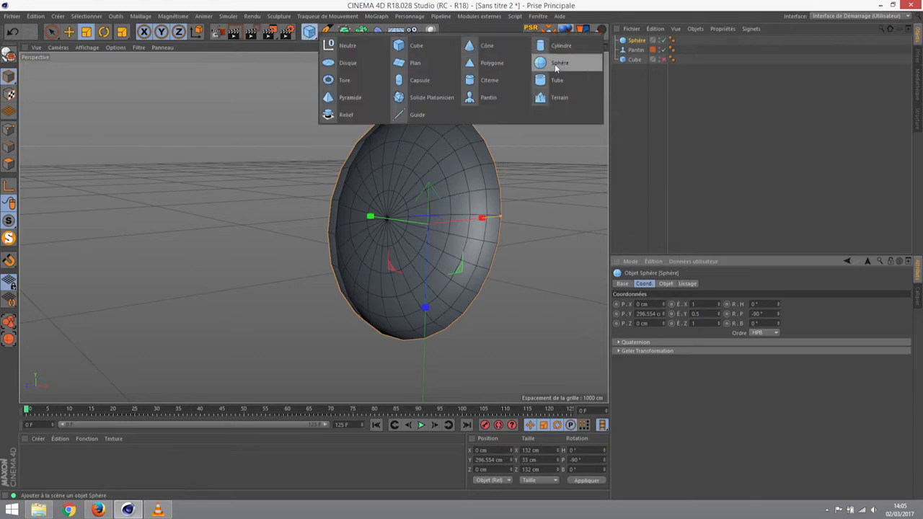
click(560, 62)
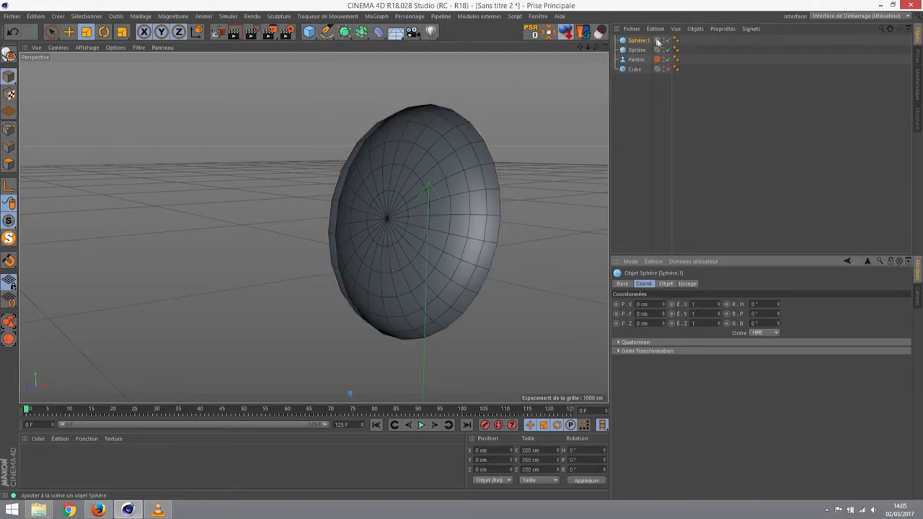
click(670, 285)
click(682, 323)
click(686, 381)
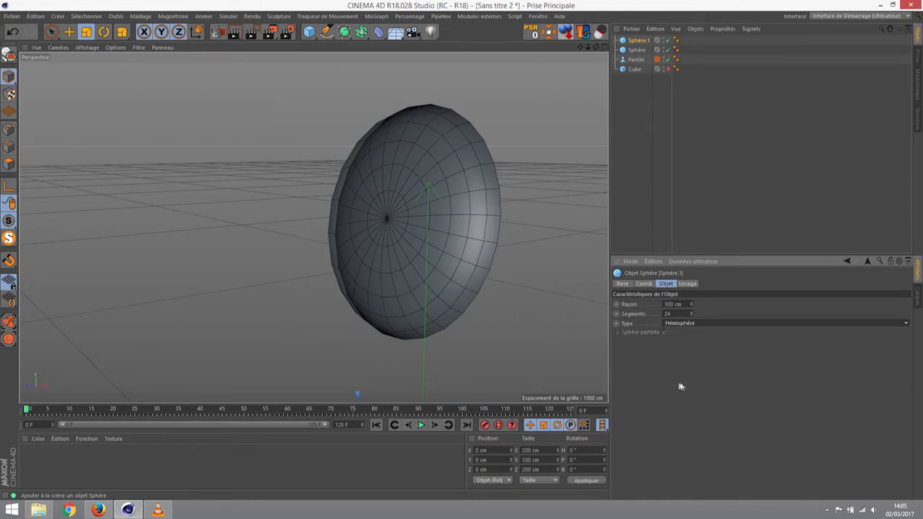
Step: Rotate the second hemisphere to a pitch of 90° so it faces opposite to the first one
click(640, 41)
scroll(433, 328, down, 3)
alt+middle_drag(433, 328, 399, 230)
key(r)
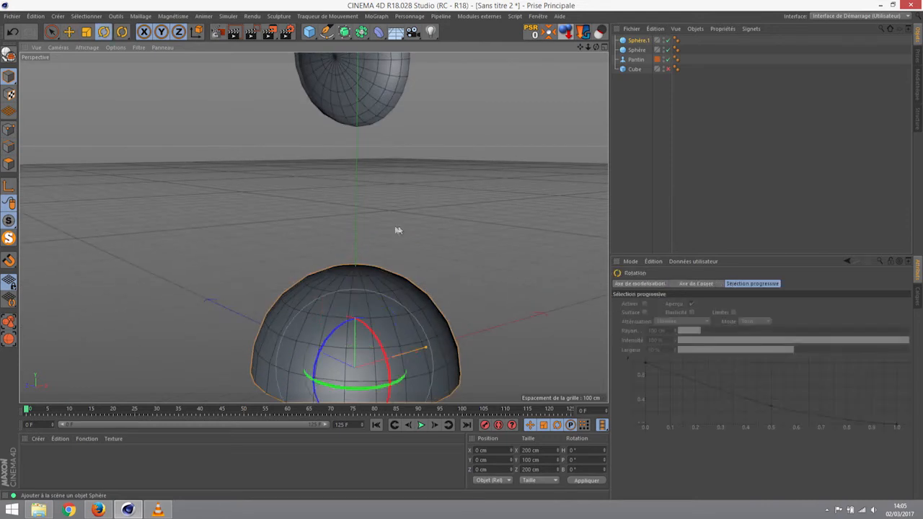
drag(390, 361, 363, 397)
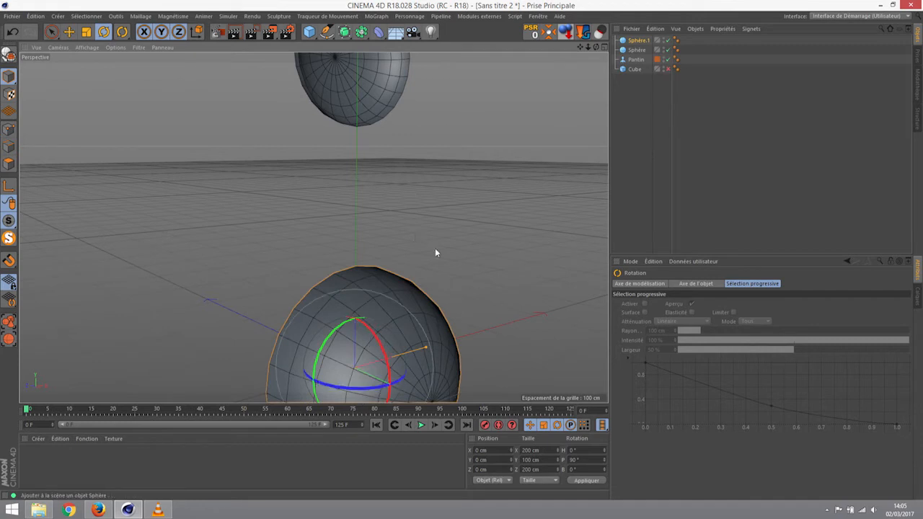
Step: Raise the second hemisphere to the first one's height, 296.554 cm on Y, aligning it with snapping in the front view
key(t)
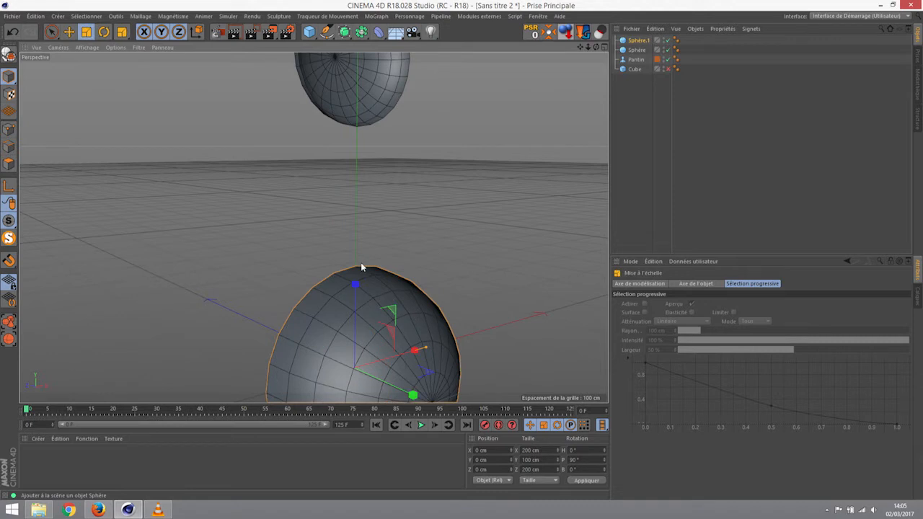
key(e)
drag(350, 296, 357, 79)
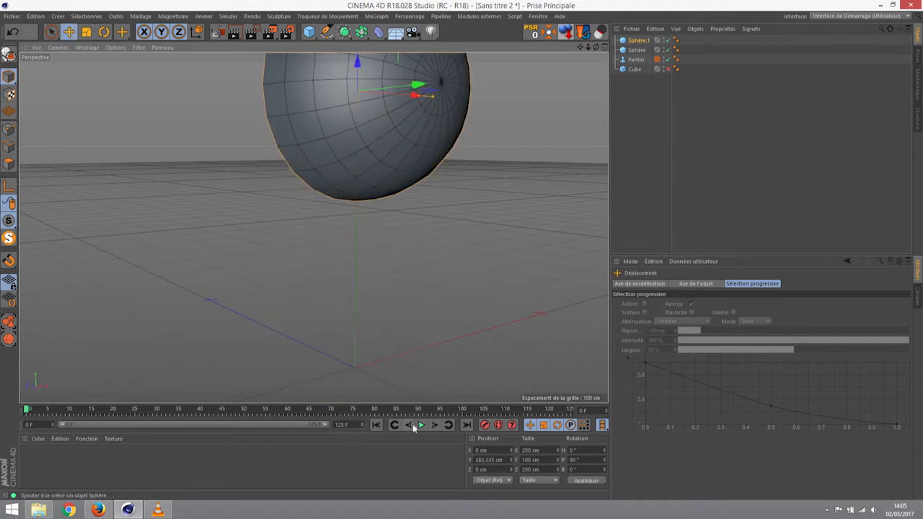
middle_click(359, 380)
middle_click(429, 247)
drag(346, 157, 346, 137)
scroll(346, 200, up, 6)
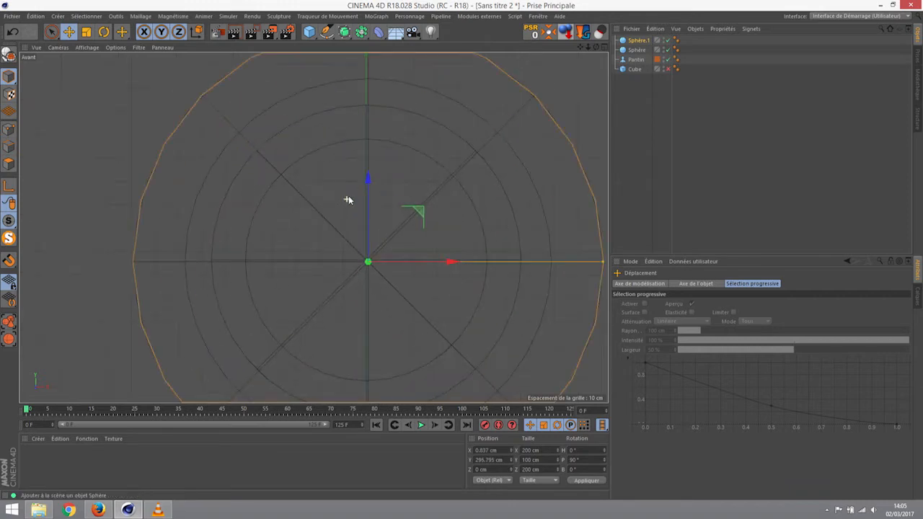
drag(364, 184, 367, 171)
click(9, 261)
drag(366, 165, 367, 184)
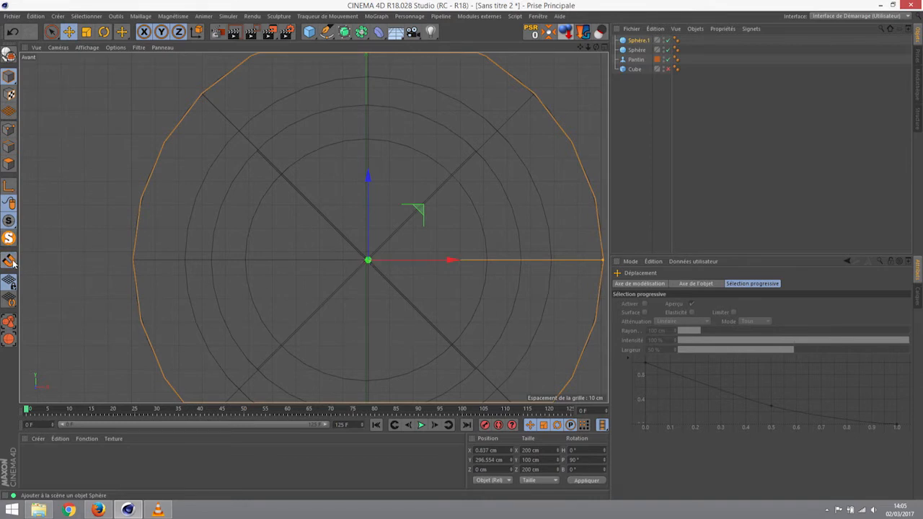
middle_click(202, 251)
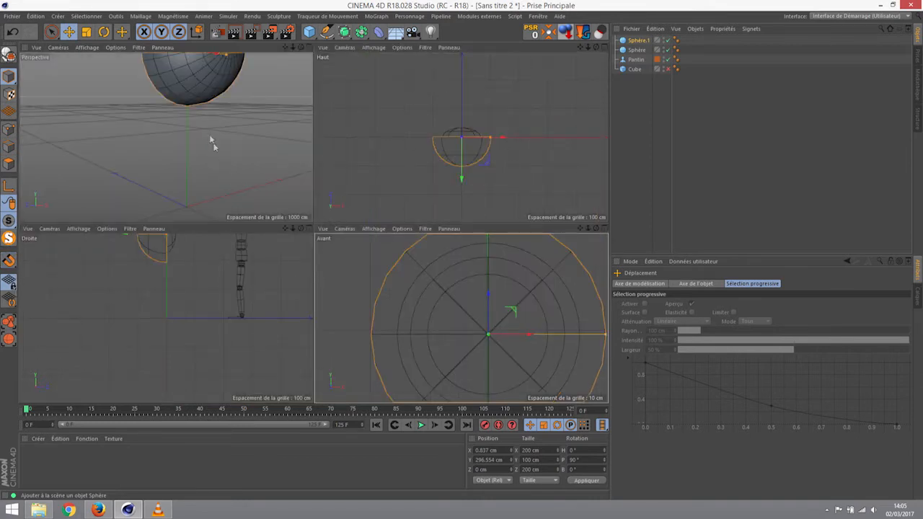
scroll(256, 144, down, 6)
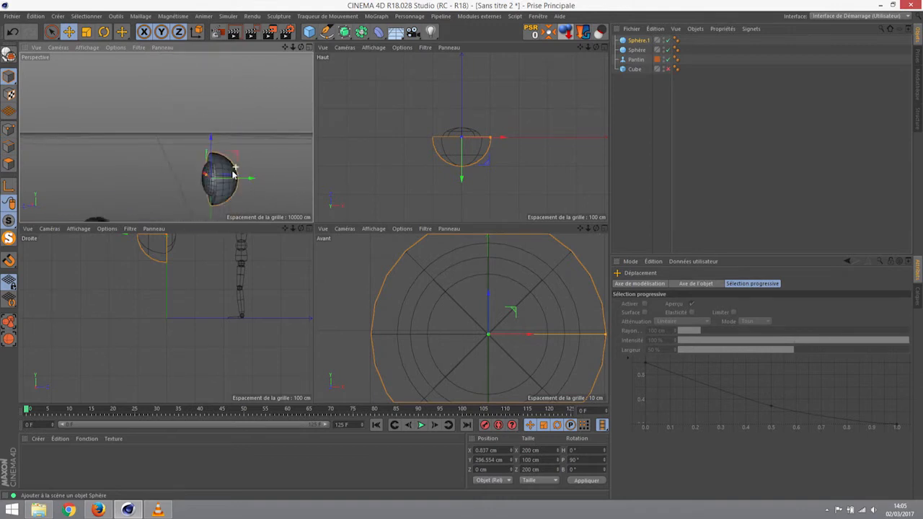
Step: Reduce the second hemisphere's radius to 25 cm
alt+middle_drag(241, 174, 269, 148)
scroll(259, 140, up, 3)
middle_click(264, 174)
scroll(469, 219, up, 1)
scroll(470, 219, up, 1)
click(638, 41)
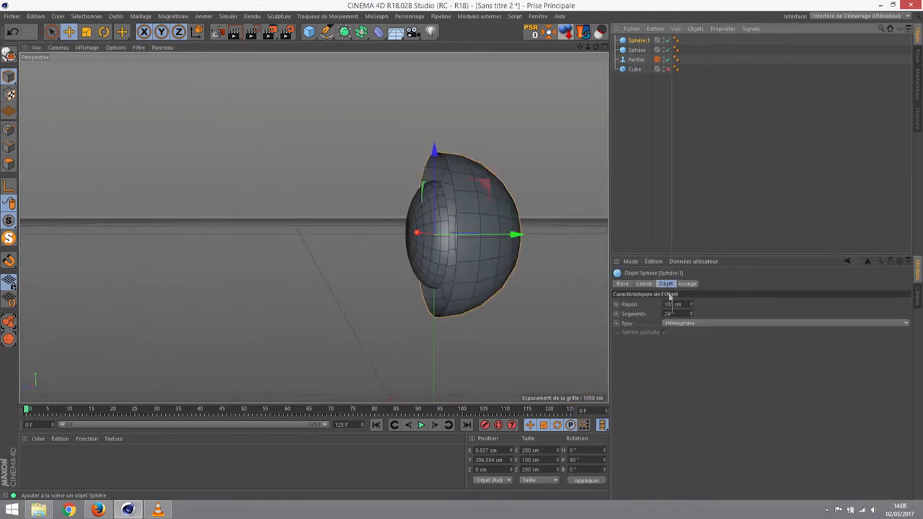
drag(692, 308, 462, 278)
Step: Move the small hemisphere along Z to about 21.3 cm, seating it in the hollow of the large hemisphere
drag(567, 250, 588, 263)
drag(421, 220, 423, 226)
alt+drag(358, 236, 404, 238)
alt+right_drag(404, 238, 525, 228)
alt+drag(510, 221, 440, 228)
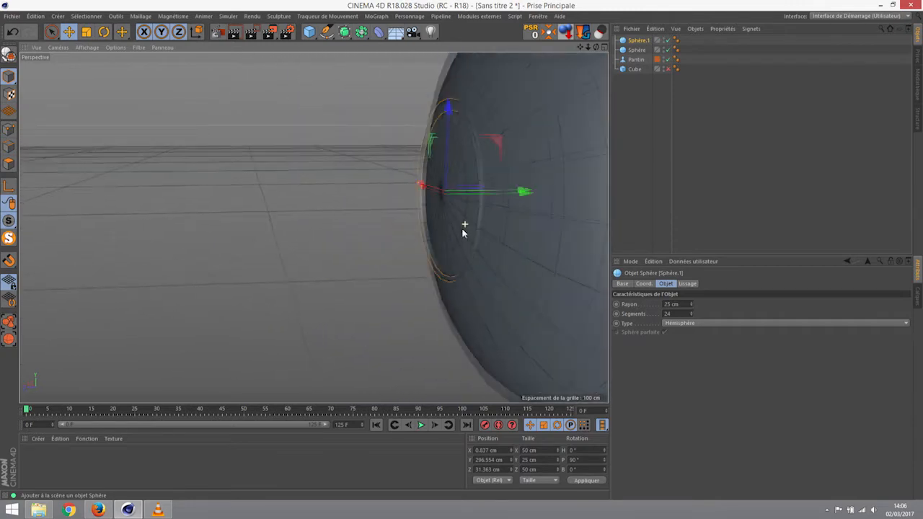
scroll(466, 225, down, 5)
alt+drag(499, 233, 407, 216)
Step: Flatten the large hemisphere further by setting its Y scale to 0.4
click(637, 50)
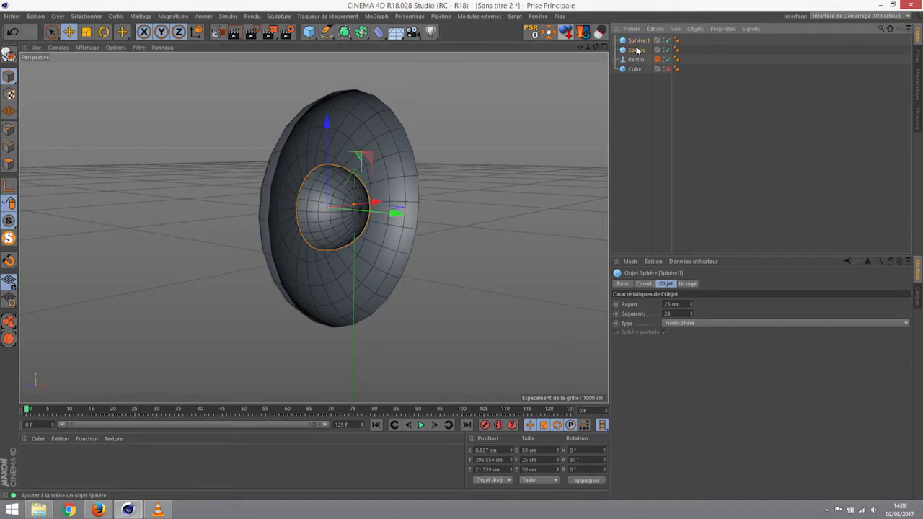
click(644, 285)
click(713, 313)
text(0.4)
key(Return)
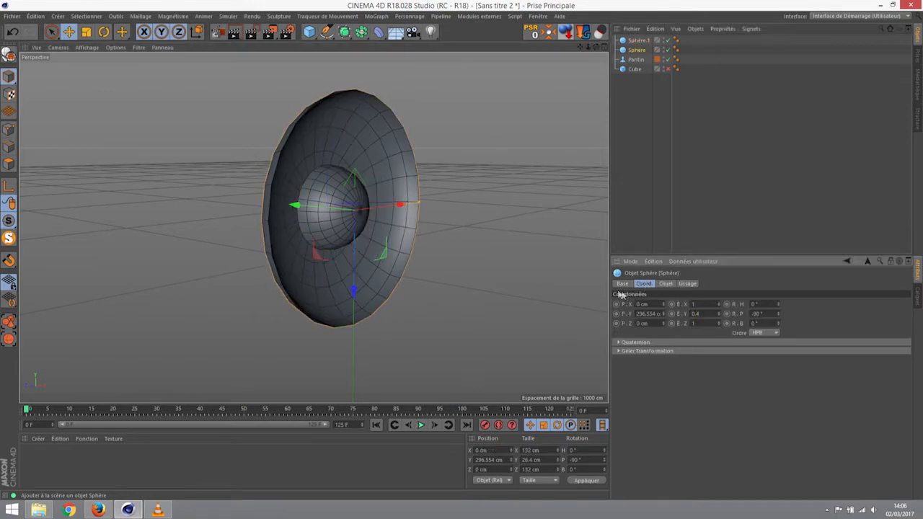
Step: Shift the small hemisphere along Z to about 25.4 cm so it rests against the flattened large hemisphere
click(630, 42)
drag(387, 213, 233, 208)
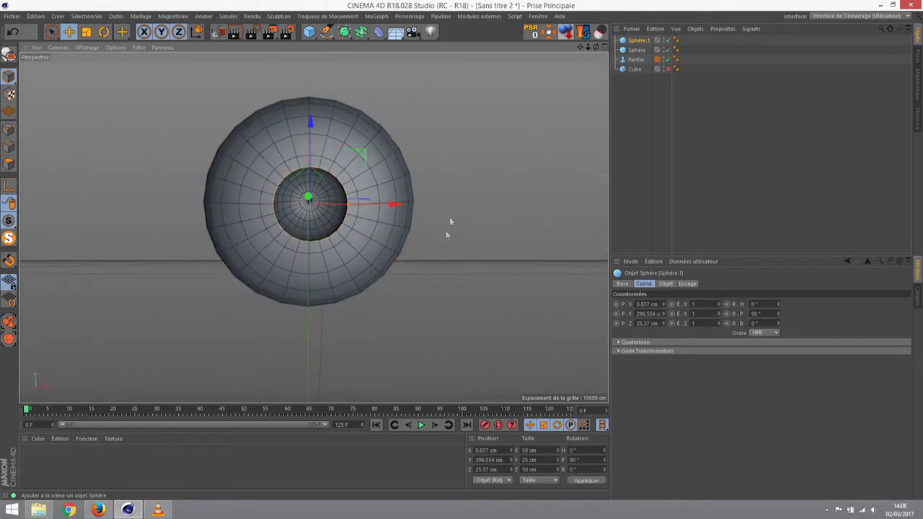
alt+drag(382, 140, 408, 166)
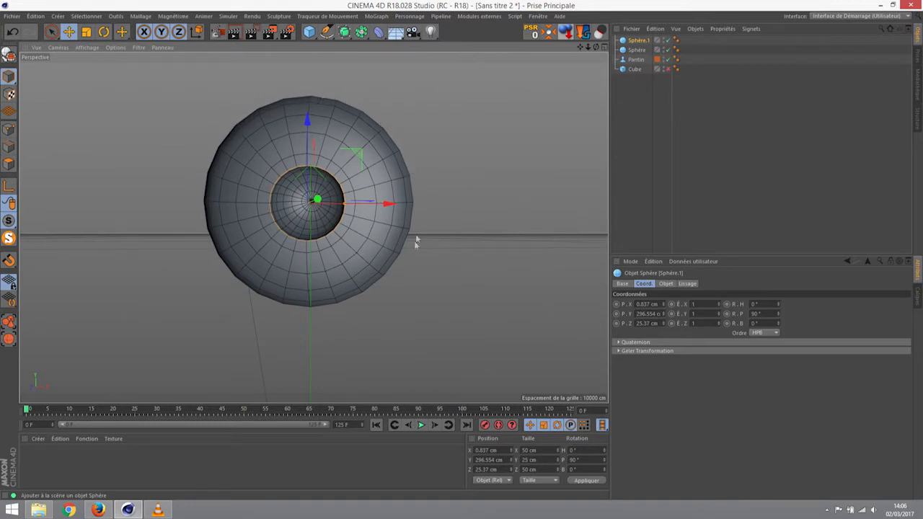
alt+drag(330, 192, 289, 226)
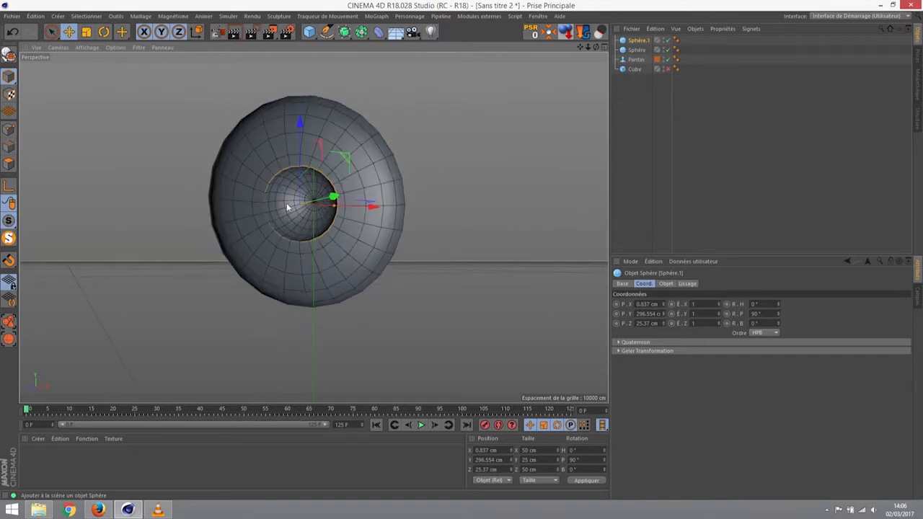
scroll(287, 207, up, 3)
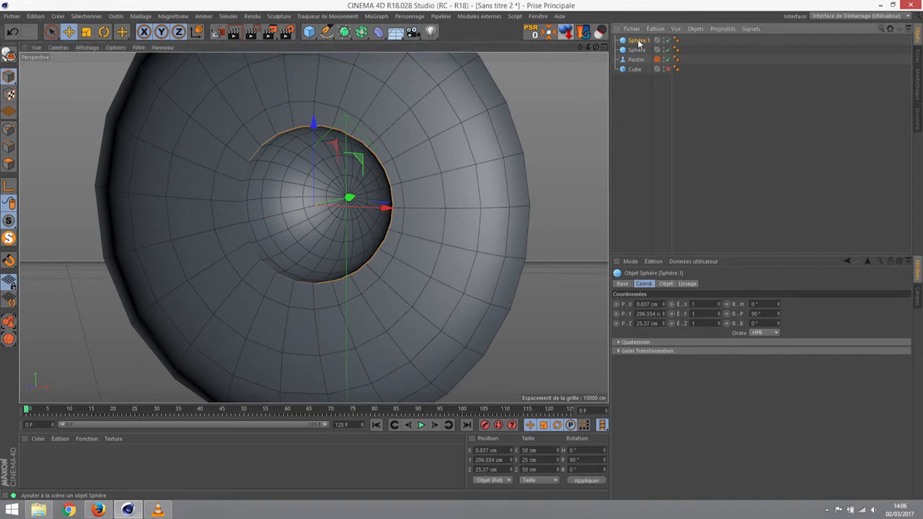
Step: Try different segment counts on the small hemisphere, including 19
click(667, 284)
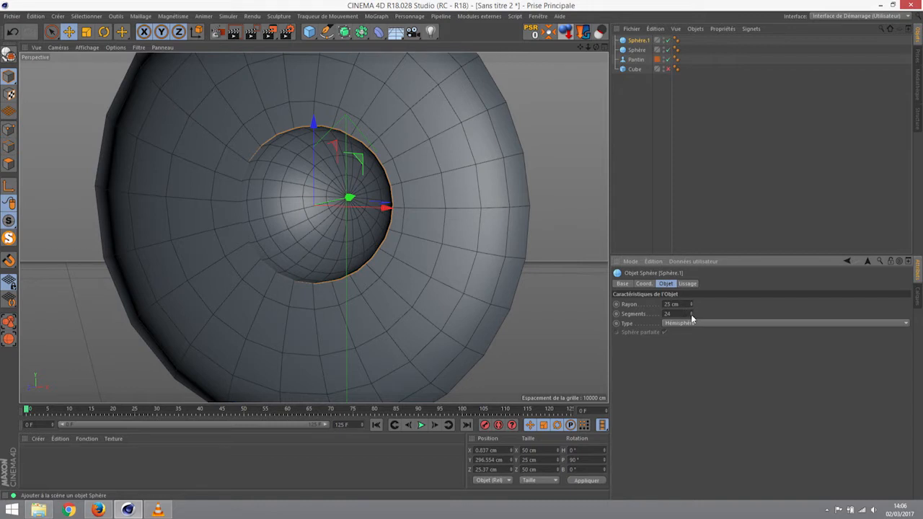
click(691, 316)
click(691, 315)
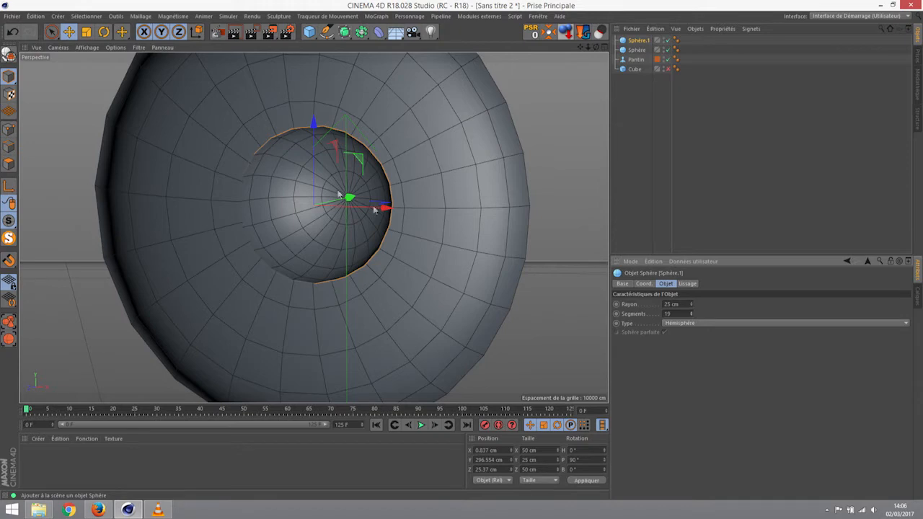
drag(679, 316, 618, 307)
text(24)
key(Return)
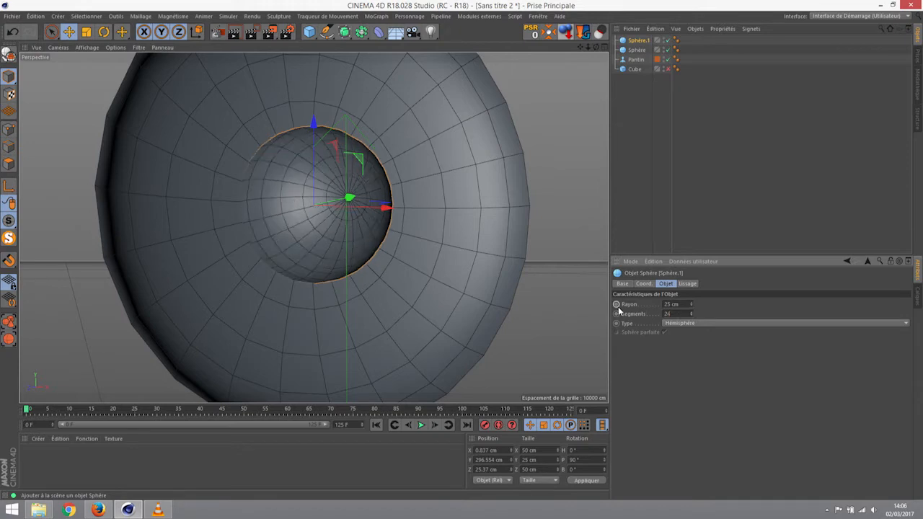
Step: Check the drivers in the reference video Final.mp4 in VLC, return to Cinema 4D and set the small hemisphere's segments to 22
alt+drag(548, 194, 493, 203)
alt+drag(390, 148, 411, 209)
click(158, 511)
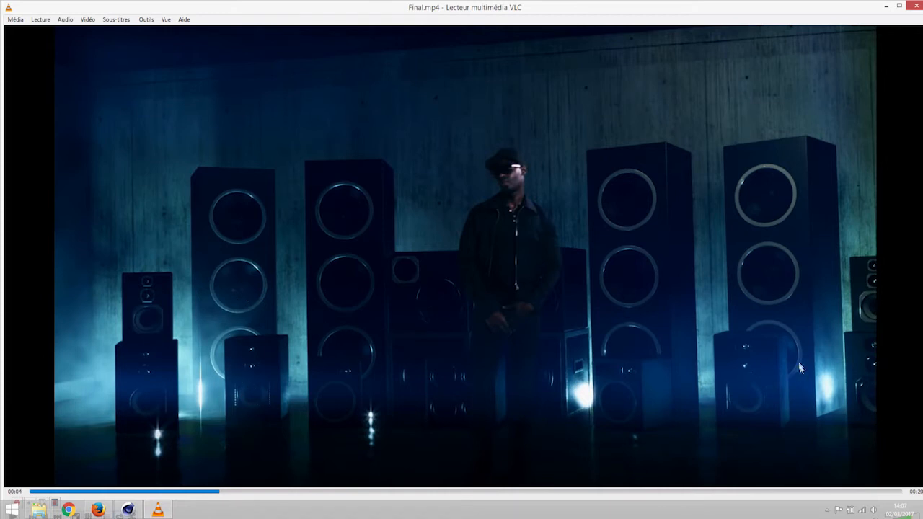
click(886, 8)
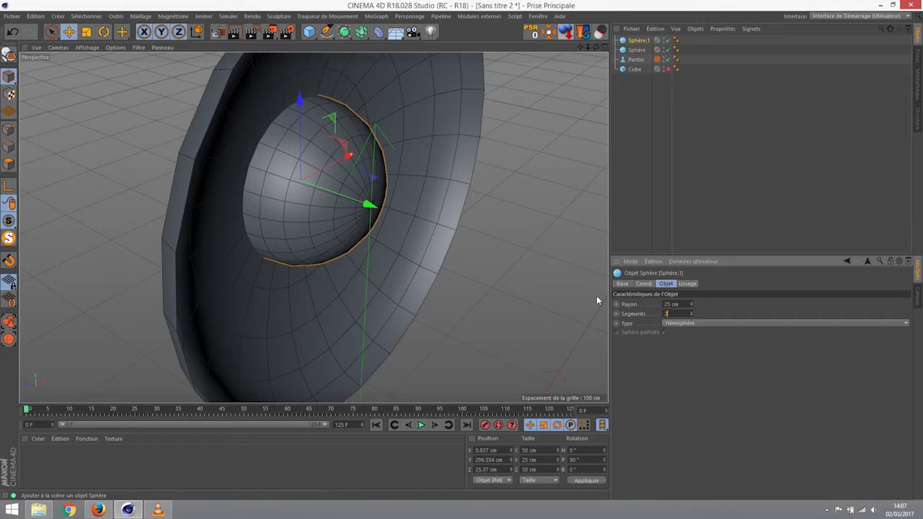
alt+drag(419, 213, 357, 191)
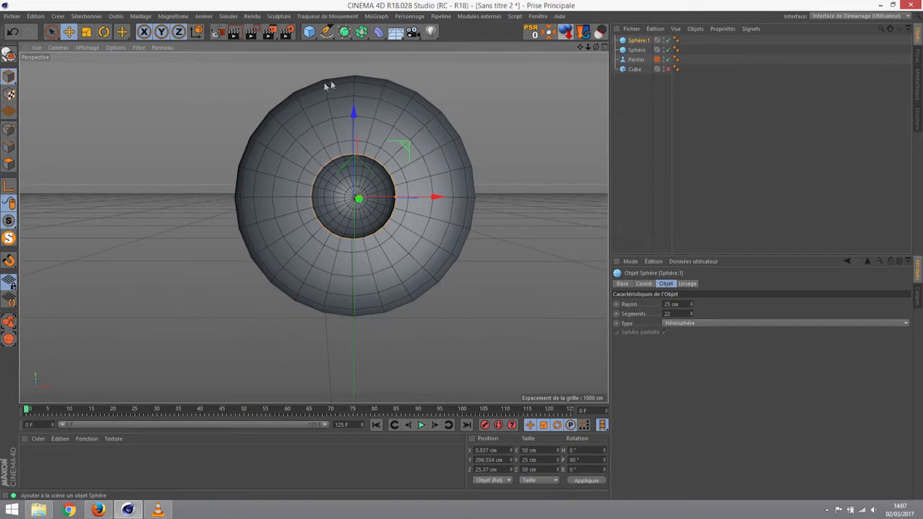
Step: Add a torus (Tore) to the scene and set its orientation to -Z
click(310, 31)
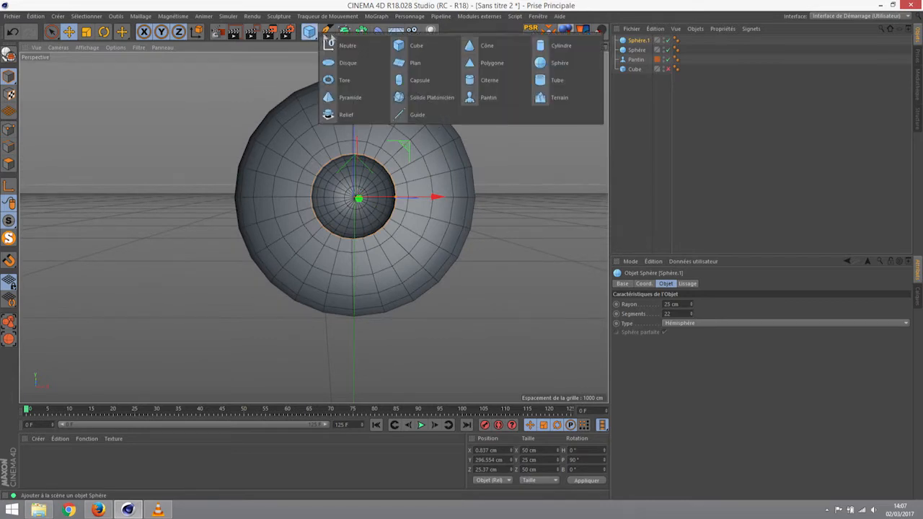
click(340, 81)
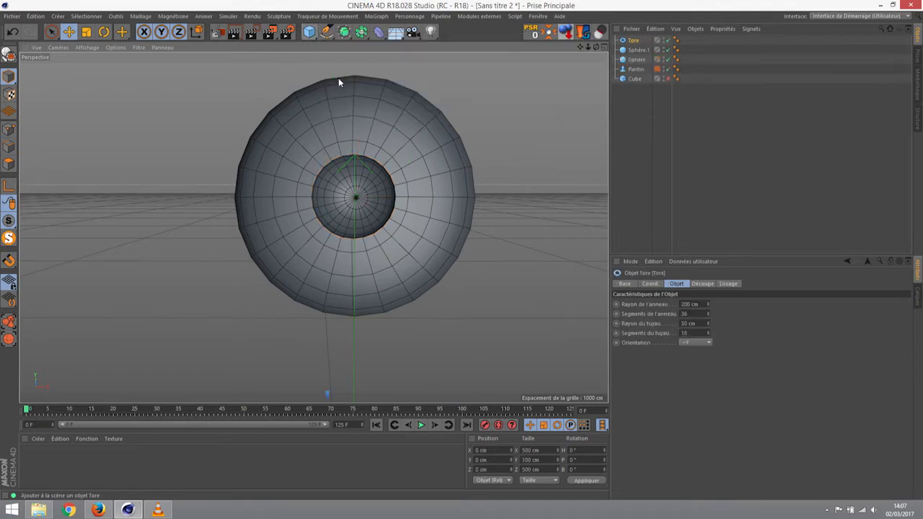
scroll(443, 268, down, 4)
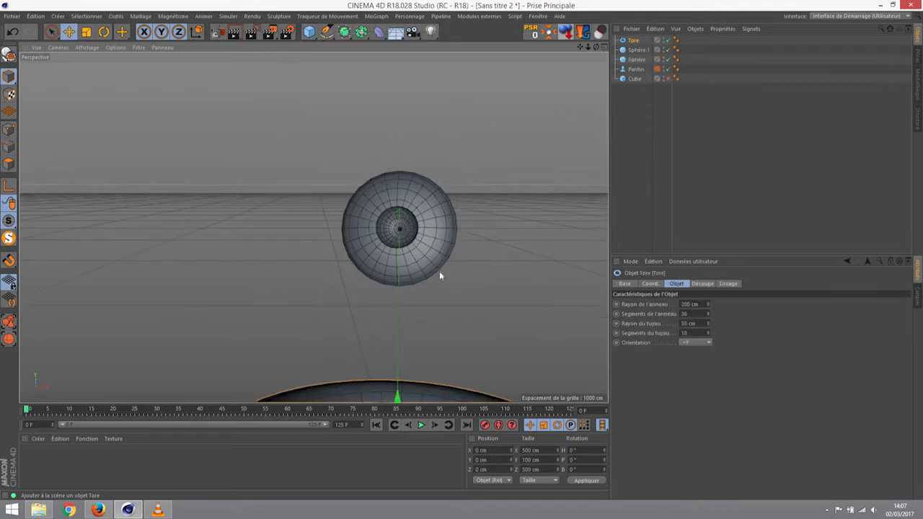
alt+middle_drag(440, 272, 444, 158)
scroll(444, 159, down, 1)
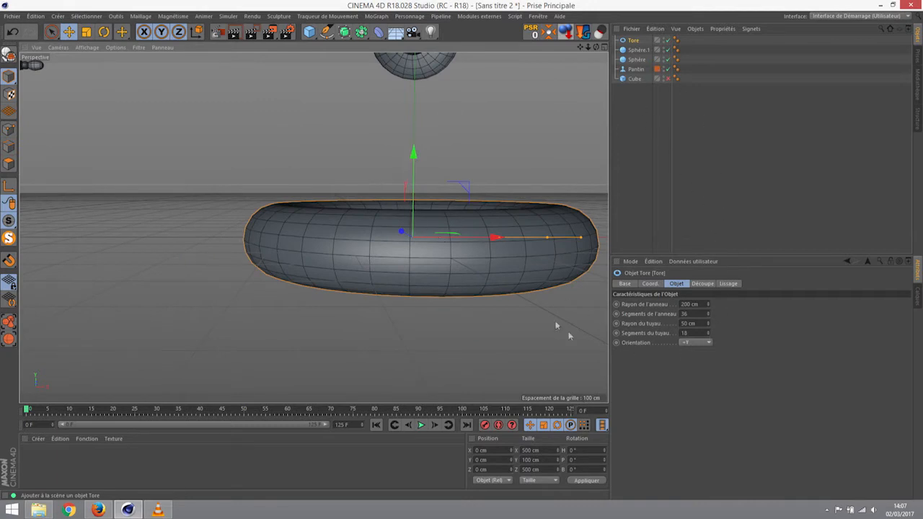
click(694, 342)
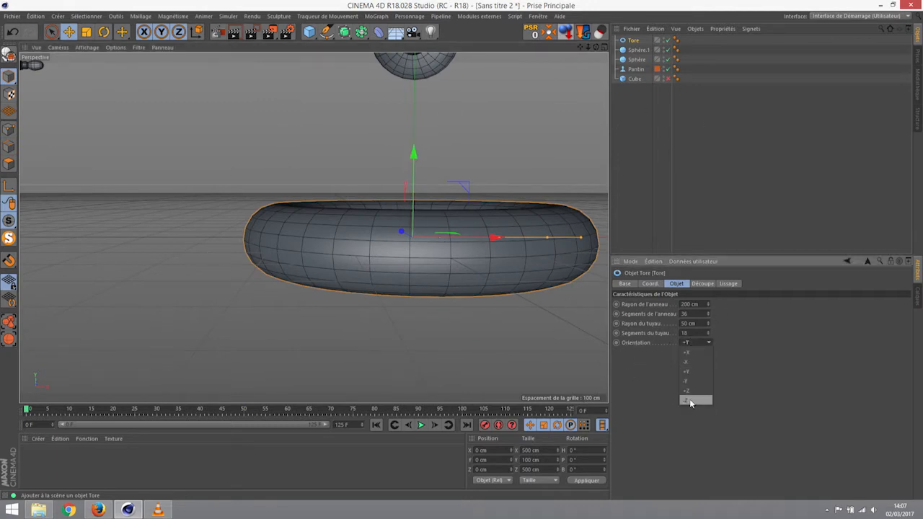
click(690, 401)
Step: Check the large hemisphere's radius as a reference for sizing the torus
alt+drag(448, 200, 429, 206)
scroll(429, 203, down, 4)
scroll(434, 126, up, 5)
alt+middle_drag(440, 60, 449, 188)
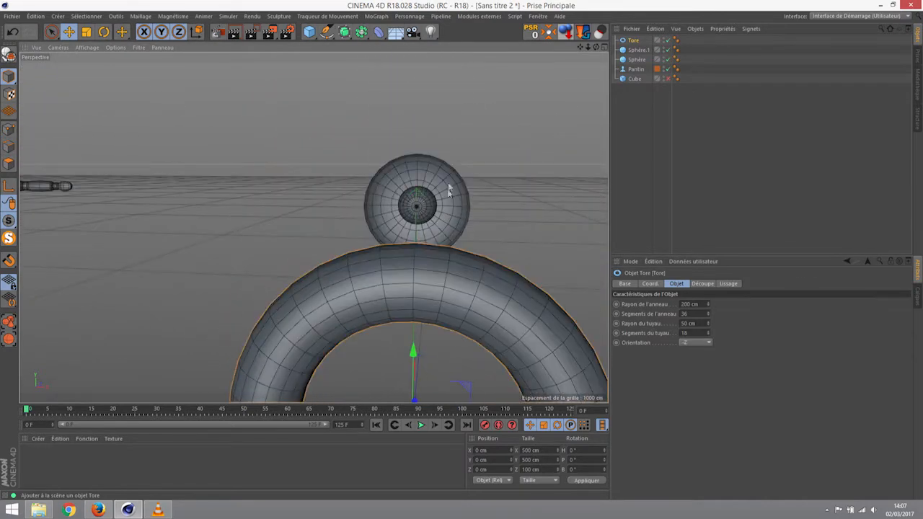
scroll(449, 156, up, 5)
click(449, 208)
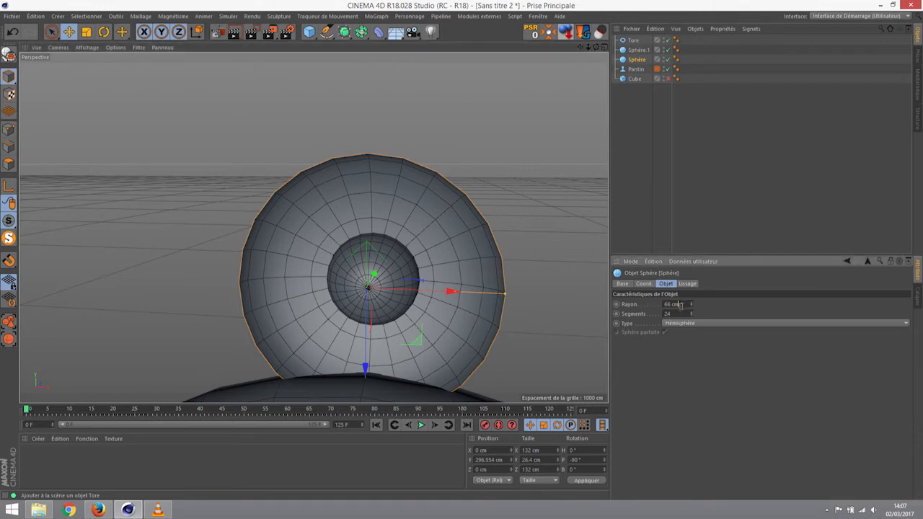
scroll(495, 298, down, 3)
alt+middle_drag(498, 343, 412, 170)
scroll(412, 170, down, 3)
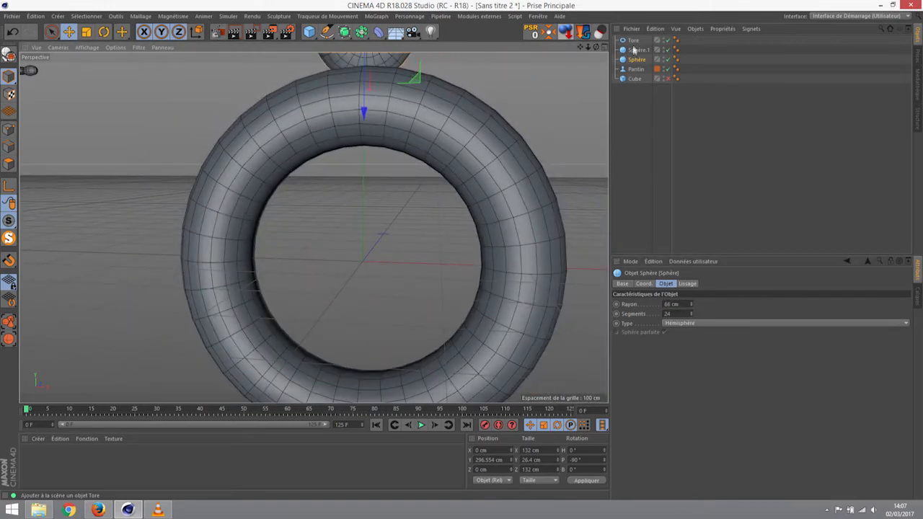
Step: Set the torus's tube radius to 65 cm and its ring radius to 67 cm
click(633, 40)
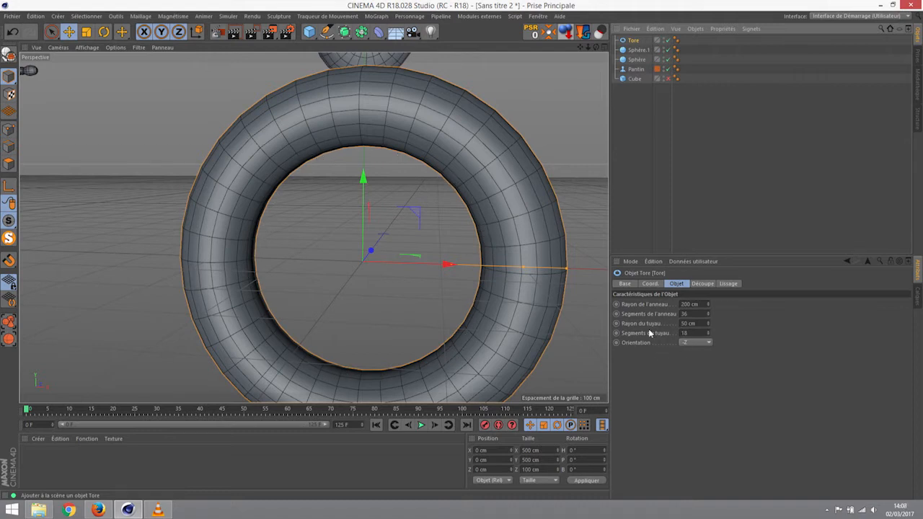
click(698, 323)
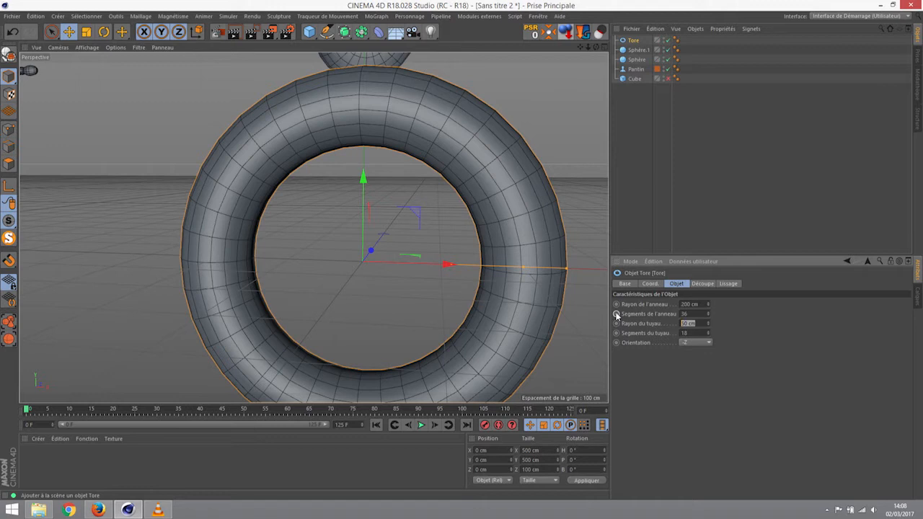
text(65)
key(Return)
double_click(699, 304)
text(67)
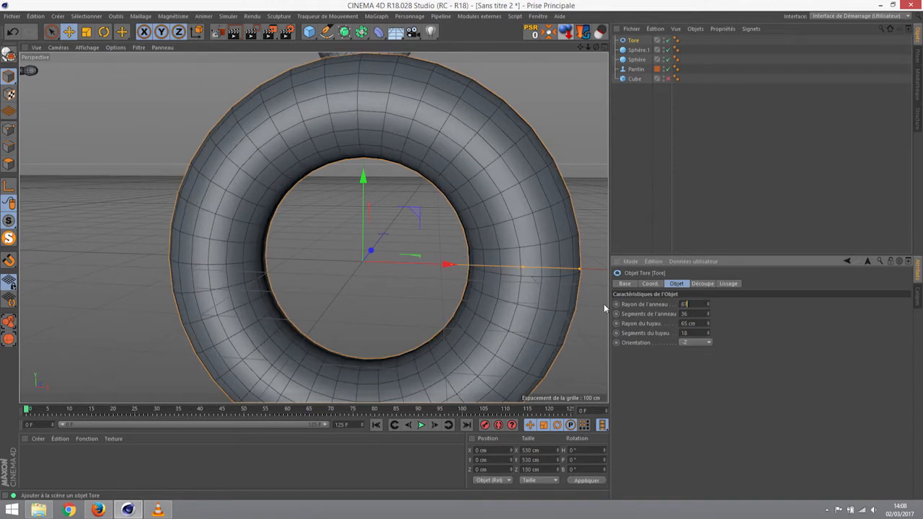
key(Return)
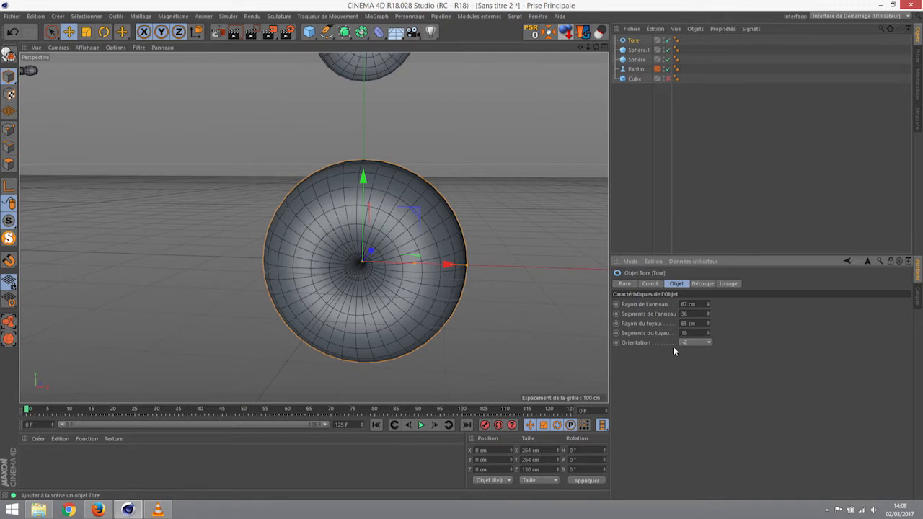
Step: Reduce the torus's tube radius to 6 cm and set its ring radius to 65 cm
drag(708, 324, 649, 324)
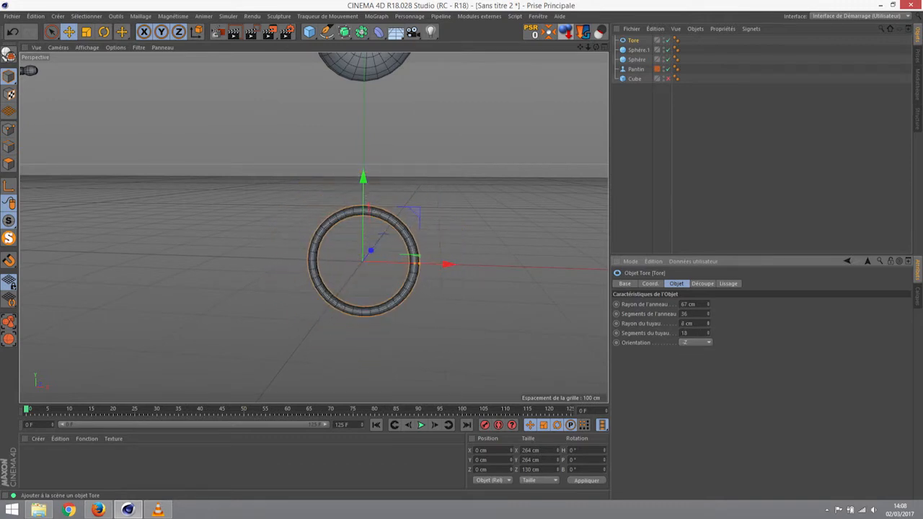
double_click(701, 303)
text(65)
key(Return)
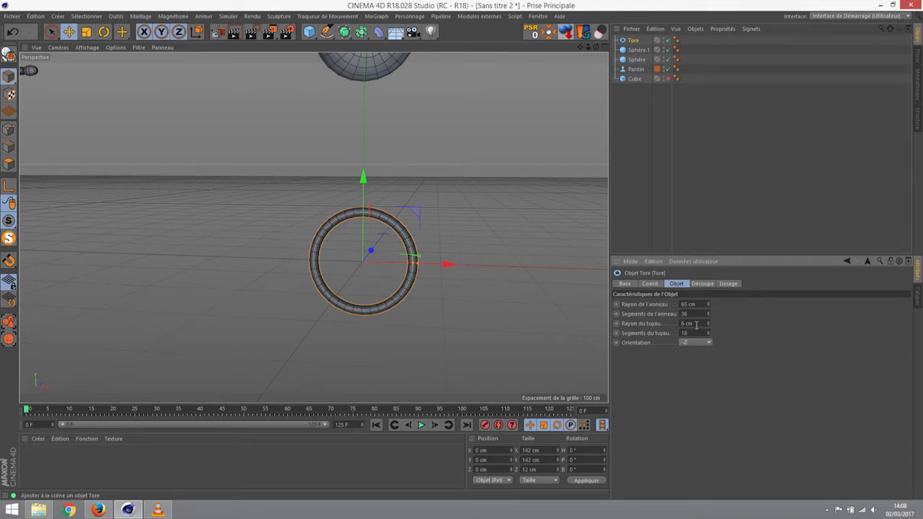
Step: Raise the torus to the hemispheres' height, 296.554 cm on Y, aligning it with snapping in the front view
alt+drag(561, 271, 351, 152)
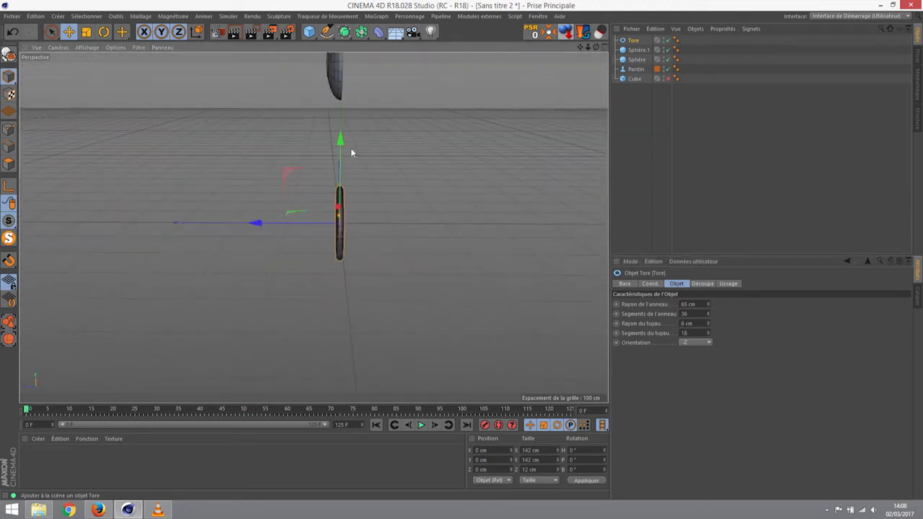
middle_click(411, 179)
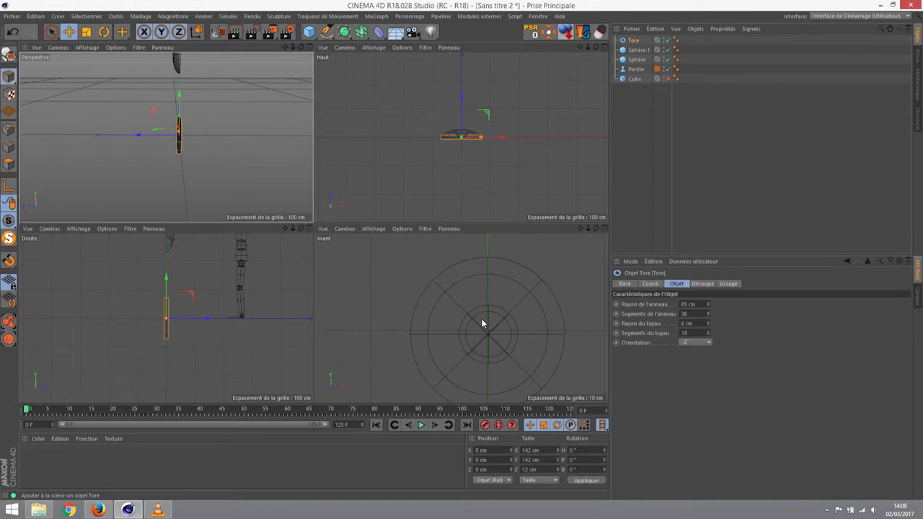
middle_click(482, 323)
scroll(386, 272, down, 5)
drag(380, 358, 378, 191)
click(8, 261)
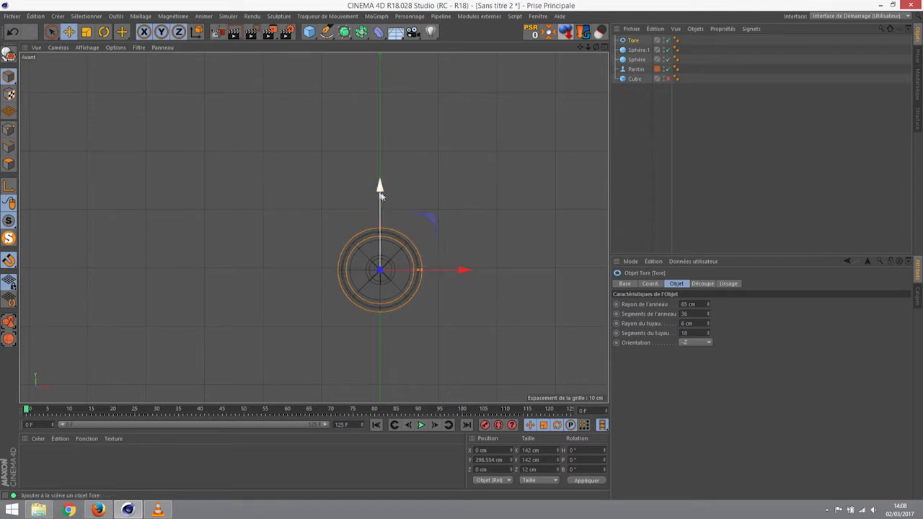
Step: Thin the torus's tube radius to 1 cm so it matches the large hemisphere's rim, and inspect the fit in perspective
scroll(387, 253, up, 5)
scroll(505, 318, up, 3)
drag(512, 311, 494, 310)
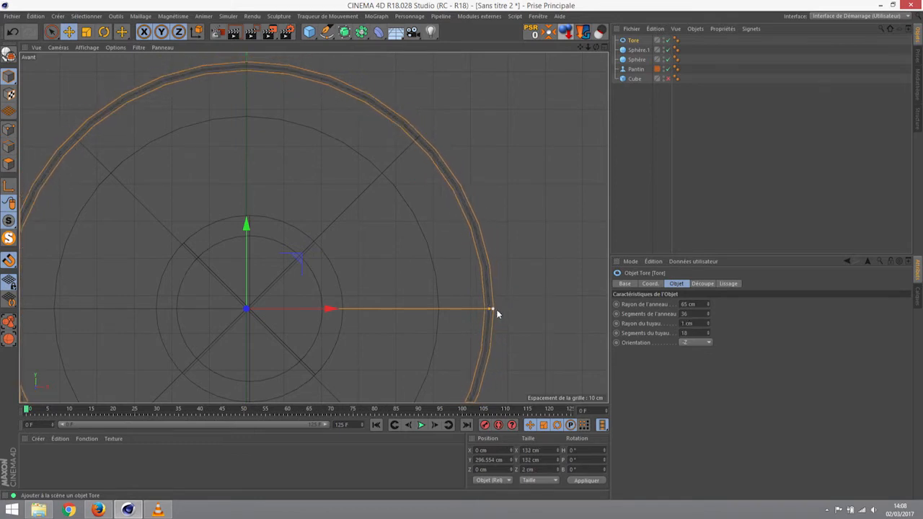
middle_click(251, 104)
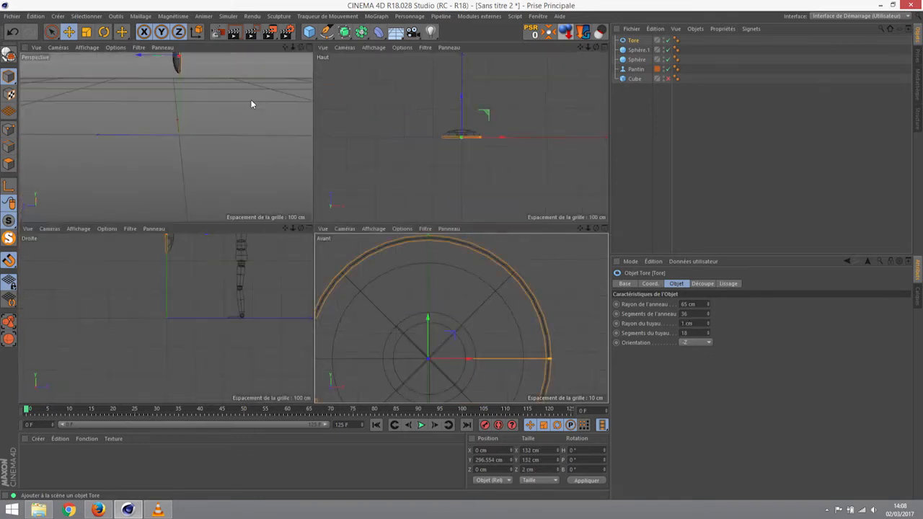
middle_click(203, 100)
scroll(351, 107, up, 6)
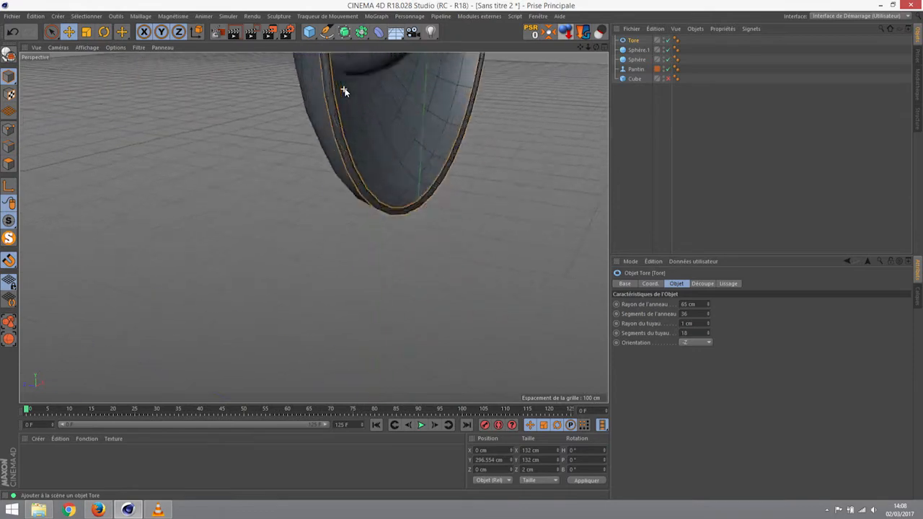
alt+drag(343, 91, 368, 247)
scroll(305, 165, up, 8)
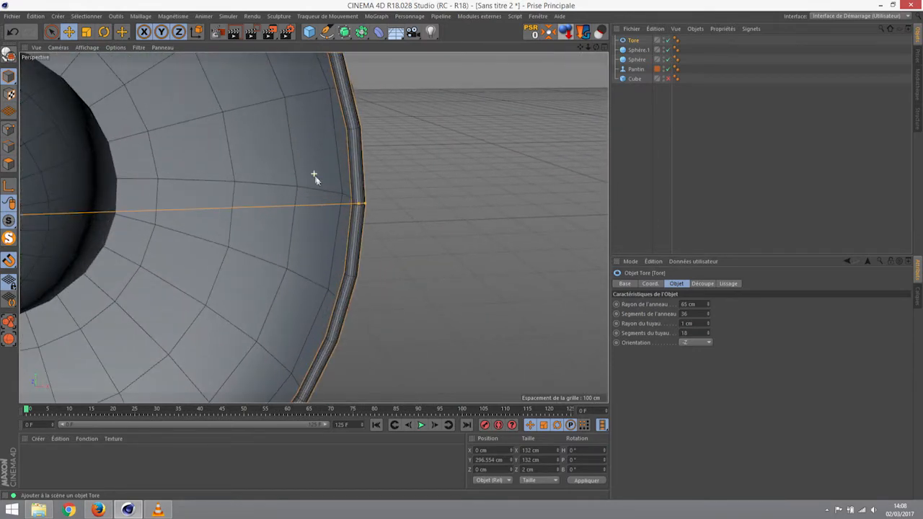
Step: Undo the first attempt at reshaping the torus and thicken its tube to a radius of about 2.125 cm
scroll(314, 175, up, 2)
drag(373, 215, 193, 160)
key(ctrl+z)
alt+drag(418, 232, 384, 215)
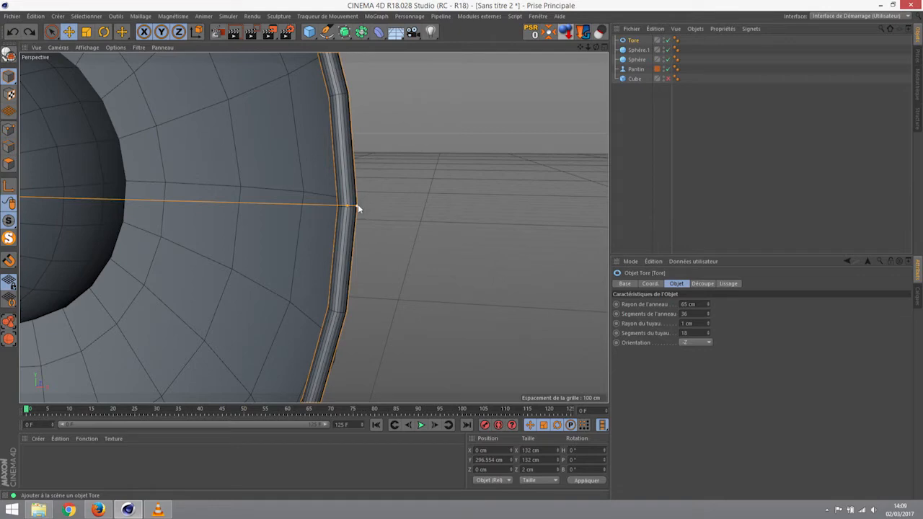
drag(357, 209, 419, 220)
alt+middle_drag(422, 241, 449, 244)
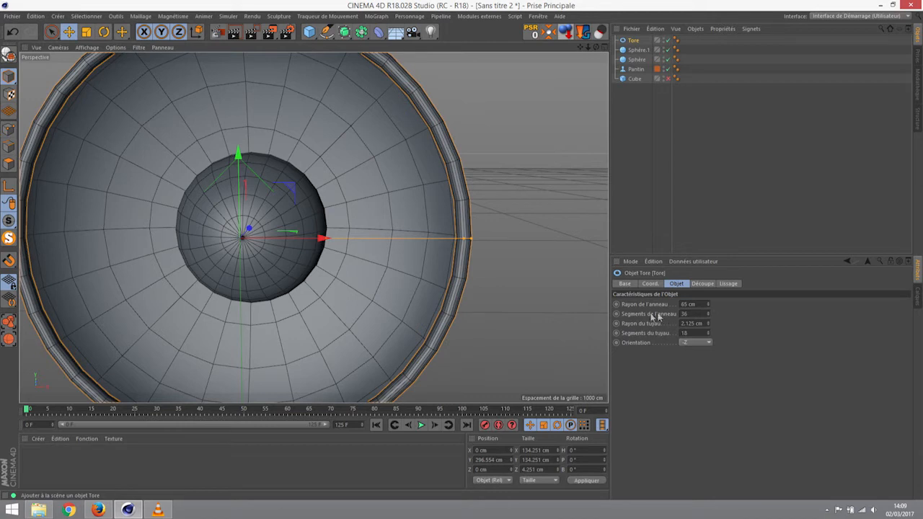
Step: Set the torus's ring segments to 80 to smooth its outline
click(697, 313)
text(13)
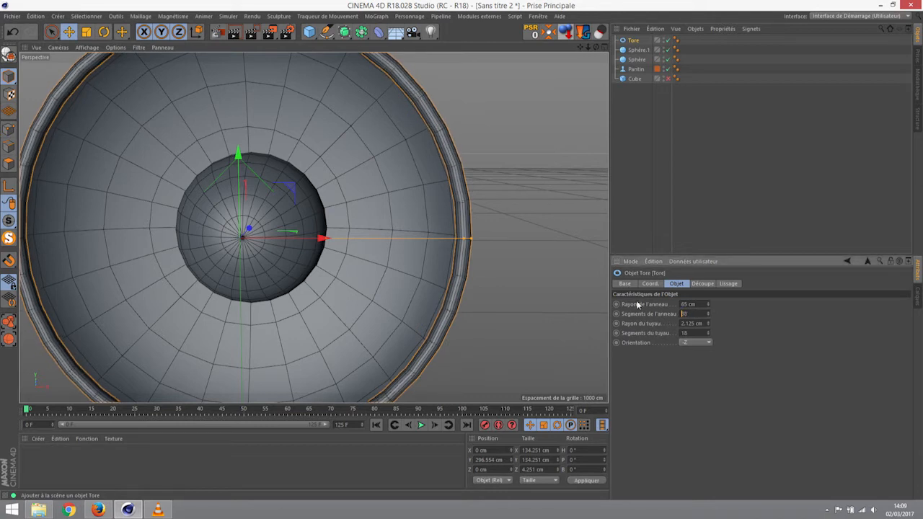
key(Return)
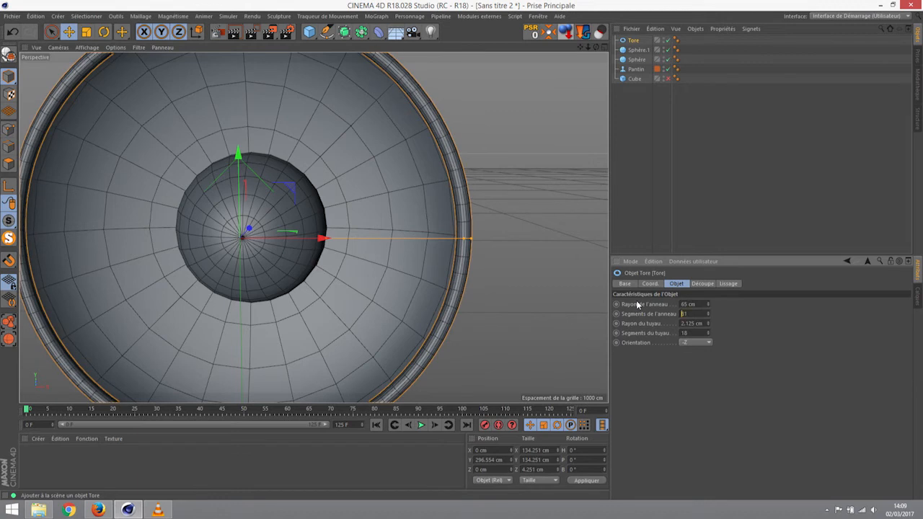
text(80)
Step: Reduce the torus's tube segments to 10, checking the tube's smoothness up close
scroll(461, 222, up, 10)
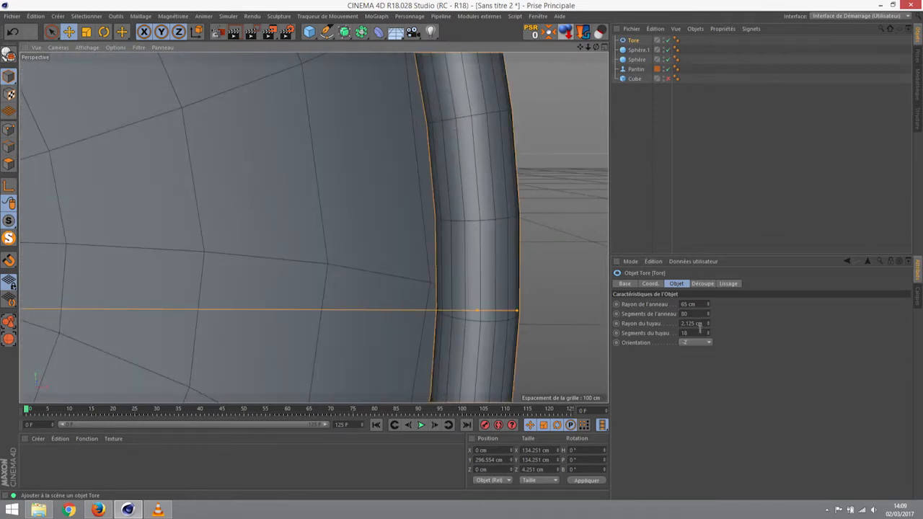
drag(697, 331, 645, 335)
key(Down)
key(Down)
key(Down)
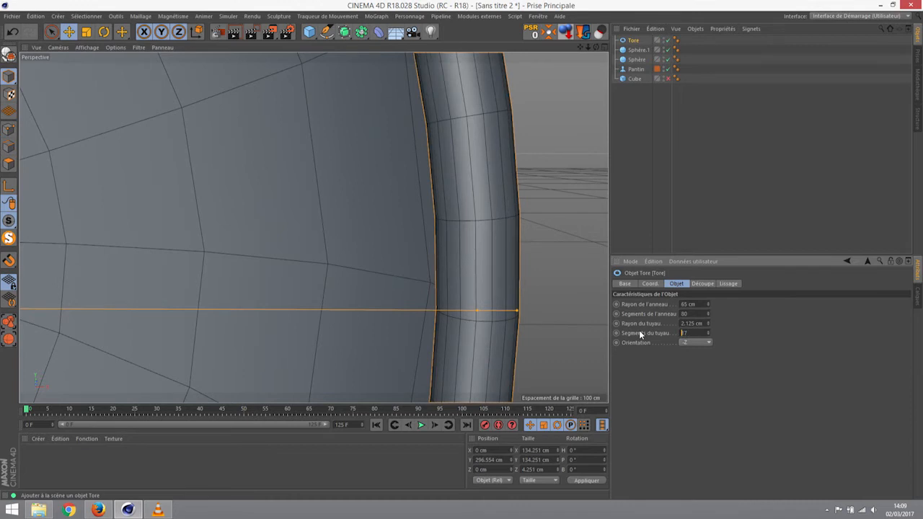
key(Down)
key(Down)
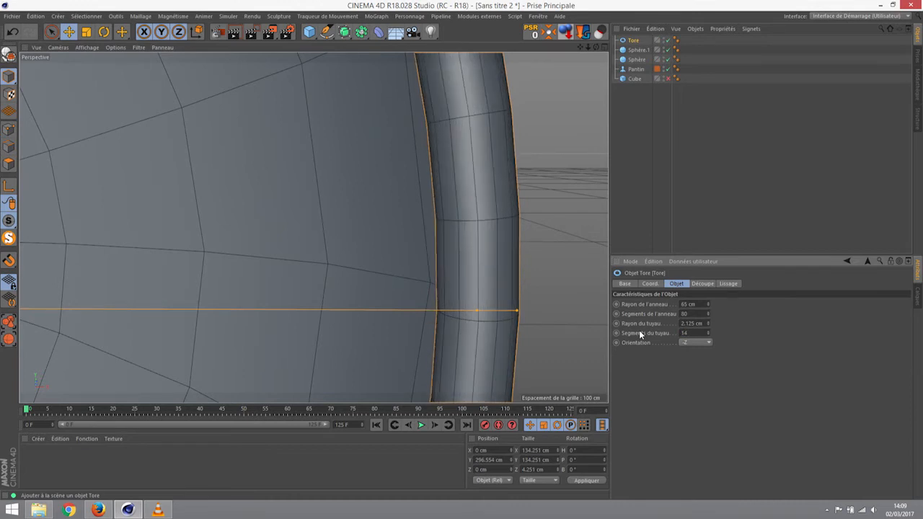
key(Down)
key(Down)
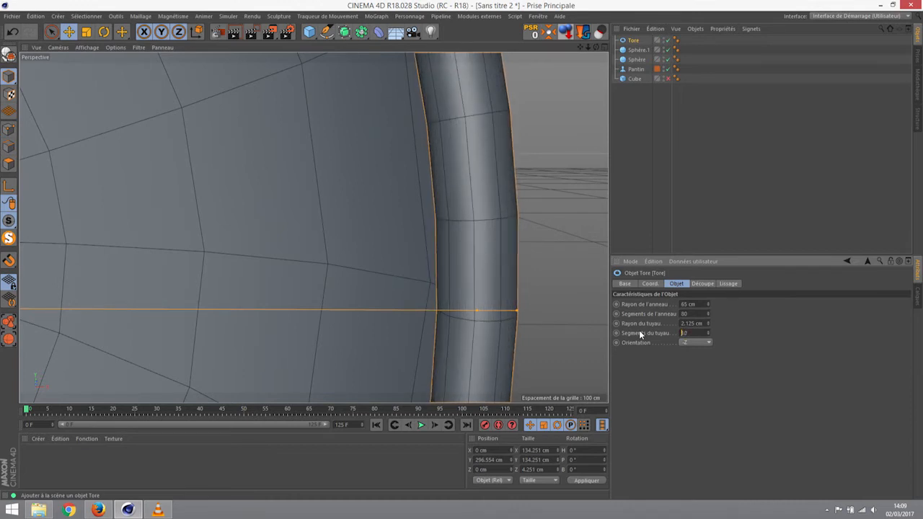
alt+drag(534, 289, 498, 261)
alt+right_drag(498, 262, 472, 259)
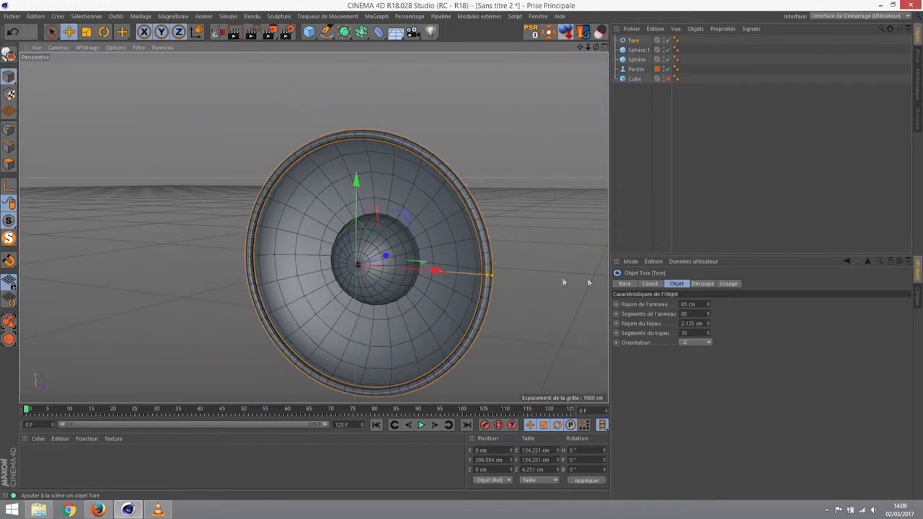
Step: Try 8 tube segments on the torus and restore the value to 10
click(694, 334)
text(8)
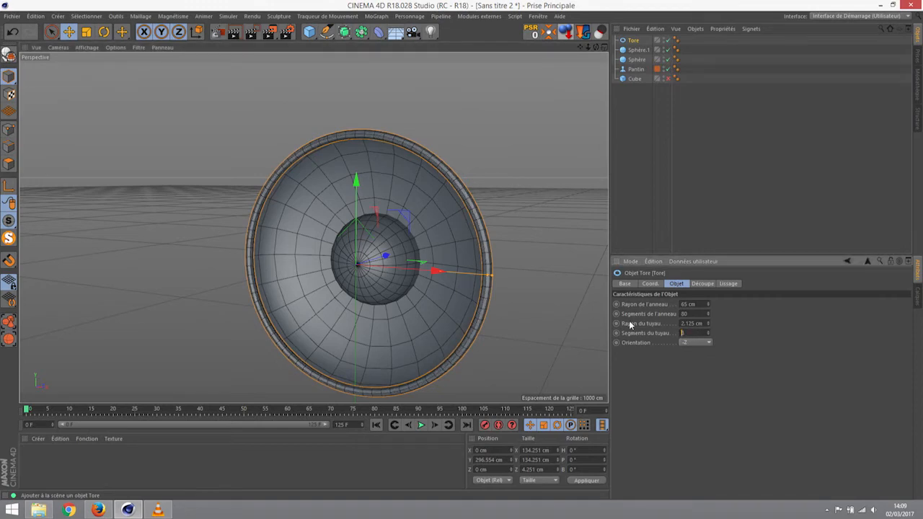
key(Up)
key(Up)
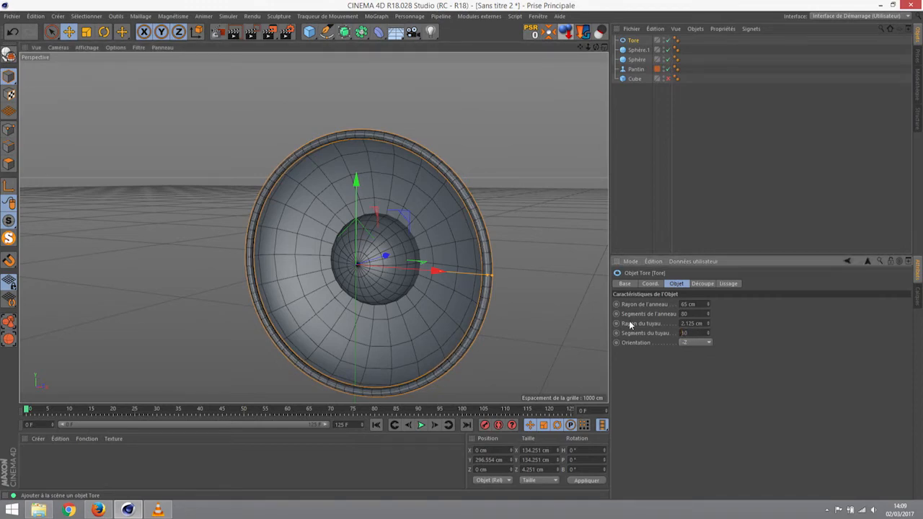
Step: Examine the torus's segmentation and its fit around the large hemisphere's rim, up close and from the front
scroll(515, 258, up, 5)
alt+drag(403, 236, 540, 244)
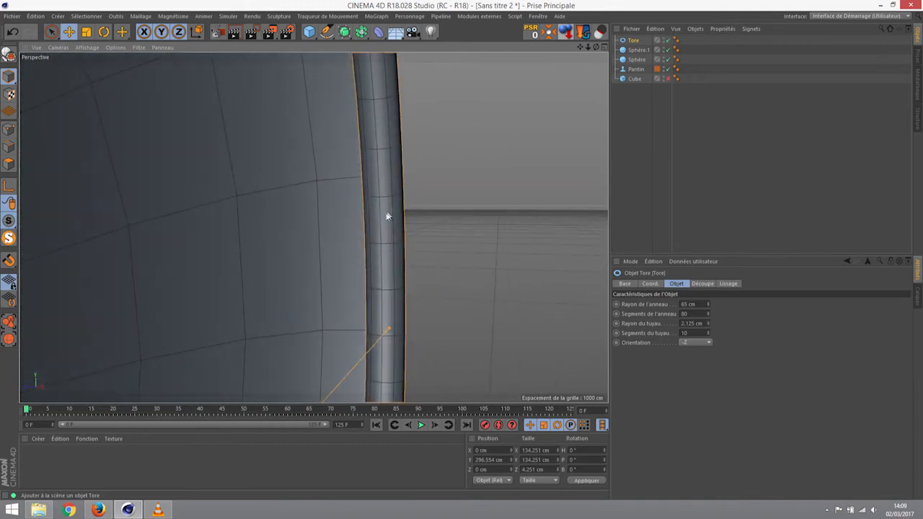
scroll(387, 217, down, 3)
drag(689, 313, 665, 313)
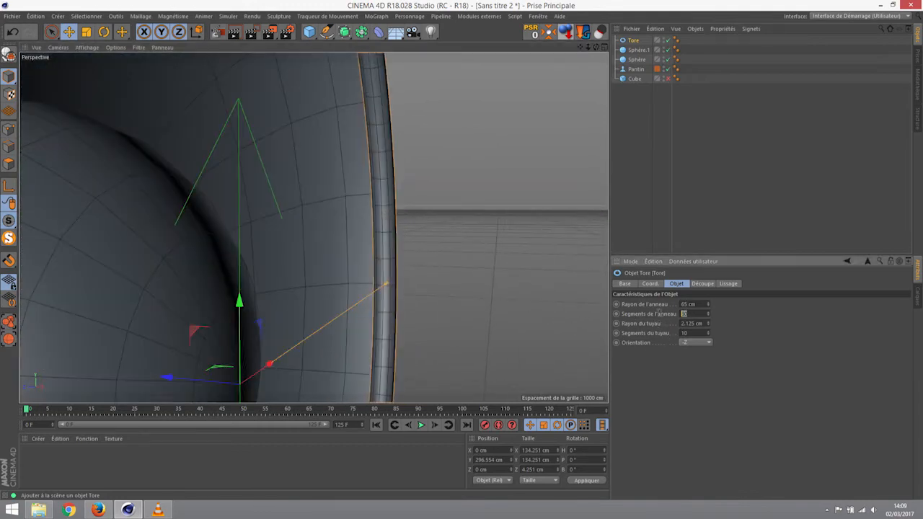
alt+drag(490, 285, 312, 192)
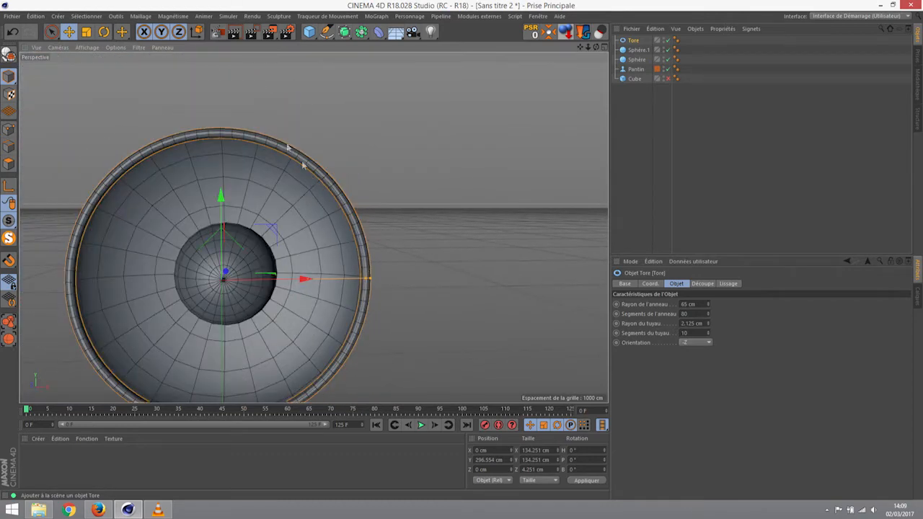
alt+middle_drag(239, 270, 323, 233)
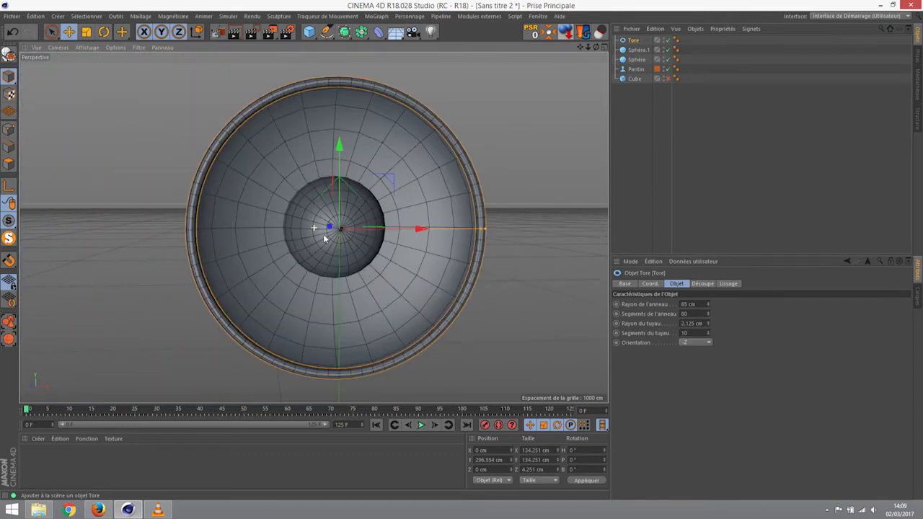
scroll(393, 271, up, 2)
scroll(394, 272, down, 1)
scroll(394, 272, up, 3)
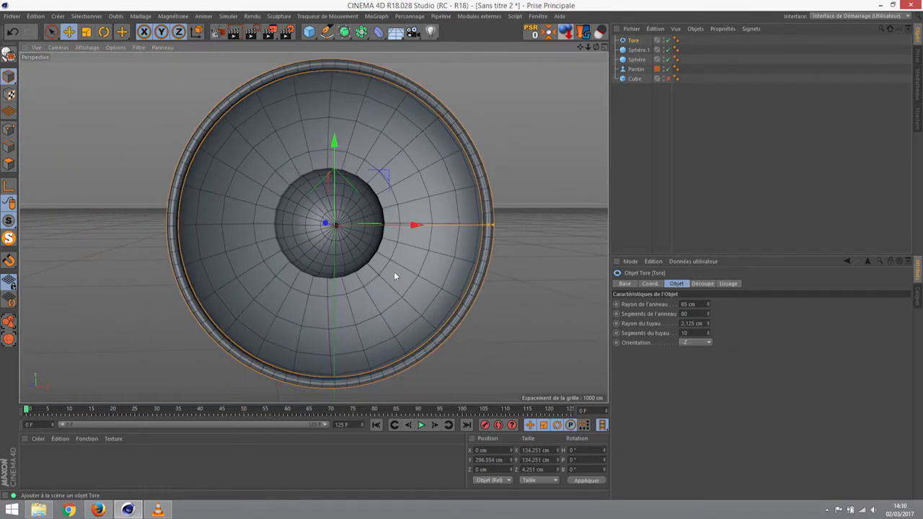
Step: Move the torus along Z to about 1.591 cm to seat it on the large hemisphere's rim, checking from several angles
alt+drag(397, 274, 495, 286)
mouse_move(377, 232)
mouse_down()
mouse_move(371, 275)
mouse_move(167, 257)
mouse_move(173, 253)
mouse_up()
alt+drag(371, 259, 499, 268)
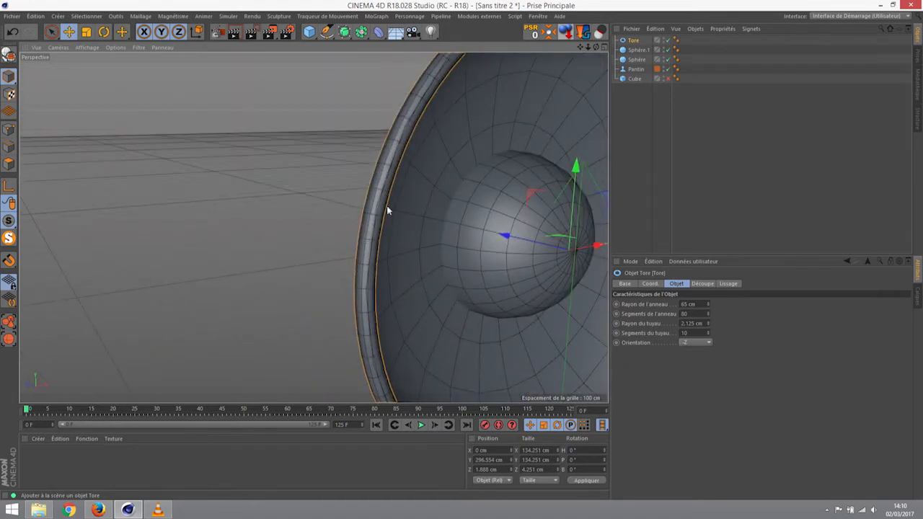
scroll(387, 210, up, 5)
alt+drag(343, 216, 400, 221)
drag(337, 199, 341, 200)
alt+drag(384, 241, 171, 227)
scroll(171, 227, down, 5)
alt+drag(282, 245, 231, 261)
alt+middle_drag(278, 268, 401, 243)
alt+drag(409, 245, 427, 251)
alt+middle_drag(426, 251, 387, 291)
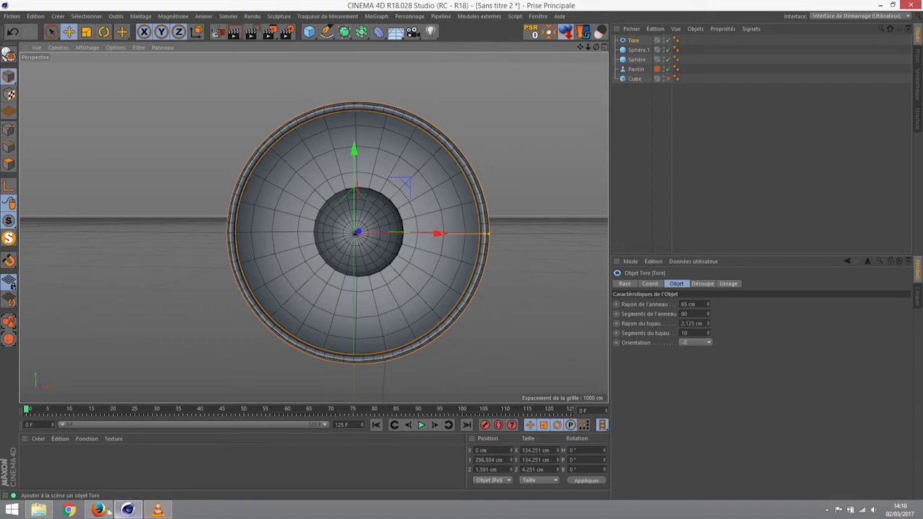
Step: Switch to VLC to examine the speaker driver rings in Final.mp4 and return to the Cinema 4D model
click(158, 510)
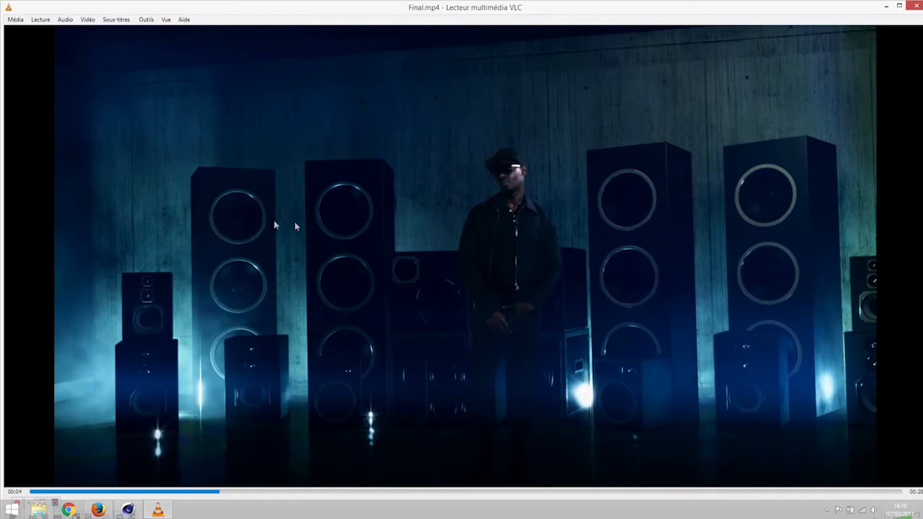
click(163, 509)
scroll(451, 215, down, 2)
scroll(451, 215, down, 1)
alt+middle_drag(452, 242, 436, 264)
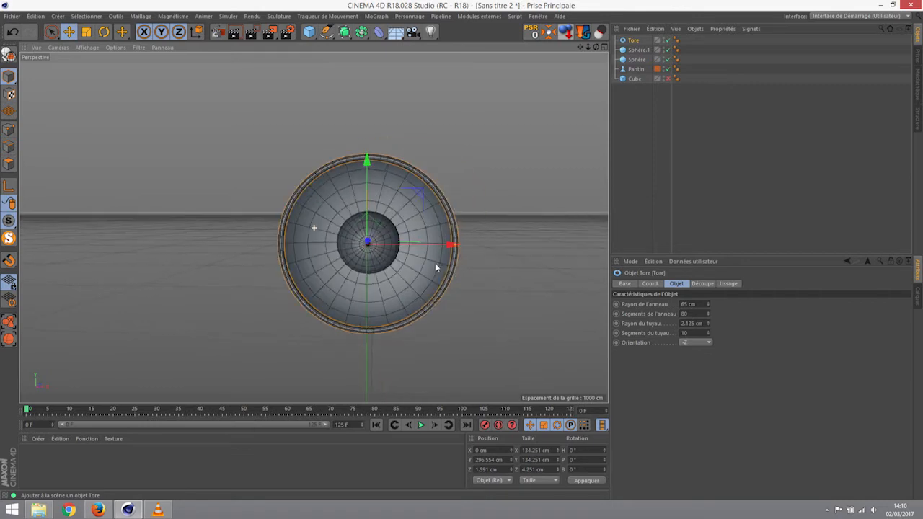
Step: Add a Circle spline with the ring option in the front view and raise it to the driver's centre at 296.554 cm on Y
middle_click(352, 65)
middle_click(423, 305)
scroll(351, 259, down, 4)
alt+middle_drag(352, 264, 375, 154)
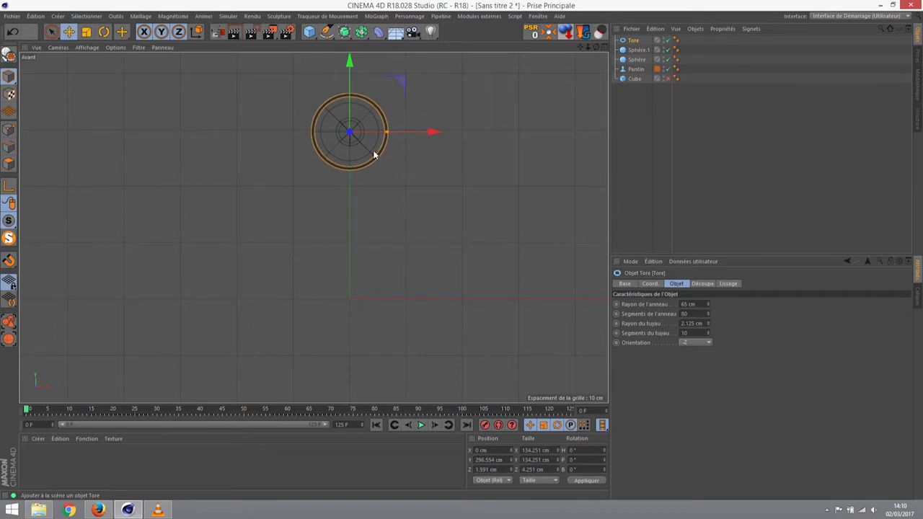
click(327, 32)
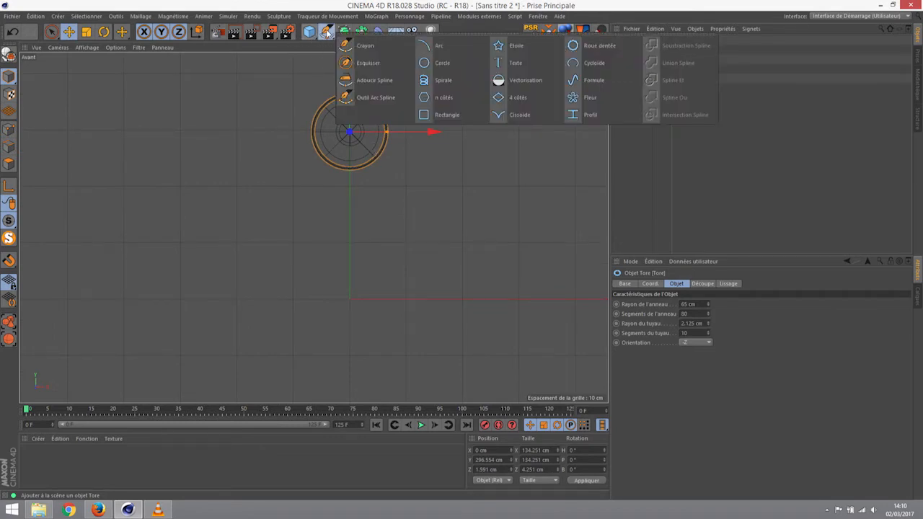
click(442, 64)
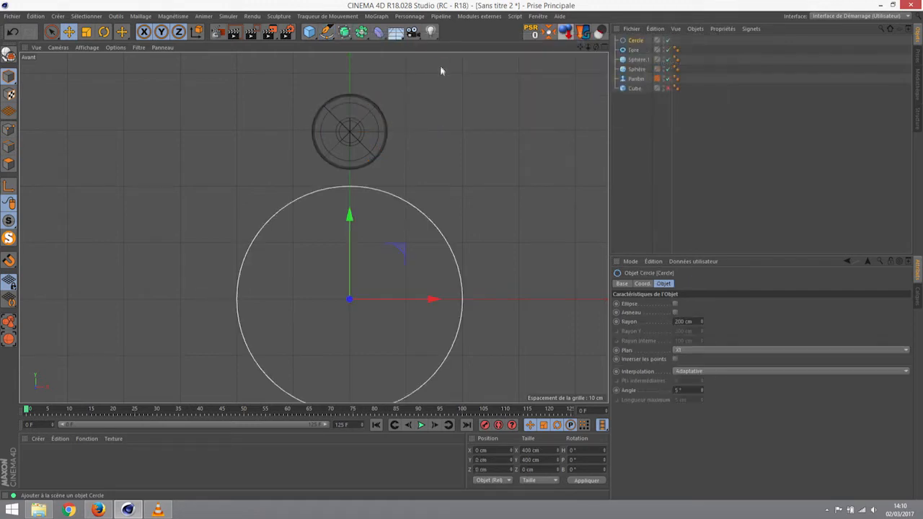
click(675, 313)
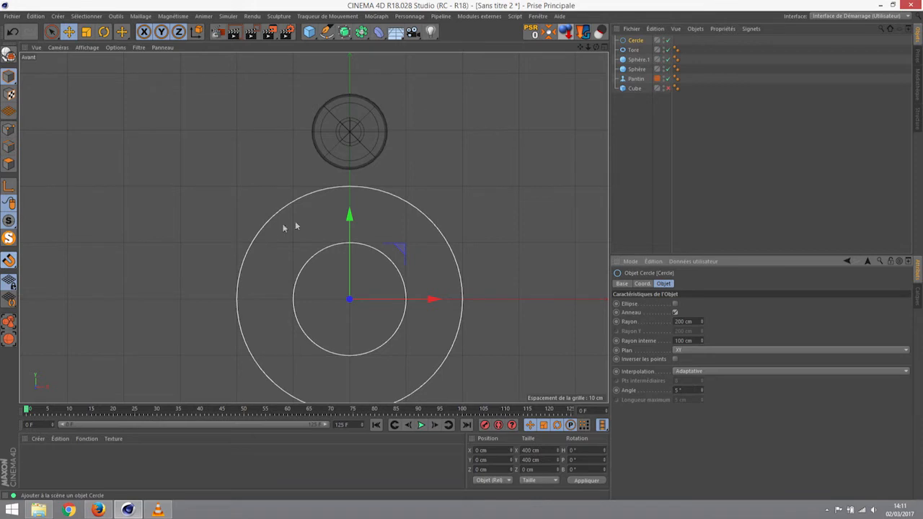
drag(345, 226, 349, 59)
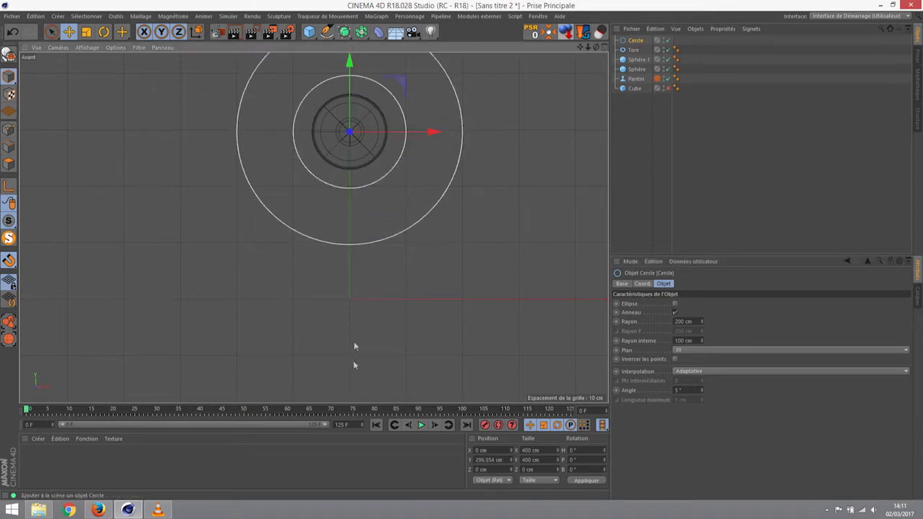
Step: Set the ring spline's inner radius to 66 cm and its outer radius to 73 cm to surround the torus
scroll(383, 162, up, 5)
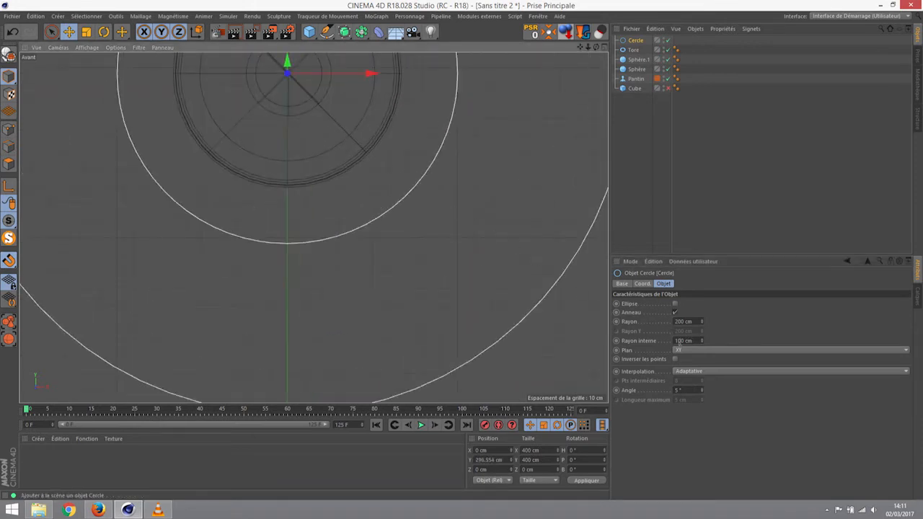
drag(701, 342, 701, 369)
drag(702, 328, 702, 420)
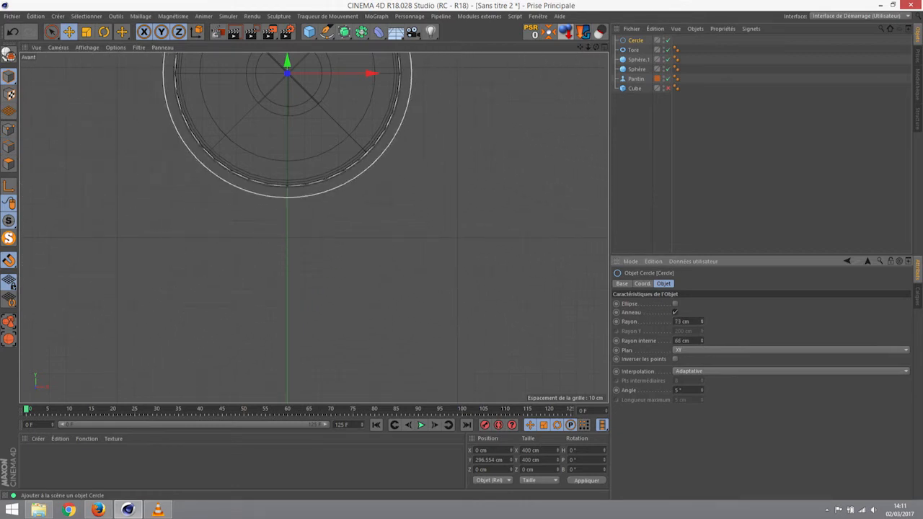
alt+drag(354, 160, 400, 158)
key(ctrl+shift+z)
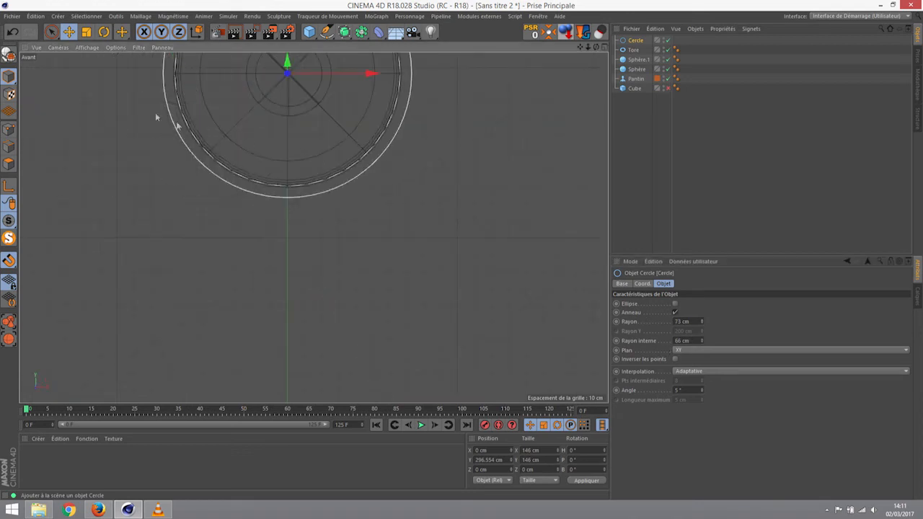
Step: Refine the ring spline's inner radius to 66.8 cm against the torus's outer edge in the perspective view
middle_click(192, 121)
middle_click(237, 144)
mouse_move(313, 223)
alt+mouse_down()
mouse_move(480, 198)
mouse_move(391, 208)
mouse_move(305, 202)
mouse_move(294, 219)
mouse_move(421, 223)
mouse_move(316, 221)
alt+mouse_up()
scroll(295, 228, up, 8)
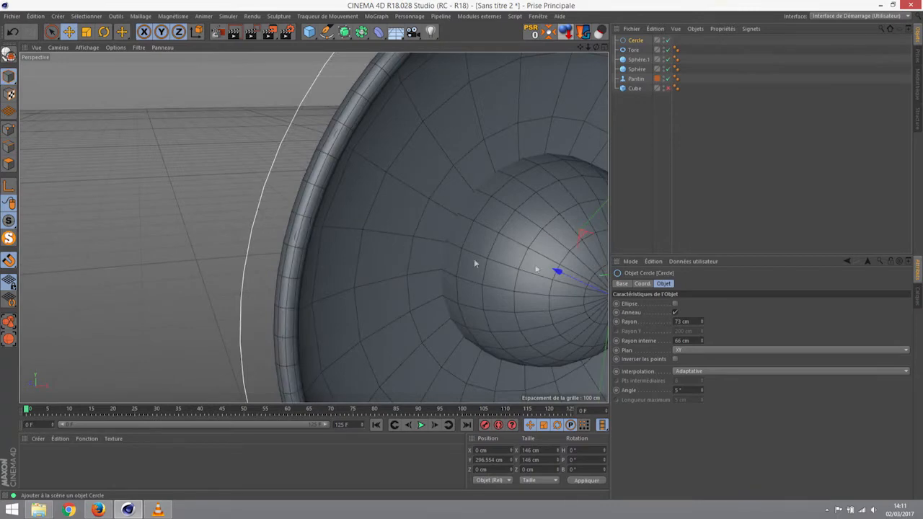
alt+drag(566, 280, 364, 206)
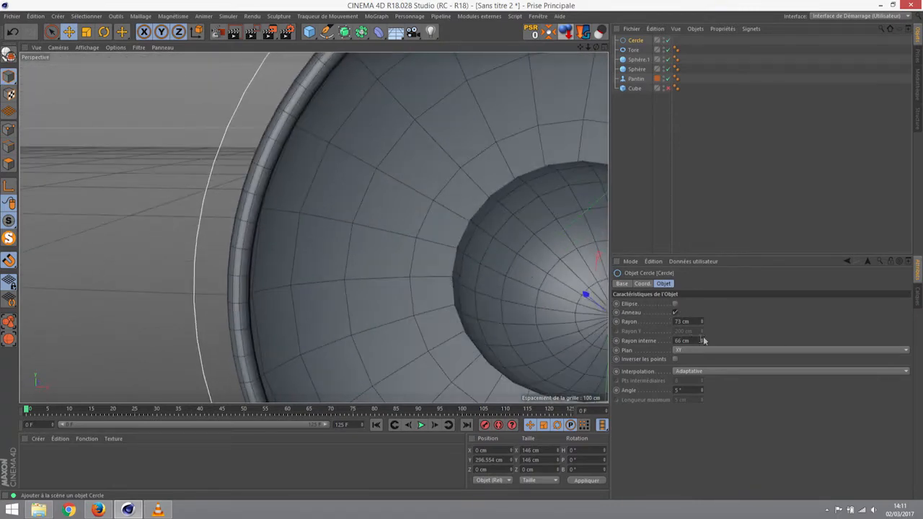
click(701, 341)
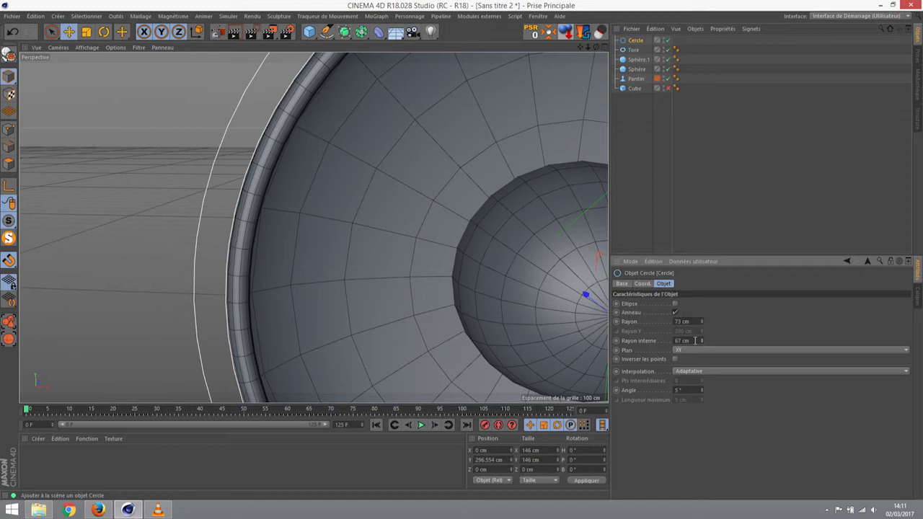
click(696, 340)
text(66.8)
key(Return)
Step: Move the ring spline along Z to about 1.559 cm beside the torus, undoing the extra shift
alt+drag(285, 108, 348, 198)
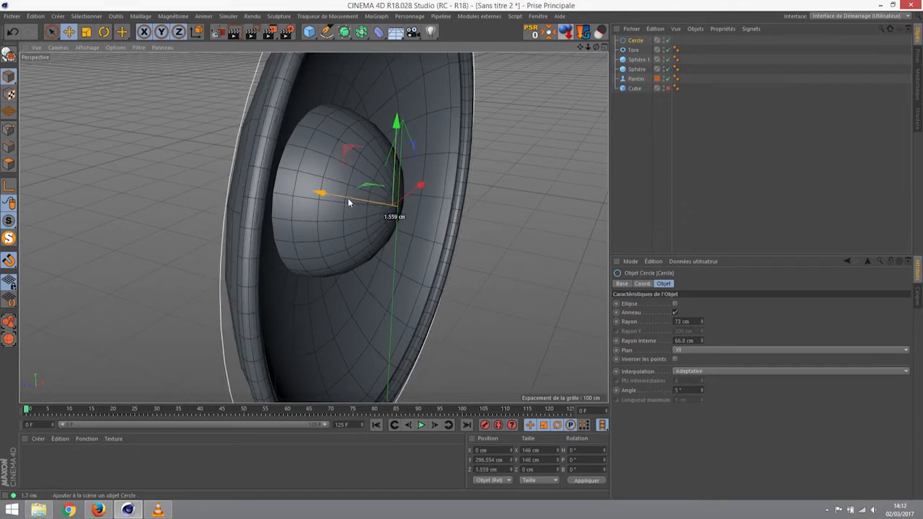
drag(323, 194, 241, 200)
scroll(242, 200, down, 5)
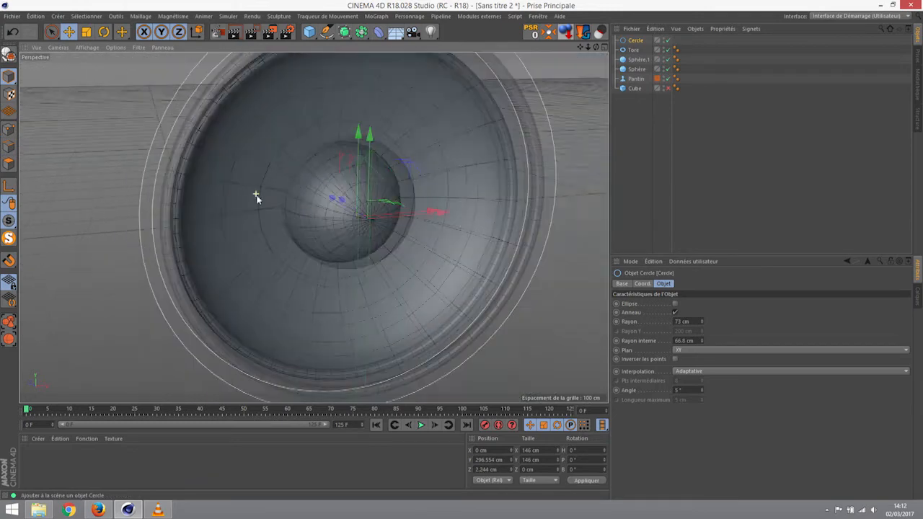
key(ctrl+z)
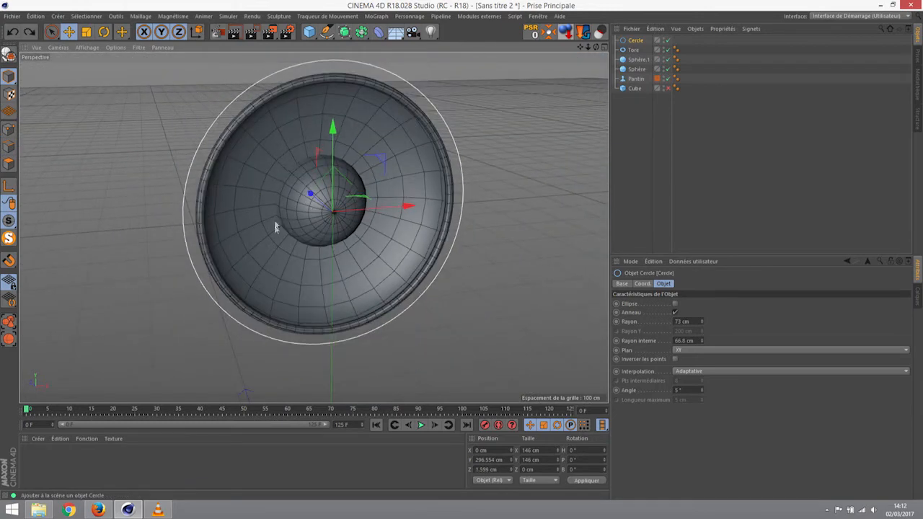
alt+drag(274, 229, 326, 216)
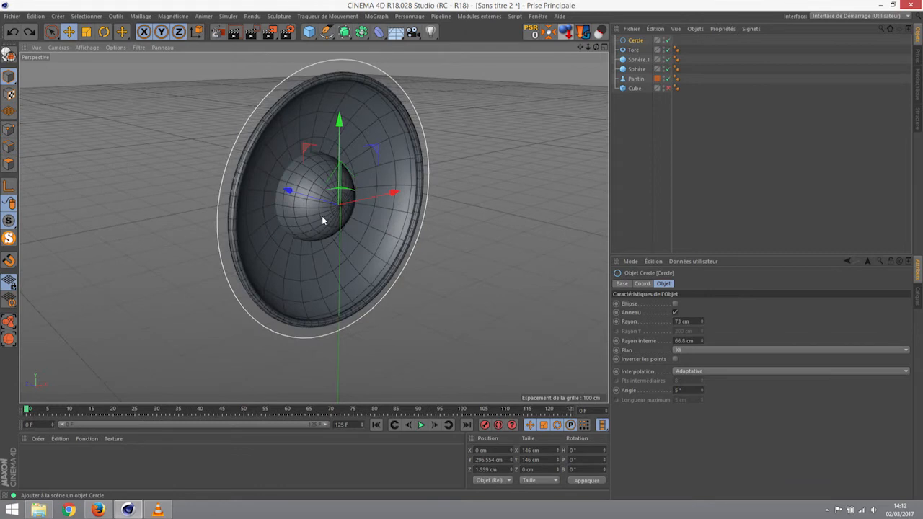
Step: Add an Extrude generator as the parent of the ring spline and set its Z movement to 3 cm
click(636, 41)
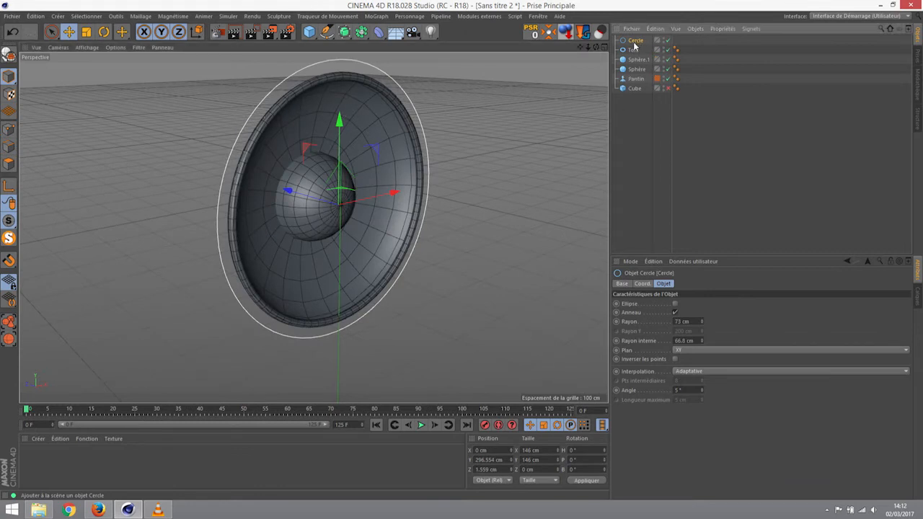
click(345, 32)
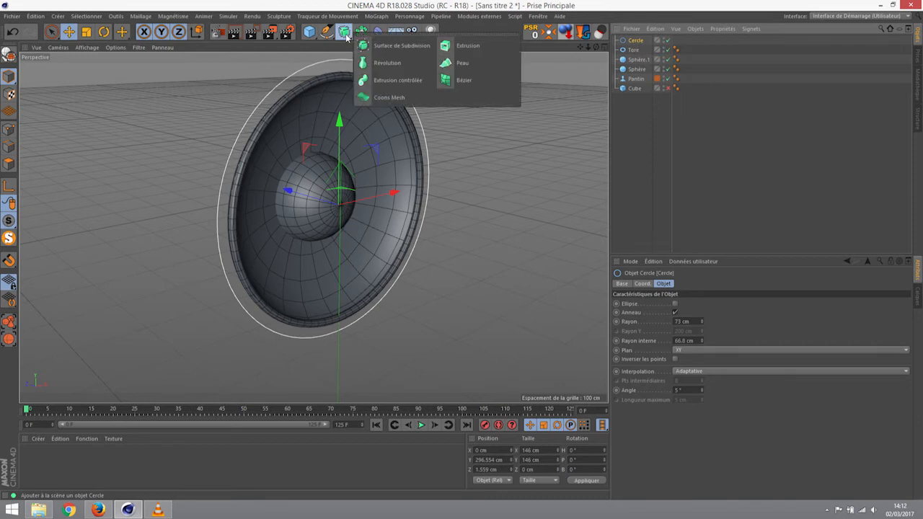
alt+click(468, 45)
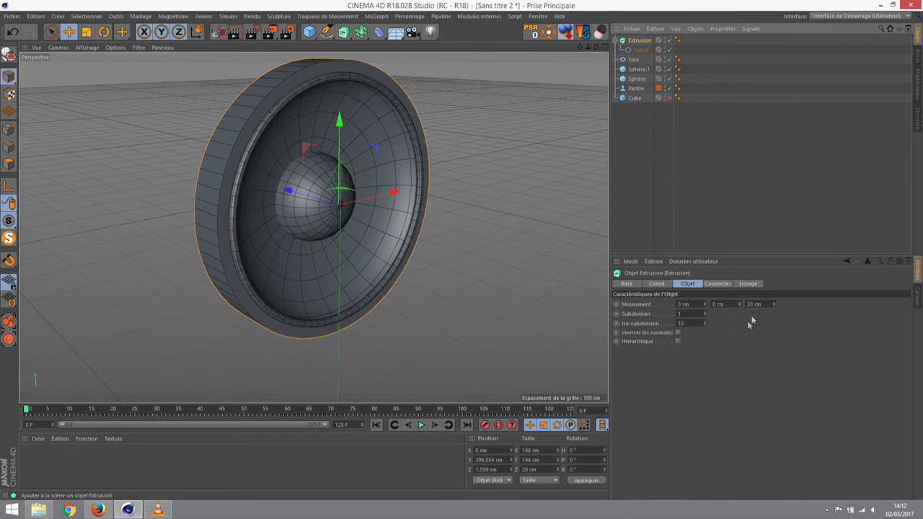
mouse_move(235, 186)
alt+mouse_down()
mouse_move(261, 195)
mouse_move(415, 184)
mouse_move(483, 190)
mouse_move(286, 201)
alt+mouse_up()
drag(774, 305, 775, 308)
alt+drag(313, 227, 393, 181)
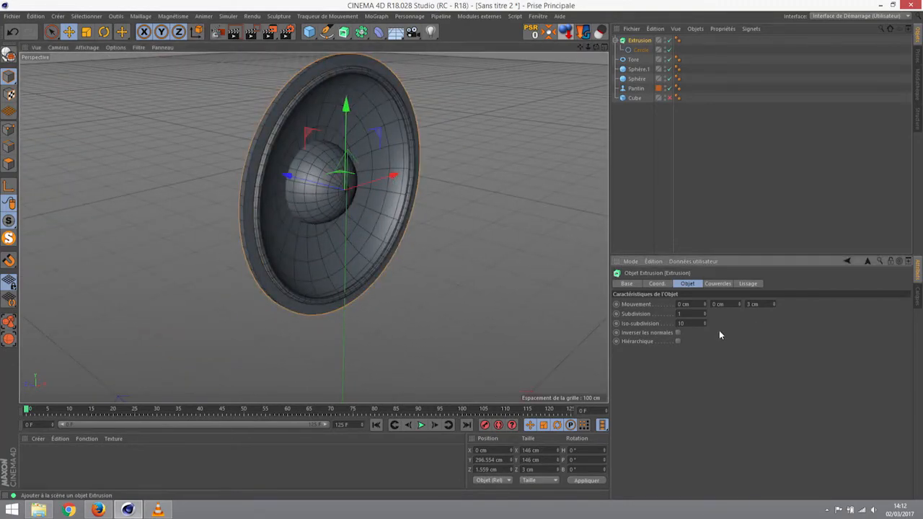
Step: Set the ring extrusion's start cap to cap and bevel (Couvercle et biseau) and its end cap to none (Sans)
click(718, 284)
click(735, 303)
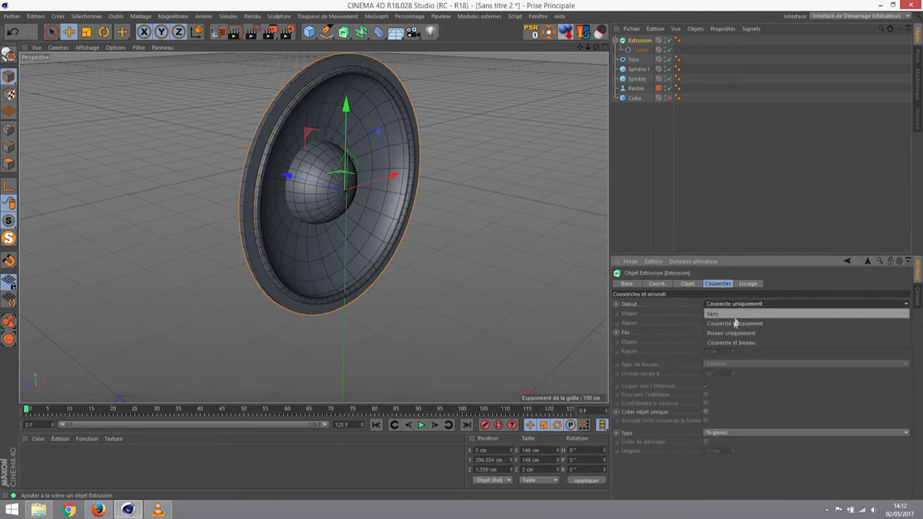
click(722, 344)
alt+drag(424, 251, 426, 199)
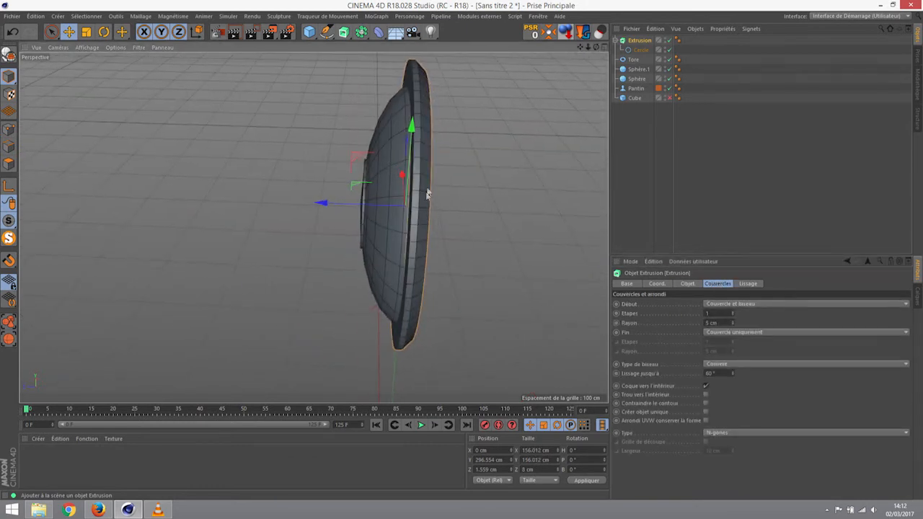
alt+drag(505, 322, 505, 220)
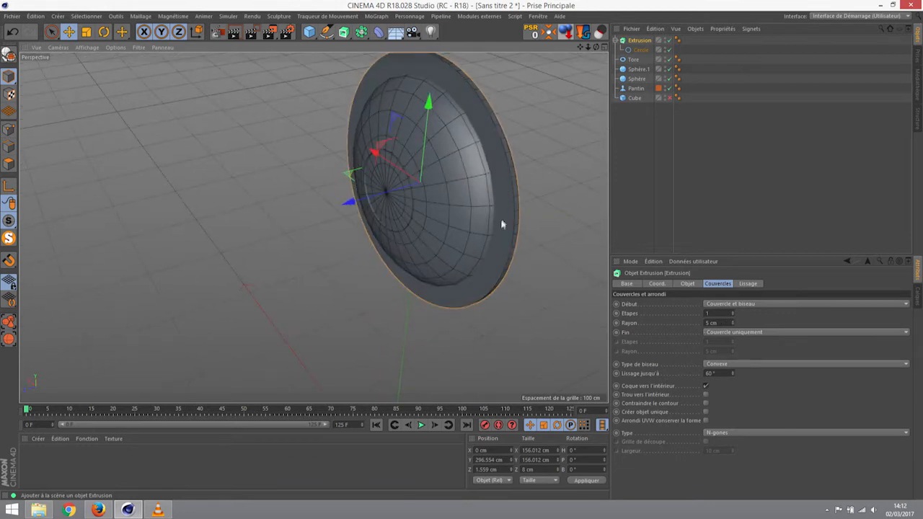
click(798, 334)
click(759, 343)
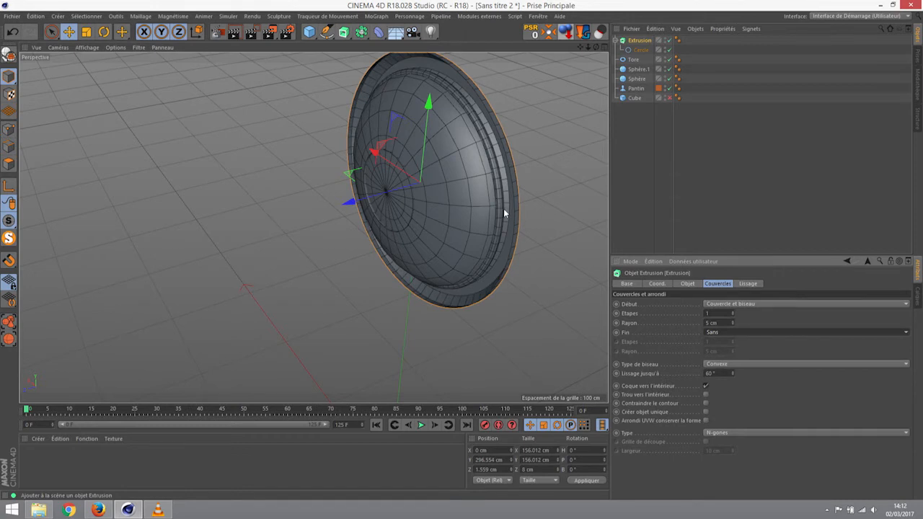
alt+drag(503, 208, 424, 213)
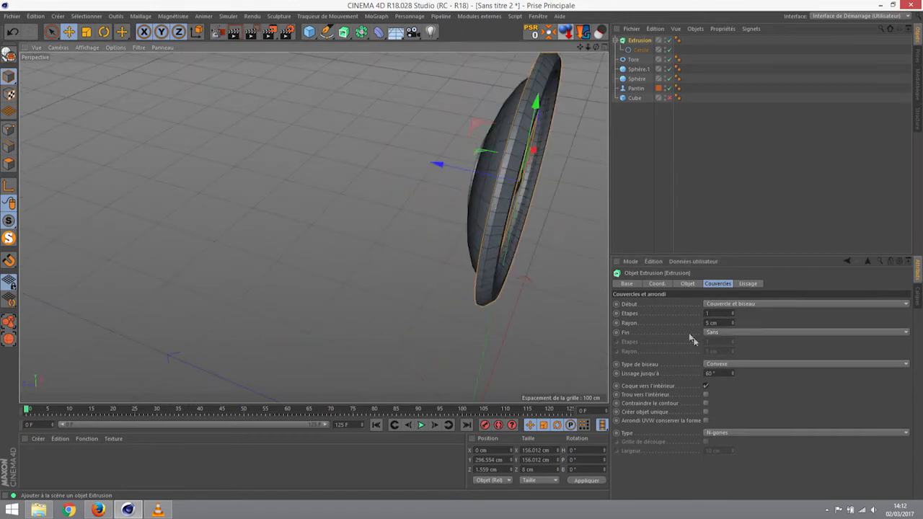
alt+drag(586, 260, 412, 201)
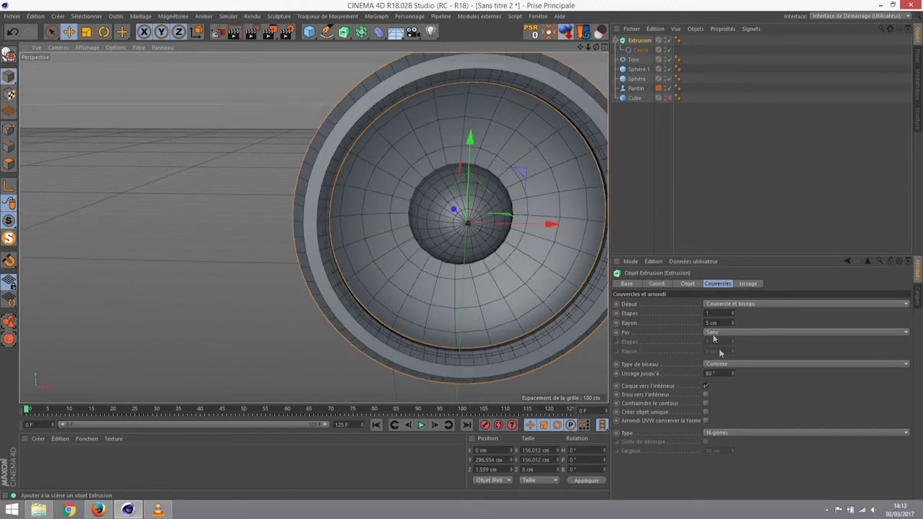
Step: Set the ring extrusion's start bevel to a 1 cm radius with 3 steps
click(732, 311)
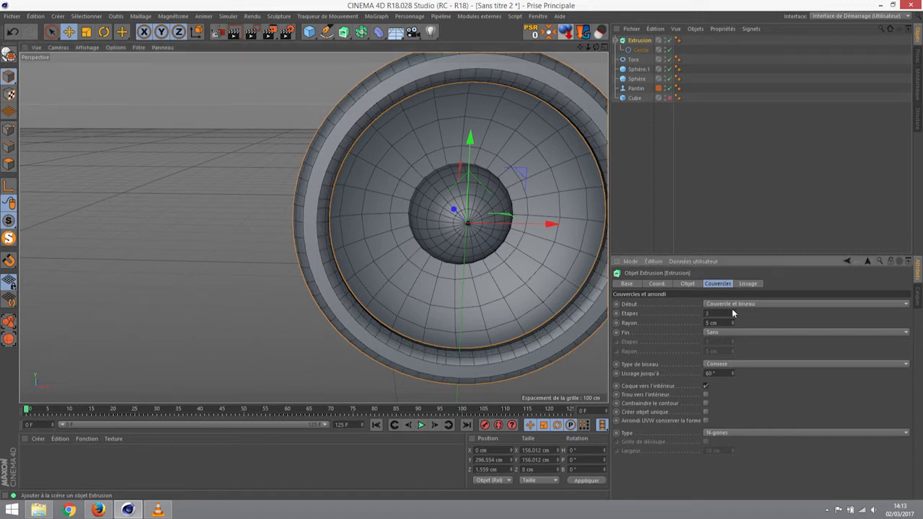
click(733, 325)
click(733, 325)
click(733, 325)
click(733, 324)
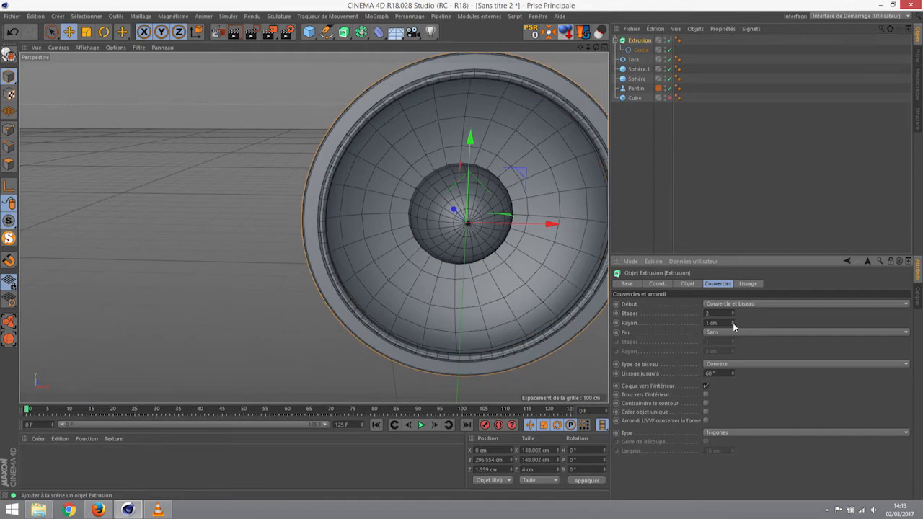
alt+drag(402, 189, 400, 167)
alt+right_drag(322, 185, 461, 180)
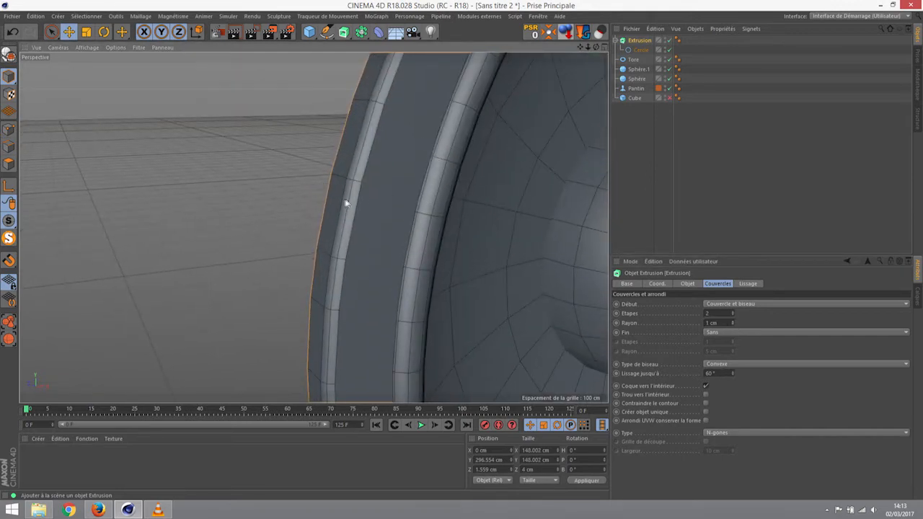
click(732, 311)
alt+drag(380, 161, 498, 173)
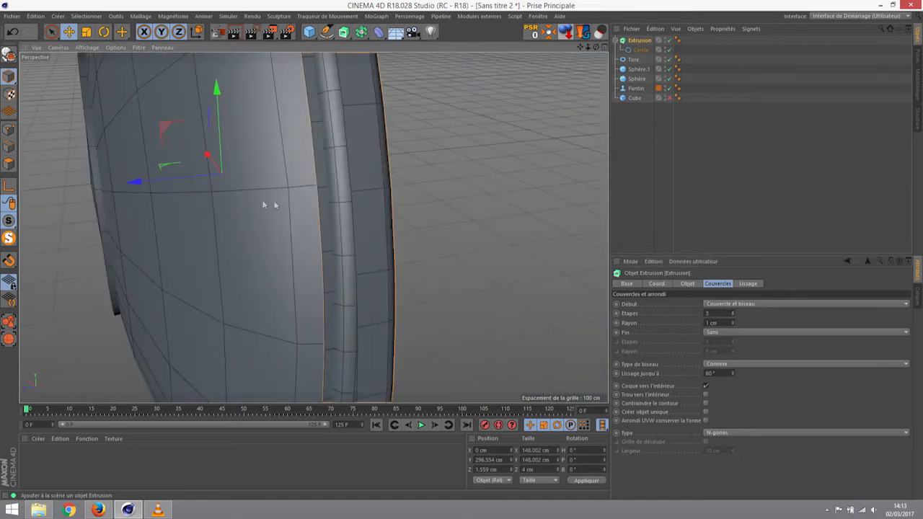
alt+drag(346, 207, 415, 243)
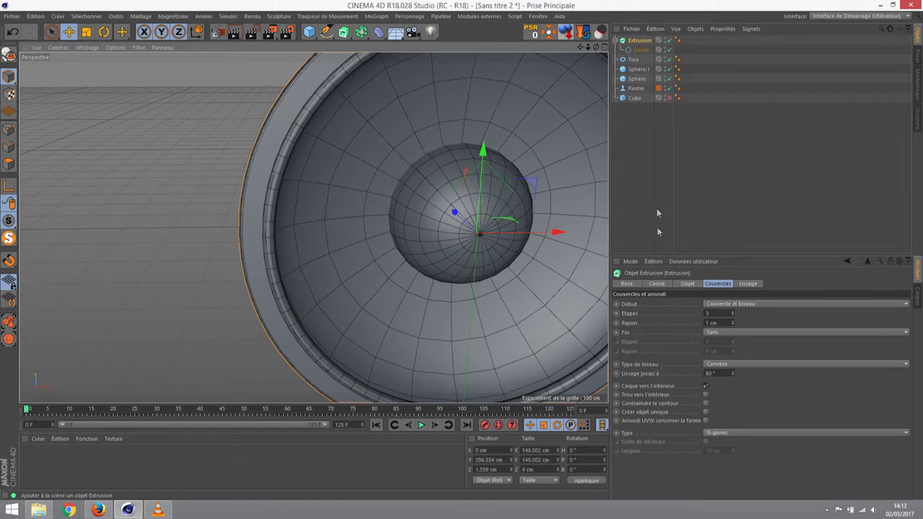
Step: Widen the ring spline to an outer radius of 75 cm and an inner radius of 70 cm
click(640, 50)
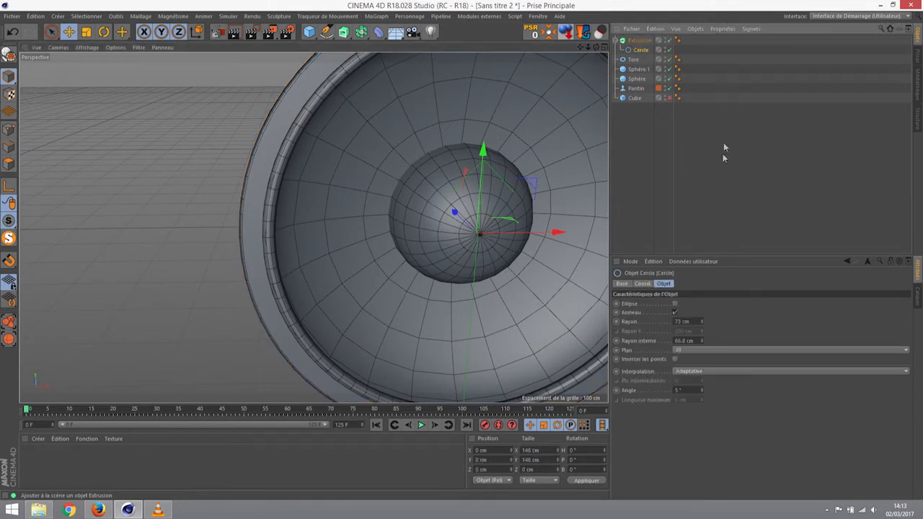
click(702, 320)
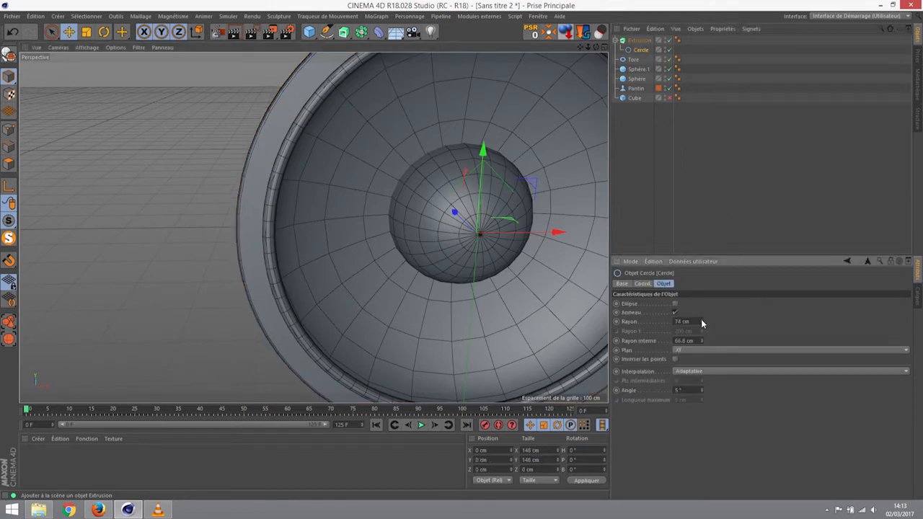
click(702, 339)
alt+drag(369, 158, 376, 132)
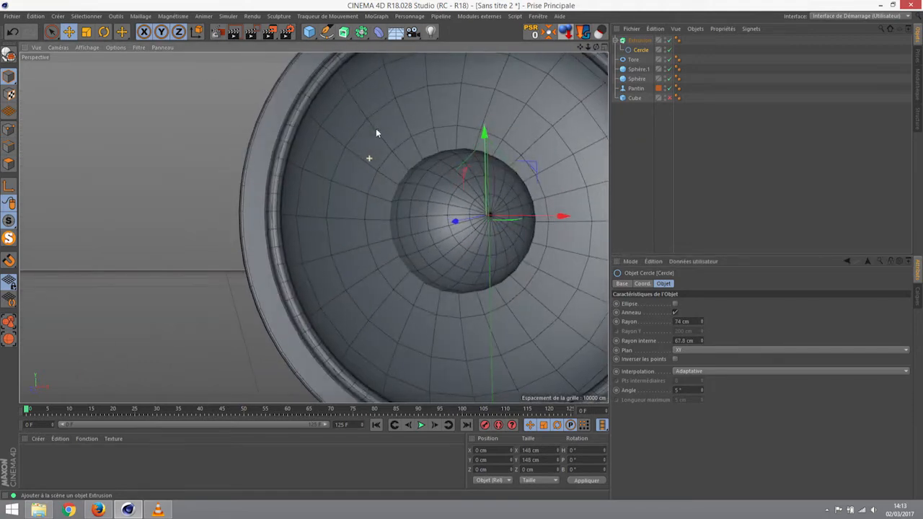
click(703, 339)
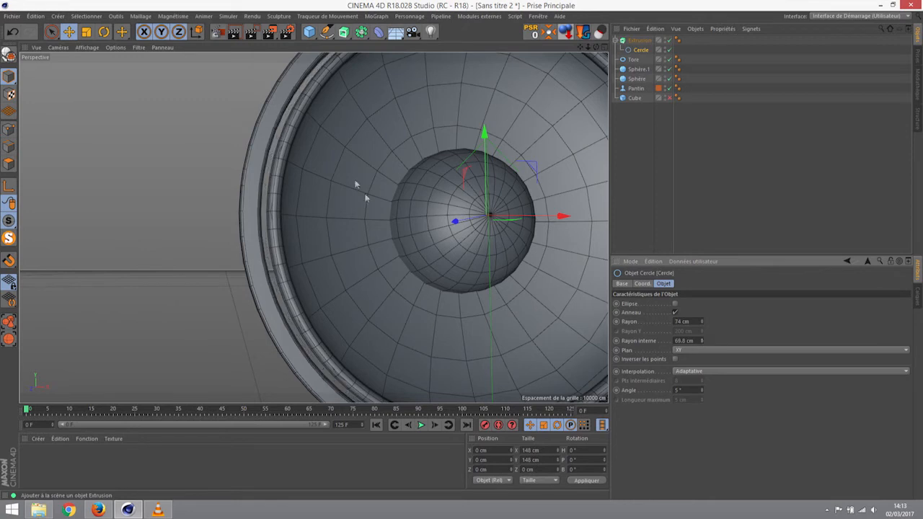
drag(698, 340, 629, 340)
text(70)
key(Return)
drag(696, 321, 553, 297)
text(75)
key(Return)
Step: Move the ring extrusion along Z to about -1.604 cm, clear of the torus, and check the gap from the front
alt+right_drag(254, 222, 392, 241)
alt+drag(313, 228, 388, 217)
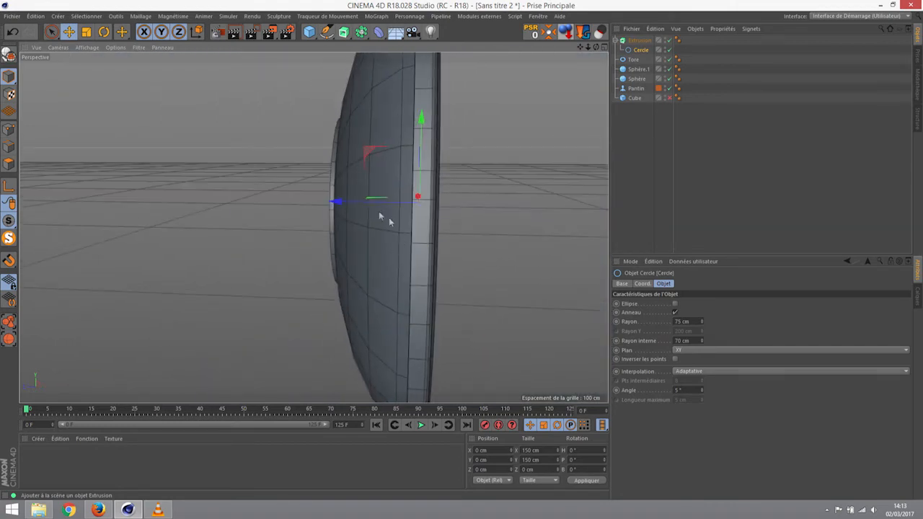
click(640, 41)
drag(346, 203, 363, 206)
alt+drag(485, 237, 409, 239)
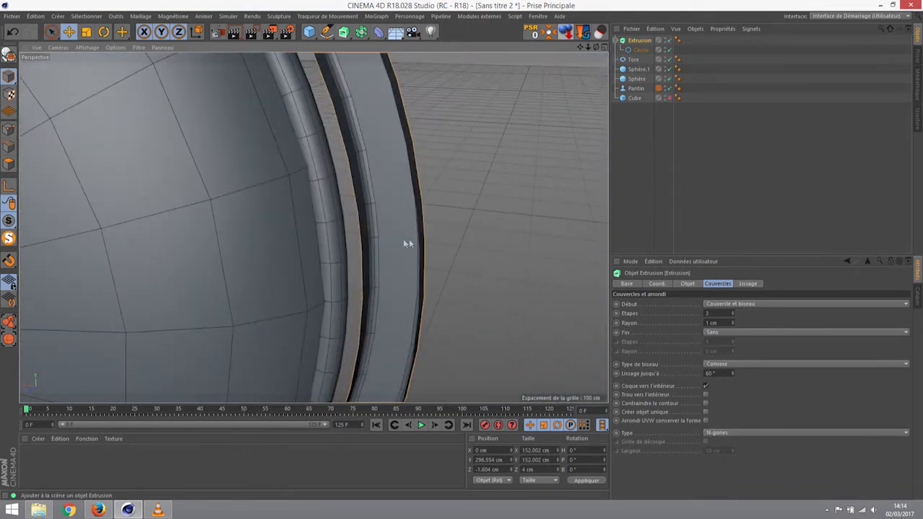
alt+drag(368, 226, 290, 235)
scroll(291, 231, down, 6)
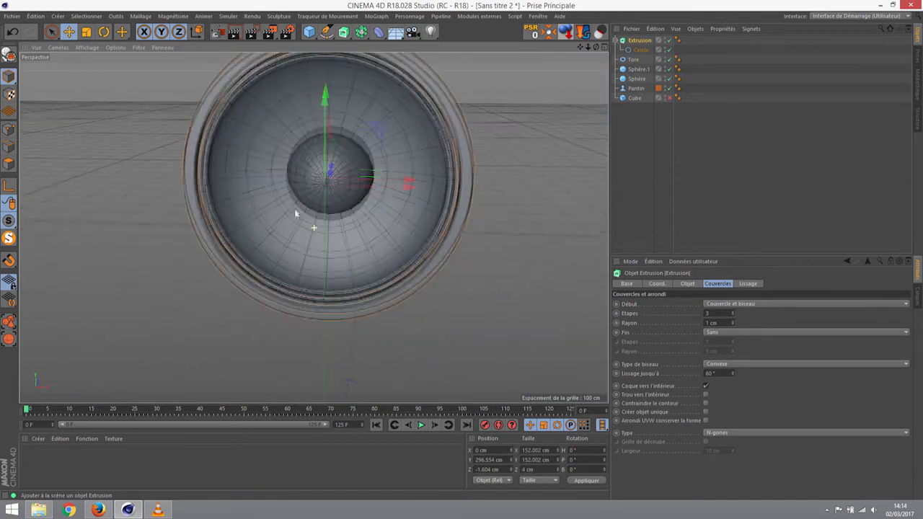
alt+drag(320, 234, 414, 233)
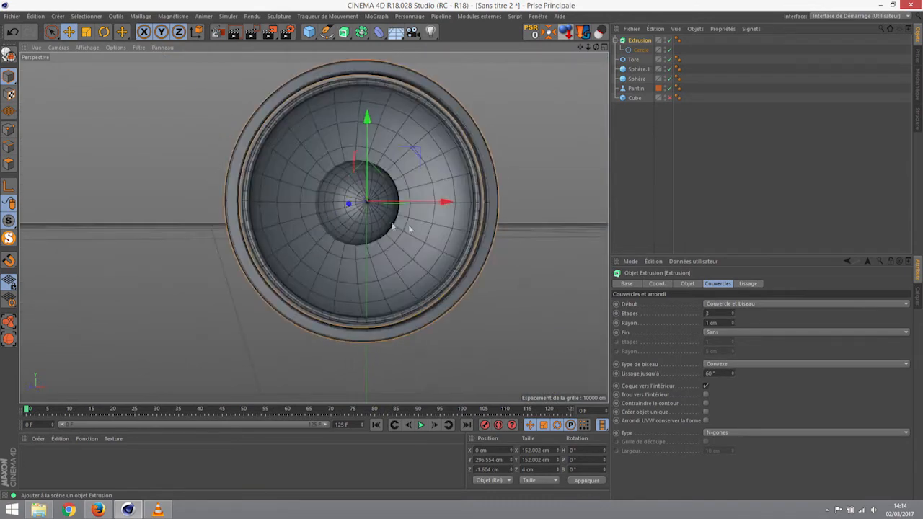
Step: Duplicate the 66 cm hemisphere to the end of the object list, disable the copy and rename it Save membrane
click(637, 79)
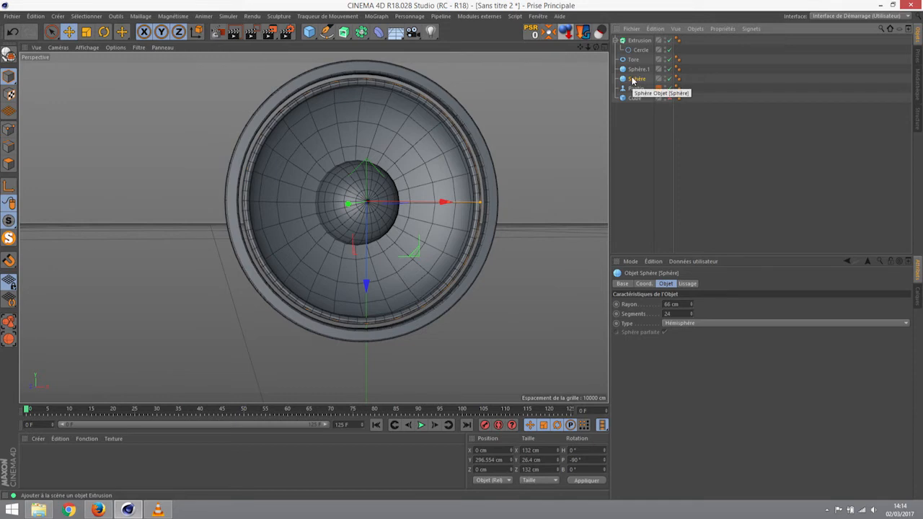
ctrl+drag(633, 80, 636, 150)
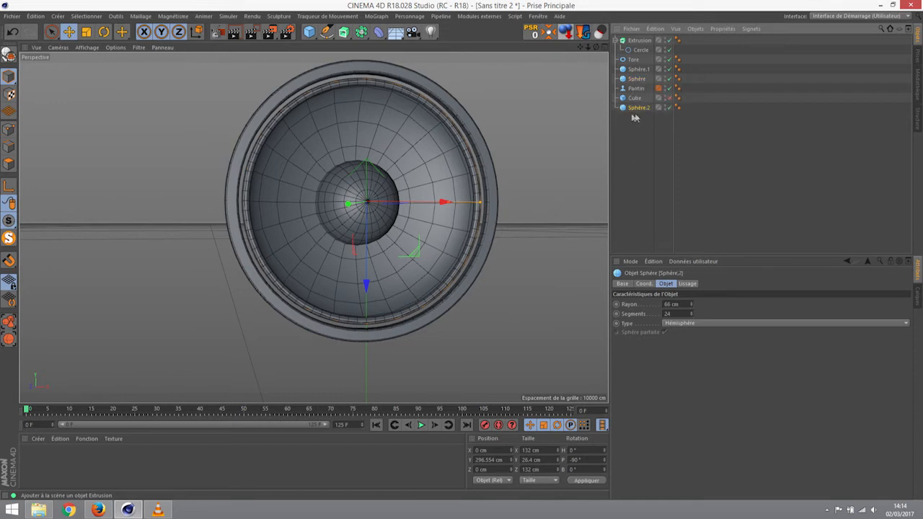
click(669, 107)
double_click(639, 108)
text(Sim)
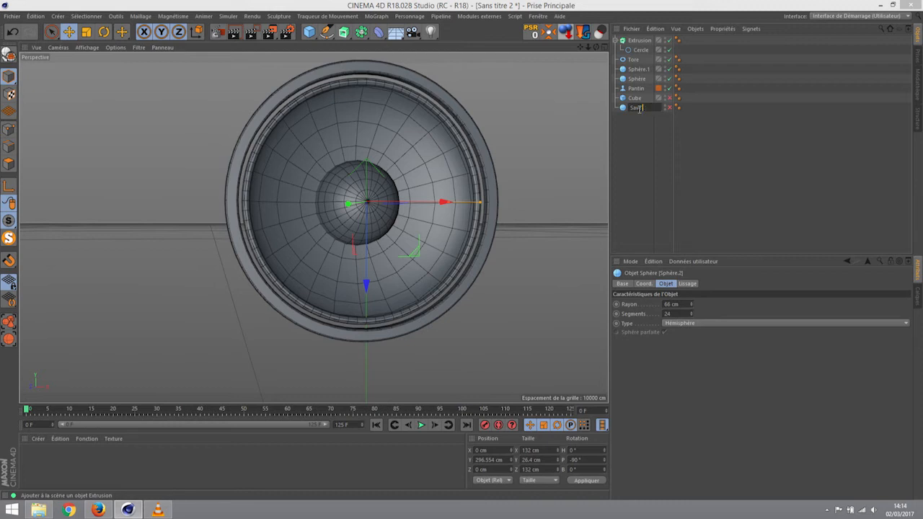
key(Return)
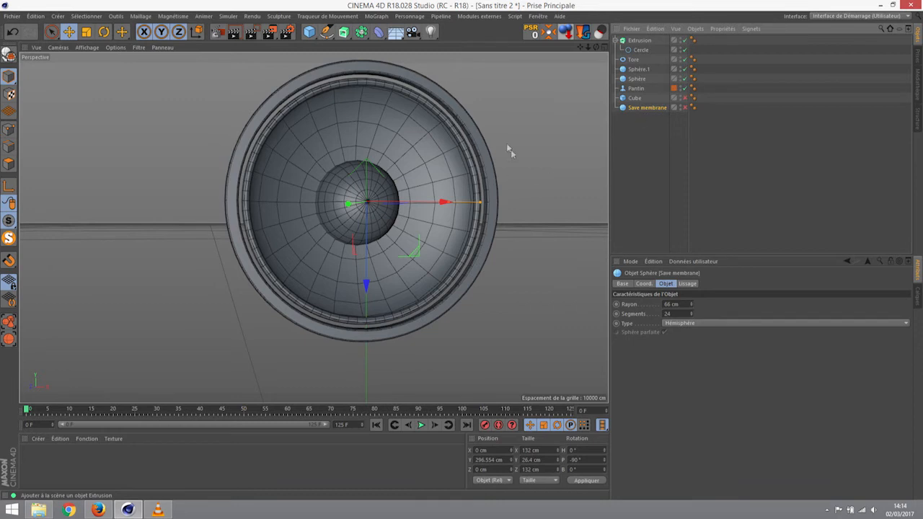
Step: Convert the original 66 cm hemisphere to an editable polygon object and isolate it with MagicSolo
click(645, 79)
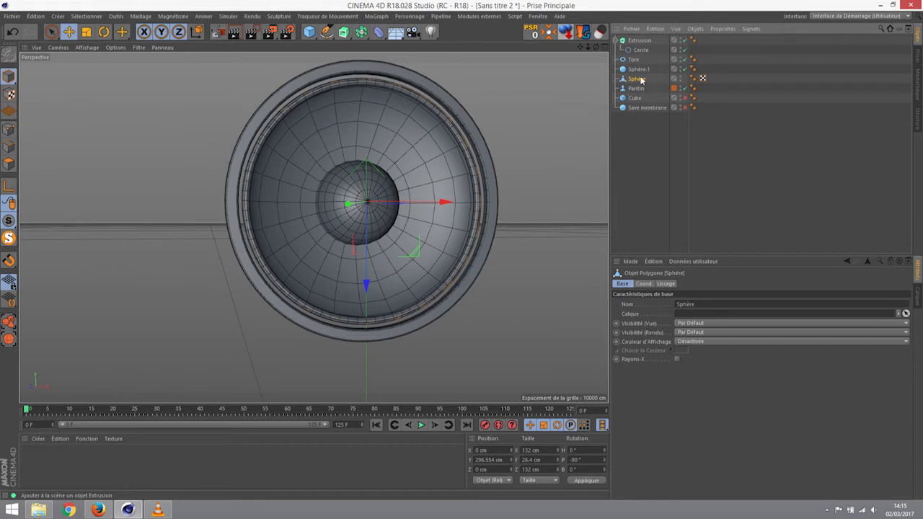
click(10, 238)
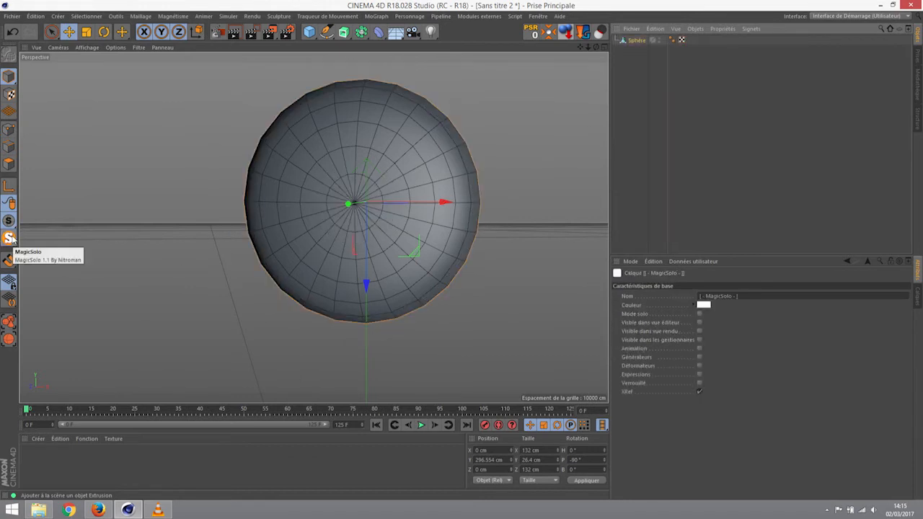
click(9, 238)
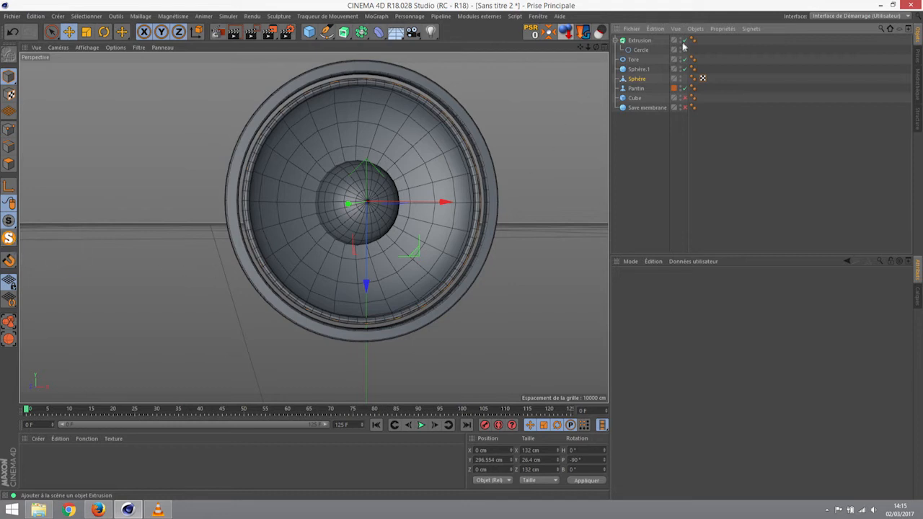
drag(690, 60, 691, 70)
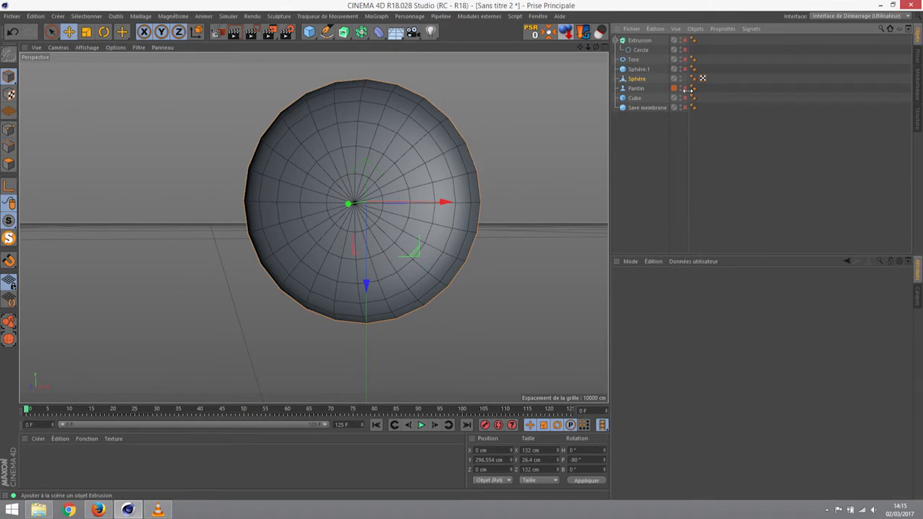
drag(685, 39, 685, 69)
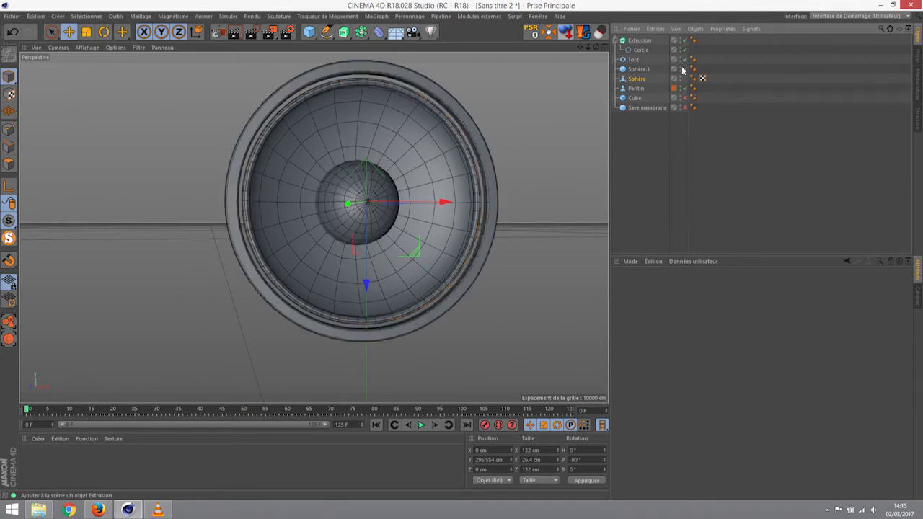
click(638, 80)
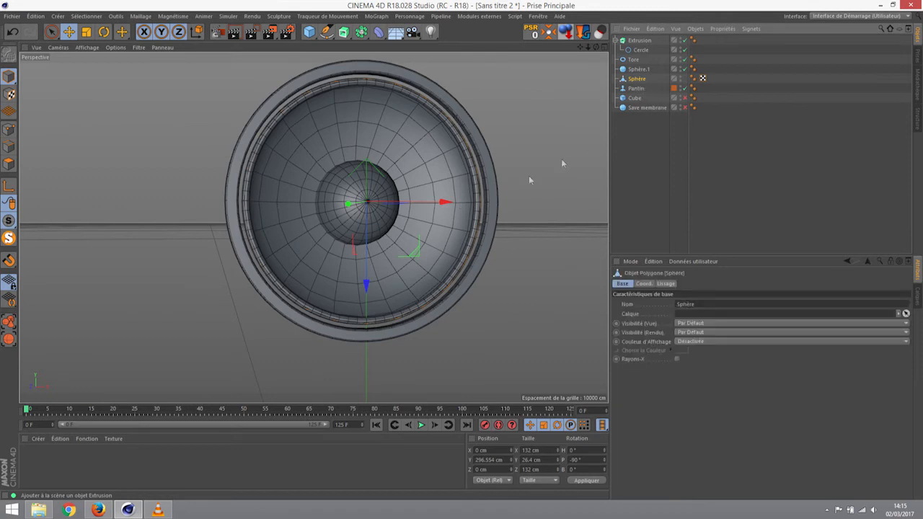
click(8, 239)
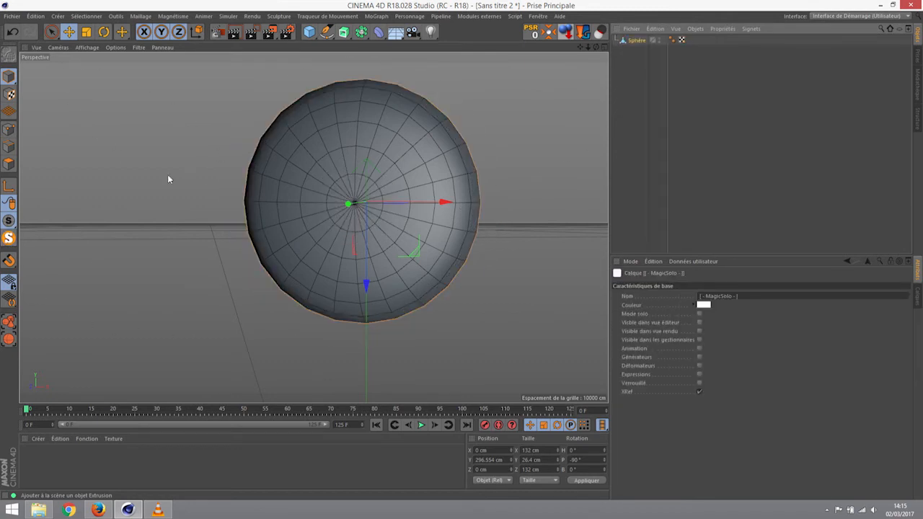
Step: Select the open outer rim of the isolated hemisphere as an edge loop with Loop Selection in edge mode
key(u)
key(l)
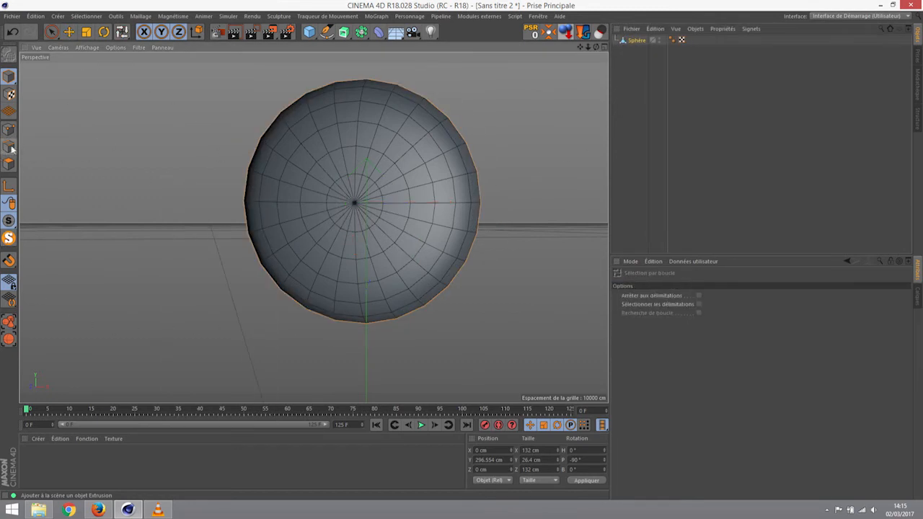
click(9, 147)
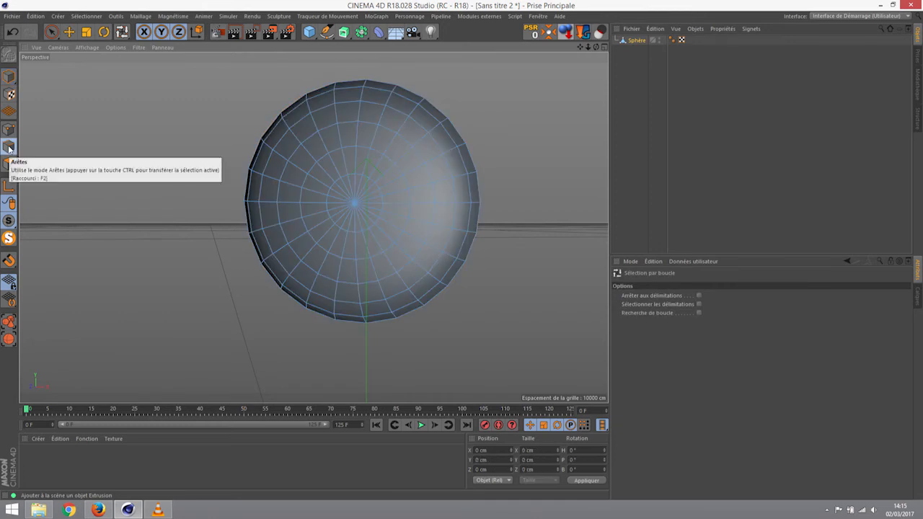
click(282, 130)
mouse_move(212, 198)
alt+mouse_down()
mouse_move(396, 221)
mouse_move(291, 242)
mouse_move(195, 194)
alt+mouse_up()
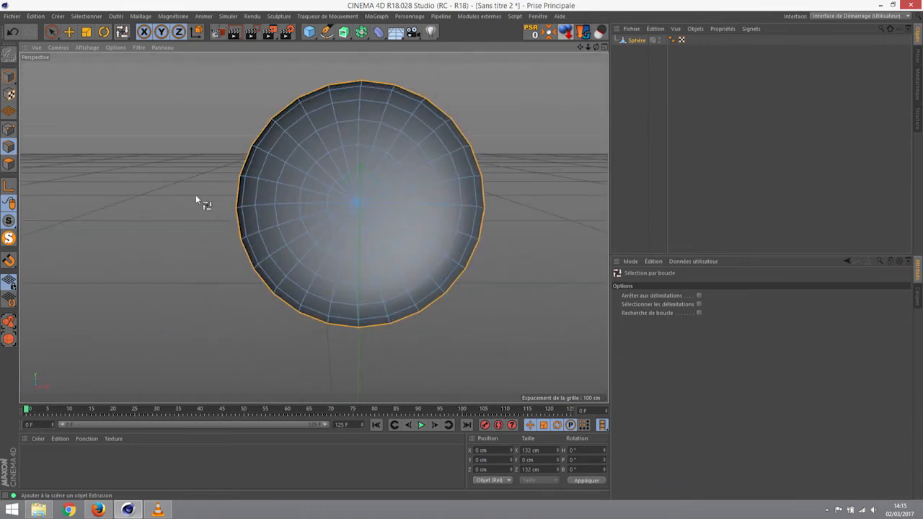
Step: Try to widen the membrane by scaling its rim edge loop to about 147 cm, then reducing it to about 141 cm
click(86, 33)
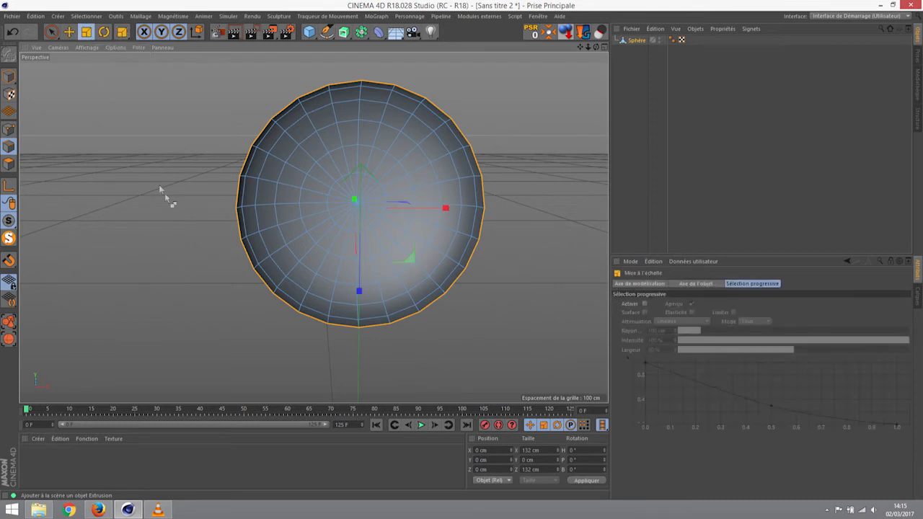
drag(180, 217, 216, 232)
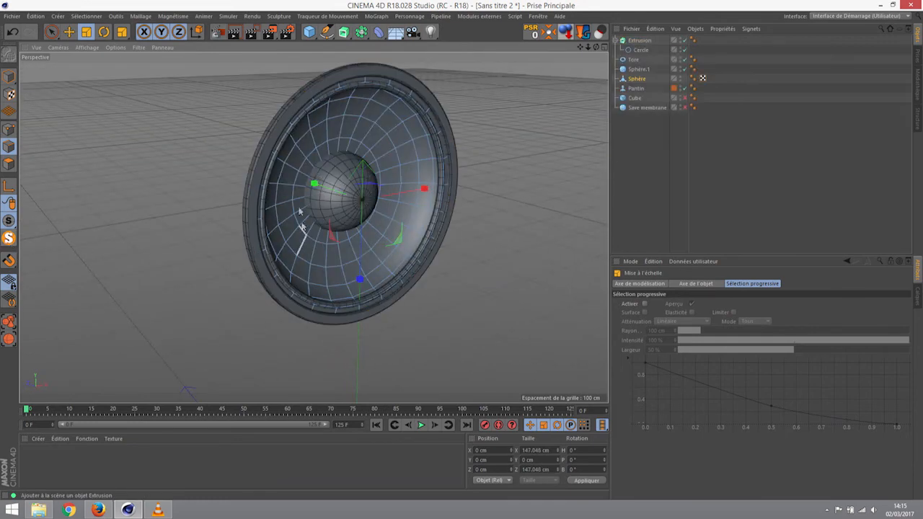
alt+drag(305, 244, 258, 201)
alt+right_drag(258, 201, 370, 180)
alt+drag(282, 197, 495, 206)
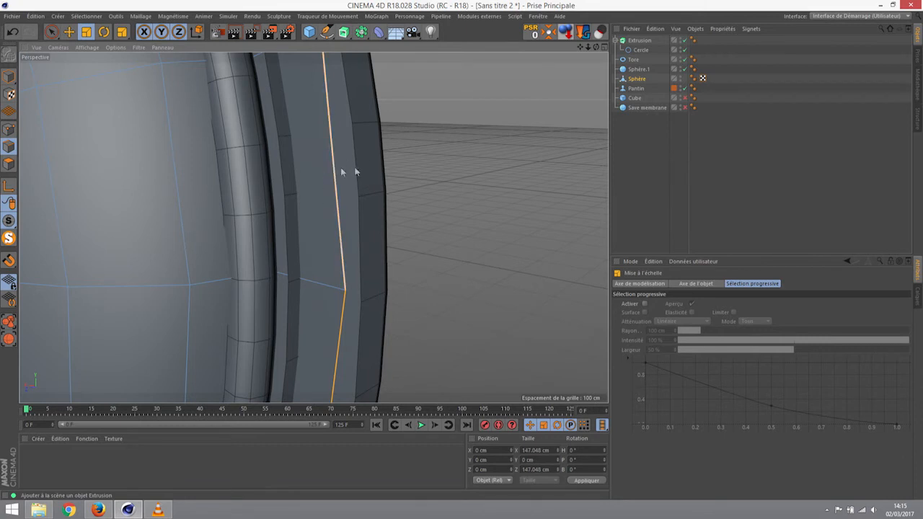
drag(456, 223, 443, 230)
alt+drag(402, 239, 280, 238)
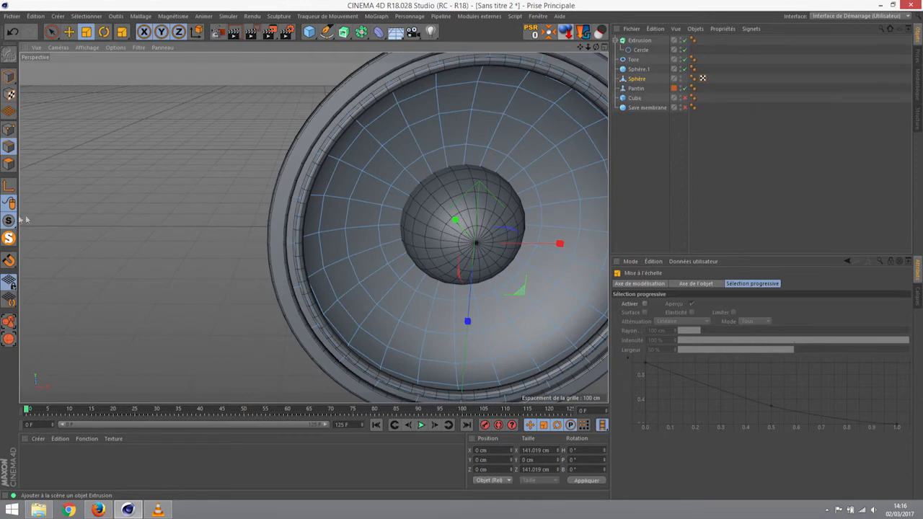
Step: Isolate the membrane with MagicSolo and move its rim edge loop along Y to about 4.473 cm
click(10, 241)
key(u)
key(l)
alt+drag(199, 262, 346, 267)
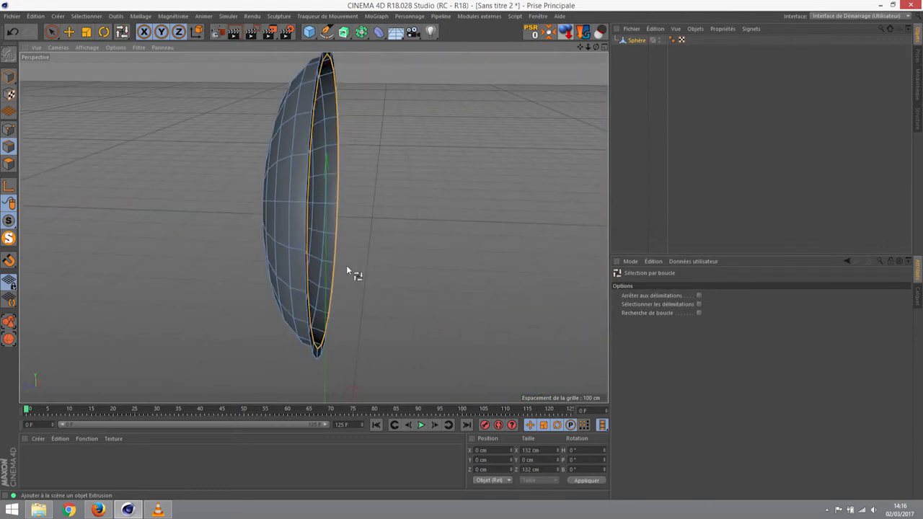
key(e)
drag(243, 202, 245, 205)
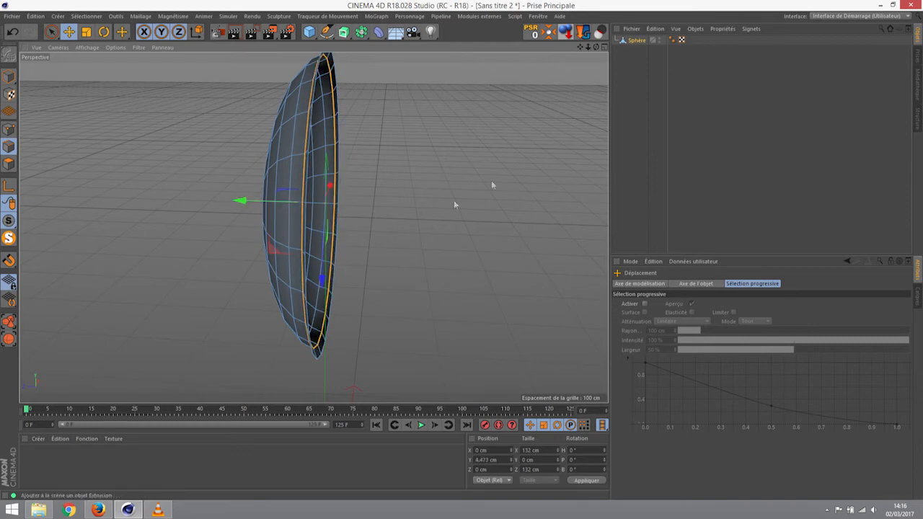
Step: Show all driver parts again and move the membrane's rim edge loop further along Y to about 10.463 cm
click(8, 238)
alt+drag(424, 220, 247, 229)
alt+right_drag(294, 227, 348, 202)
alt+drag(348, 202, 488, 234)
alt+middle_drag(488, 234, 302, 220)
alt+right_drag(410, 190, 392, 225)
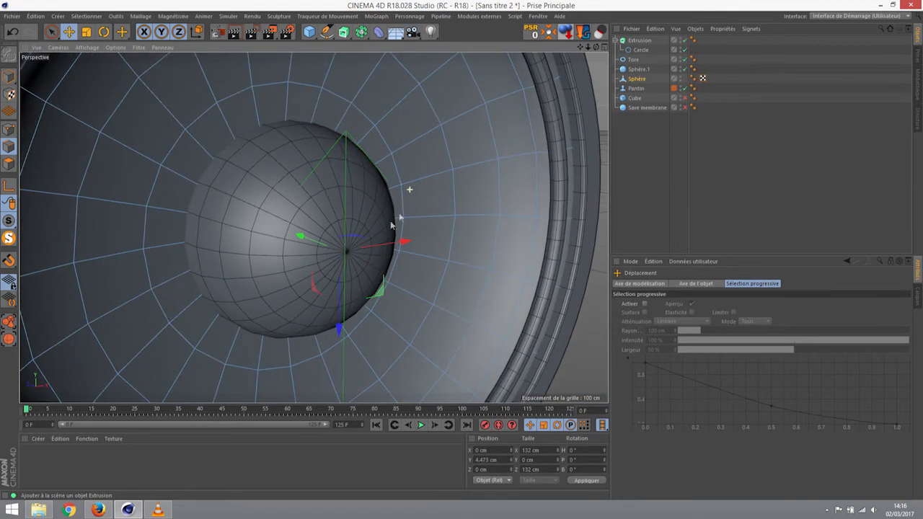
drag(300, 237, 296, 241)
Step: Check the whole driver from the front and delete the disabled Save membrane backup
alt+drag(499, 216, 166, 267)
scroll(166, 267, down, 5)
mouse_move(228, 299)
alt+mouse_down()
mouse_move(184, 217)
mouse_move(218, 341)
mouse_move(201, 306)
mouse_move(227, 310)
alt+mouse_up()
alt+middle_drag(236, 289, 283, 295)
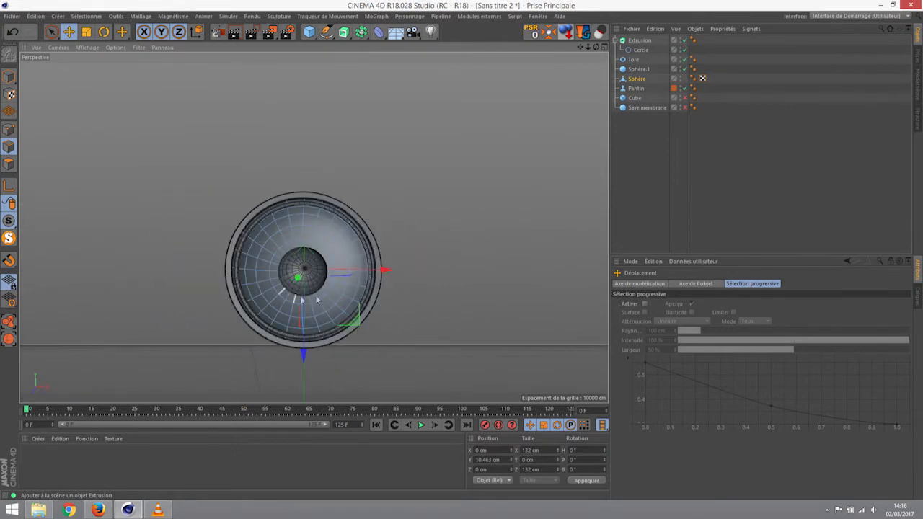
click(645, 108)
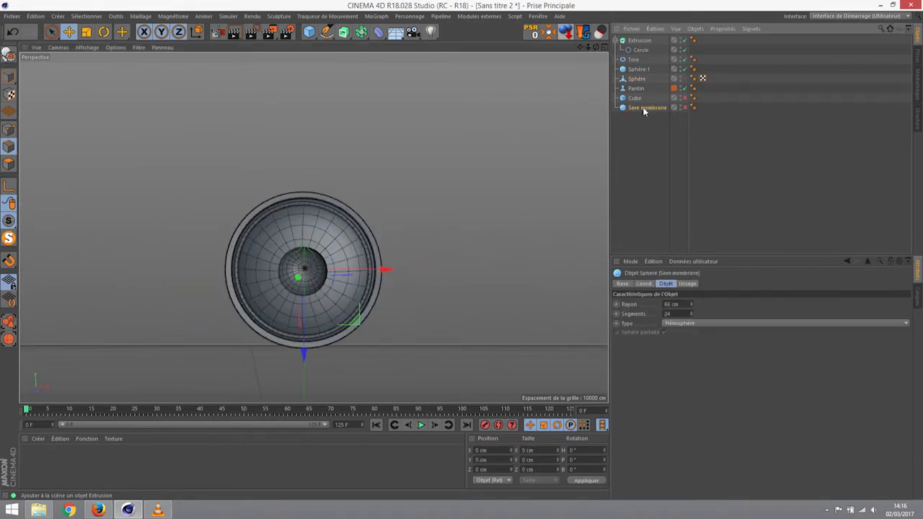
key(Delete)
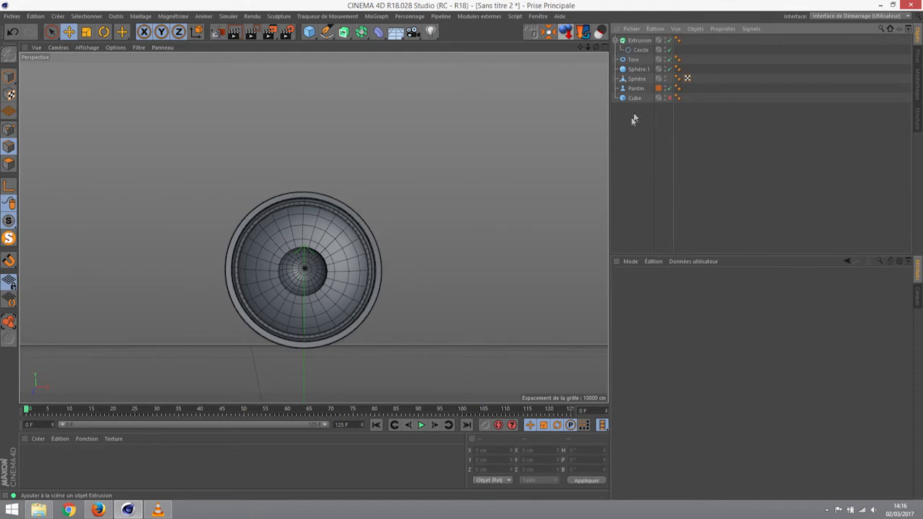
Step: Flatten the central 25 cm dome by setting its Y scale to 0.7
mouse_move(336, 243)
alt+mouse_down()
mouse_move(503, 261)
mouse_move(350, 272)
mouse_move(329, 252)
alt+mouse_up()
alt+right_drag(316, 261, 432, 256)
alt+drag(313, 228, 430, 262)
click(401, 255)
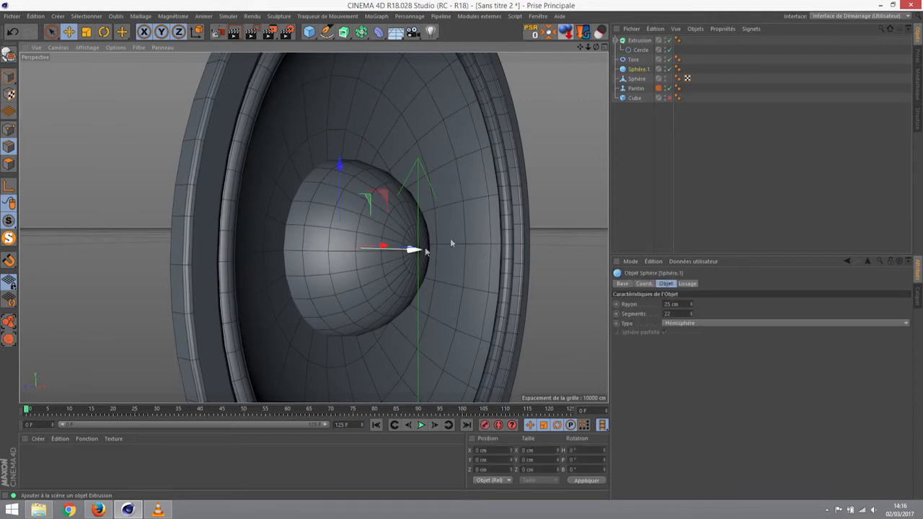
click(643, 284)
text(0.8)
key(Return)
alt+drag(551, 274, 475, 309)
click(703, 314)
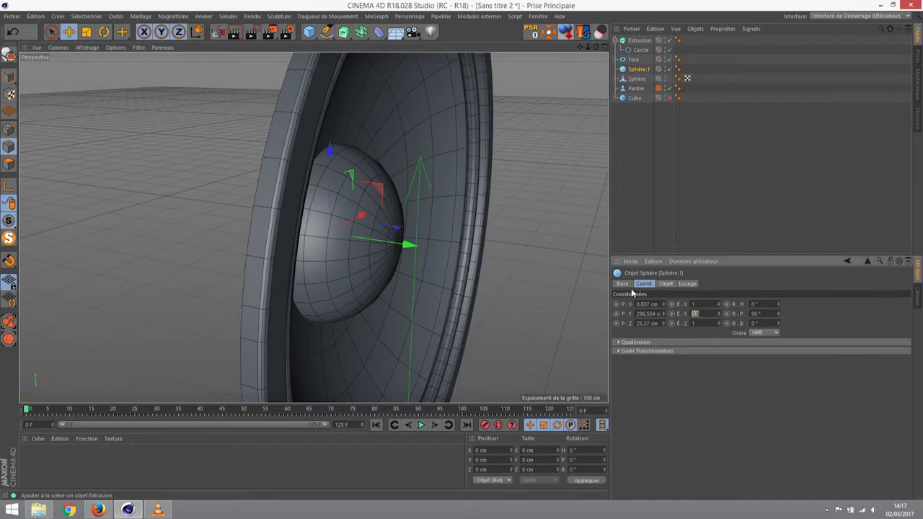
alt+drag(508, 254, 324, 289)
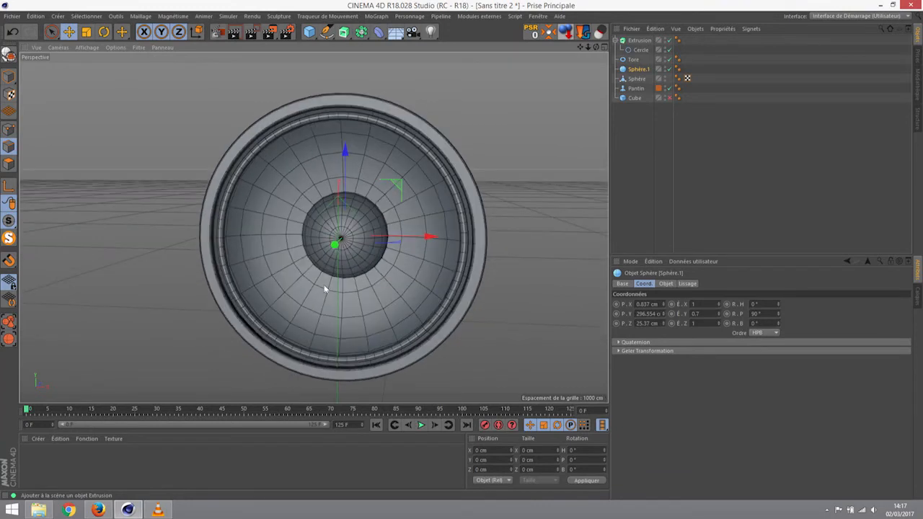
Step: Set the outer radius of the ring's circle spline to 78 cm
click(641, 50)
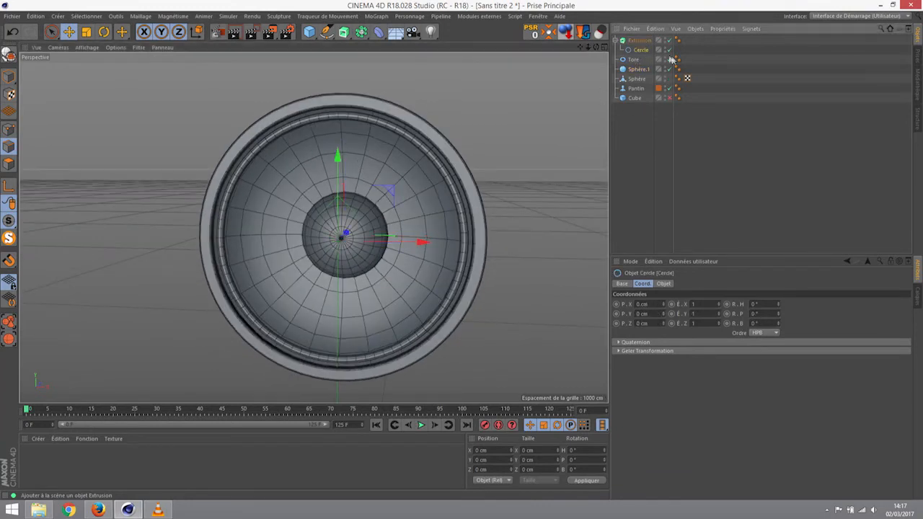
click(663, 284)
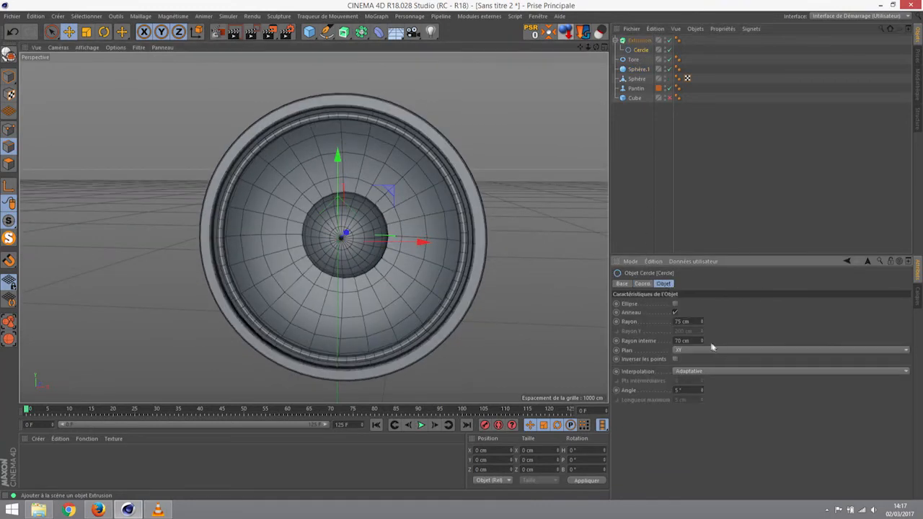
click(703, 320)
click(702, 319)
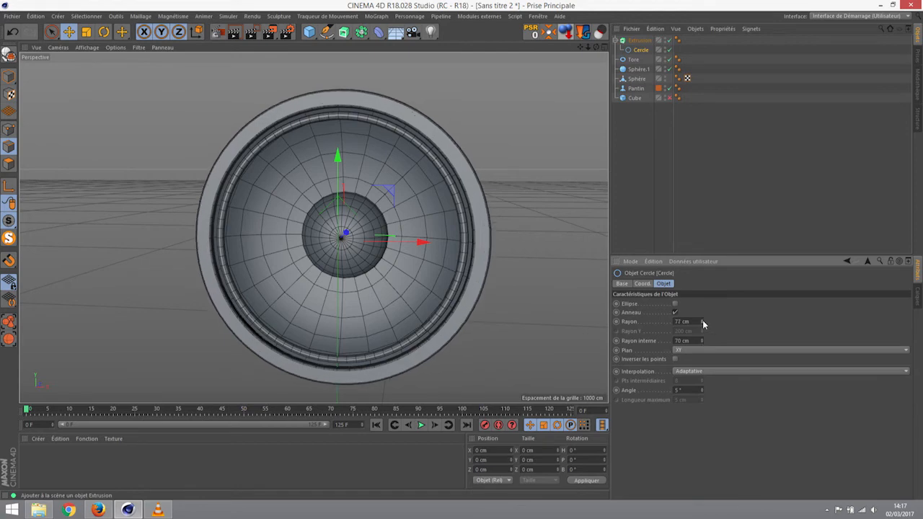
click(703, 321)
alt+drag(484, 159, 458, 178)
scroll(401, 196, down, 5)
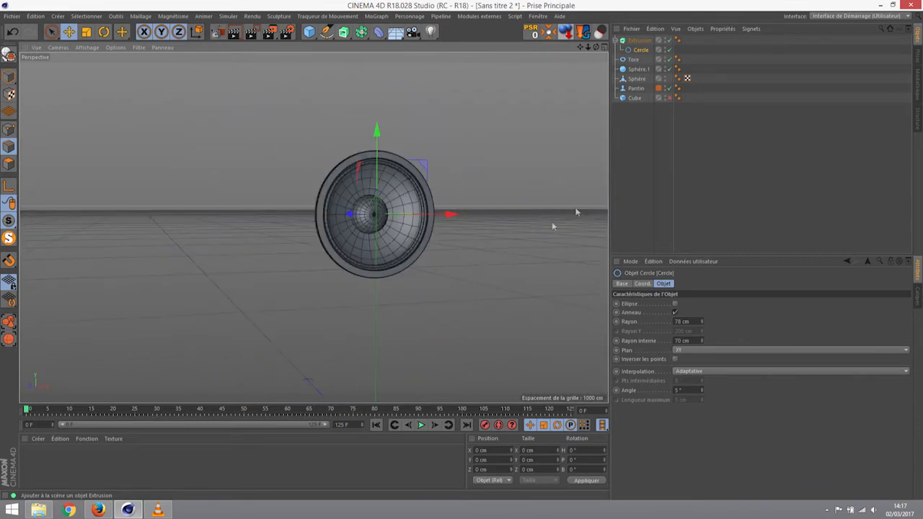
Step: Group the extruded ring, torus, dome and membrane into a null object named HP Membrane
click(637, 79)
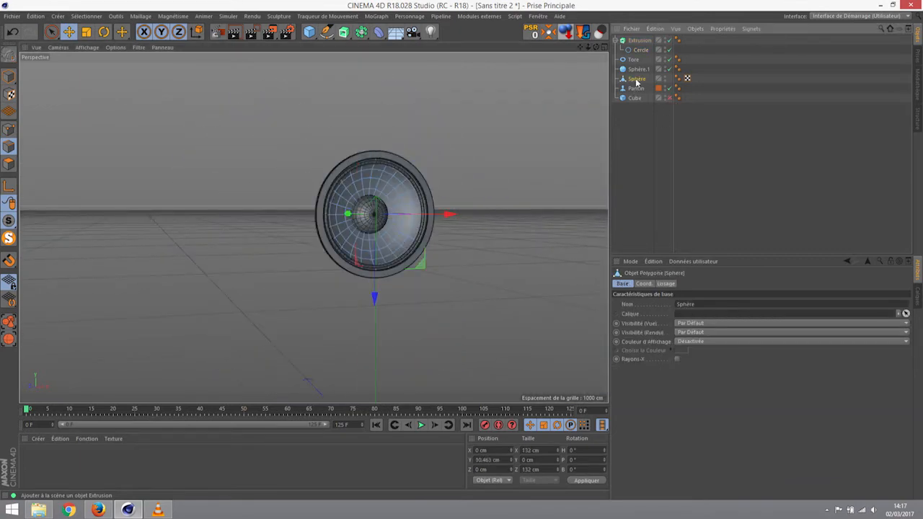
shift+click(640, 40)
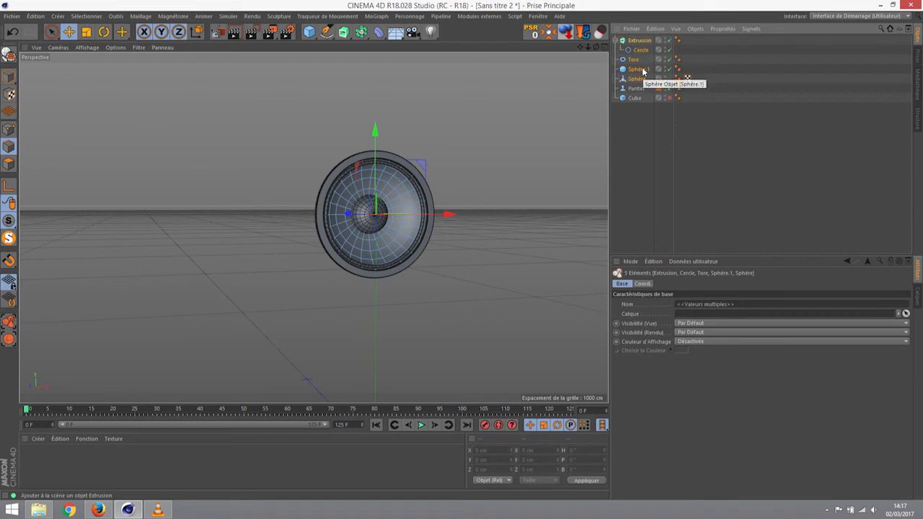
key(alt+g)
double_click(639, 41)
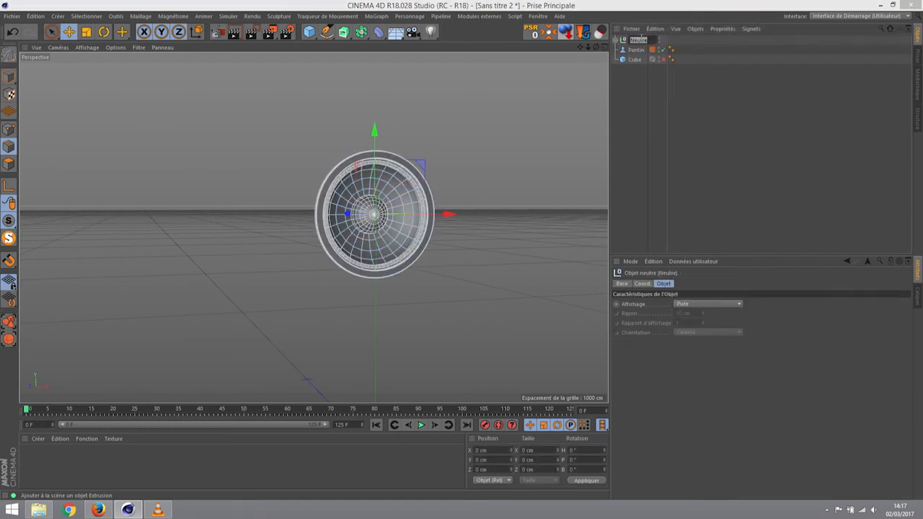
text(r)
text(P Membrane)
key(Return)
Step: Re-enable the cabinet cube and compare the driver with the cabinet and the mannequin from the front
scroll(474, 189, down, 3)
alt+drag(499, 247, 465, 244)
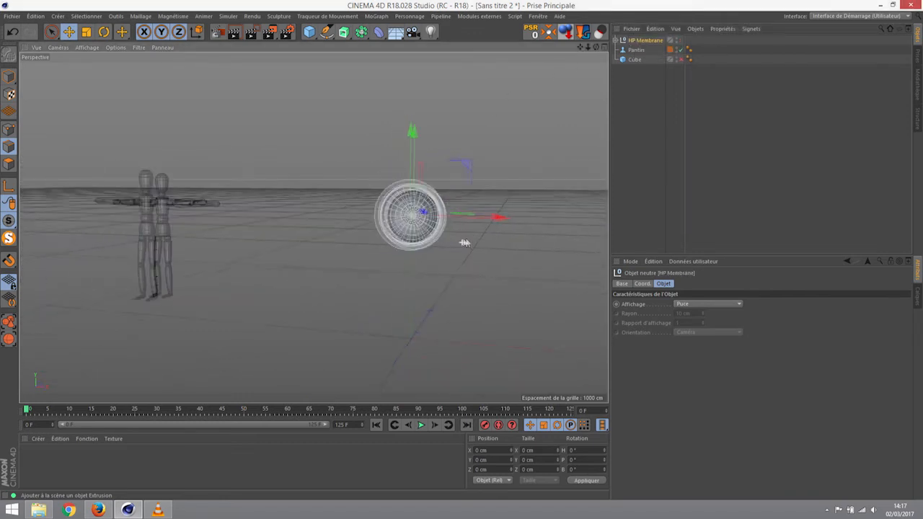
click(680, 60)
alt+drag(591, 123, 544, 231)
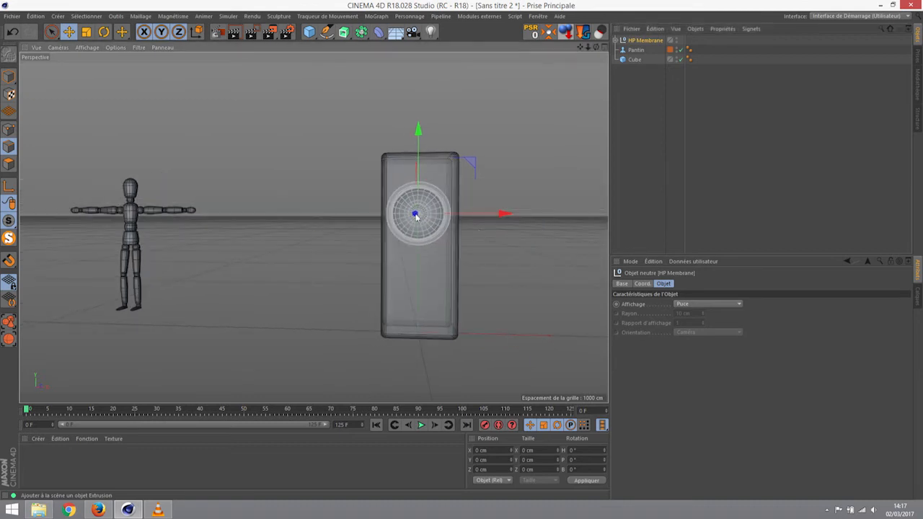
scroll(418, 216, up, 5)
scroll(424, 218, down, 3)
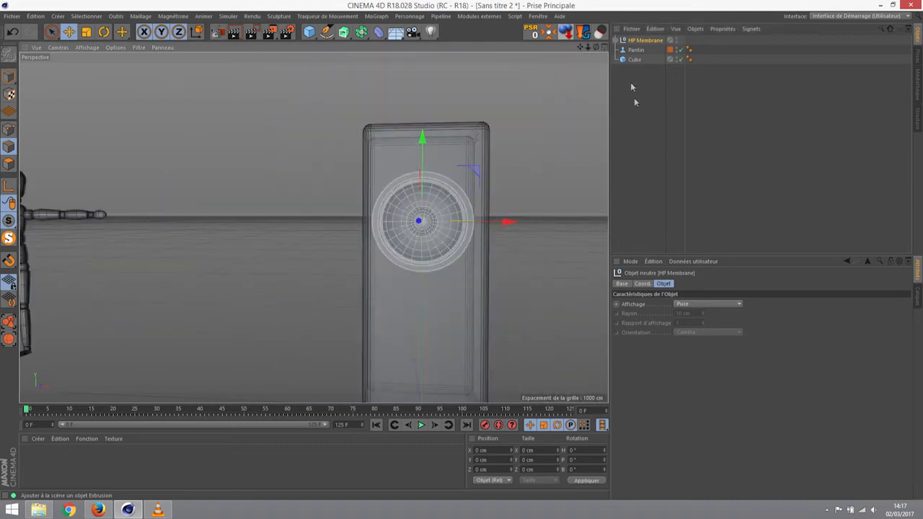
Step: Move the HP Membrane group along Z out of the cabinet to its front face
click(644, 41)
alt+drag(598, 173, 528, 209)
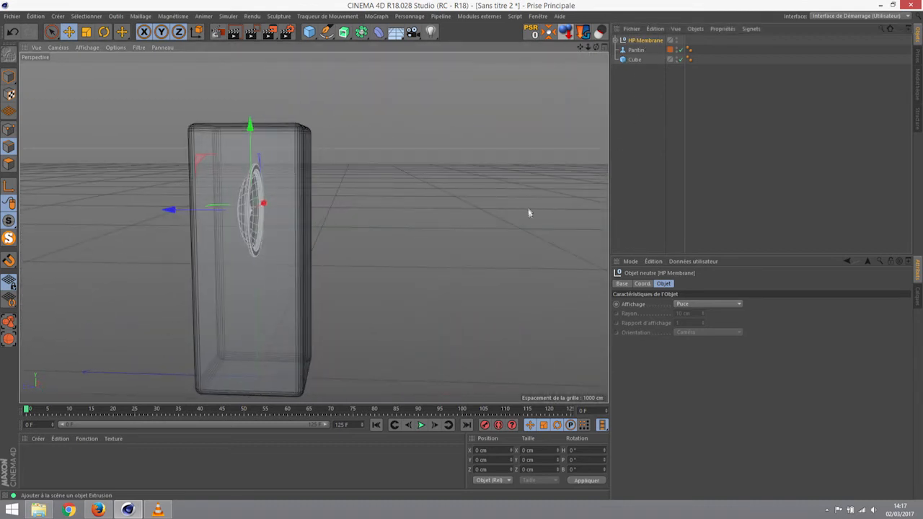
drag(168, 210, 225, 220)
alt+drag(312, 267, 368, 240)
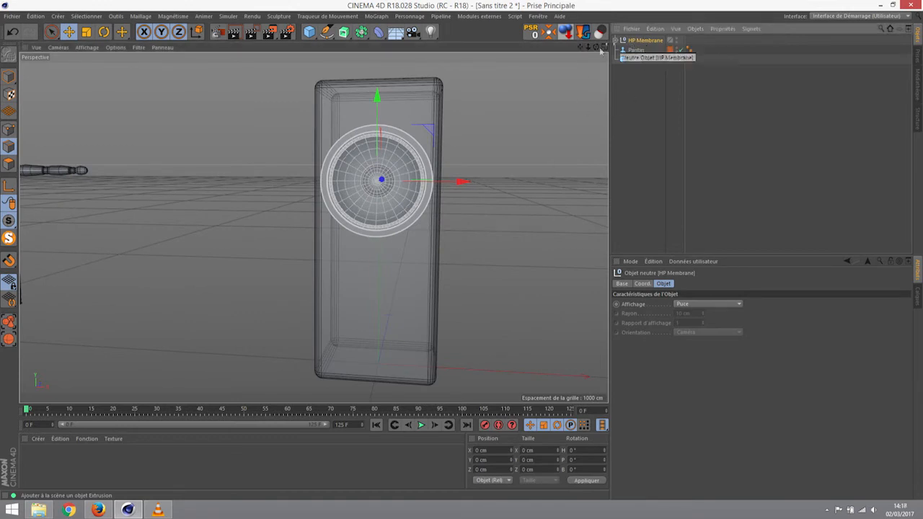
Step: Scale the HP Membrane group down uniformly and raise it along Y to the upper part of the cabinet front
click(86, 31)
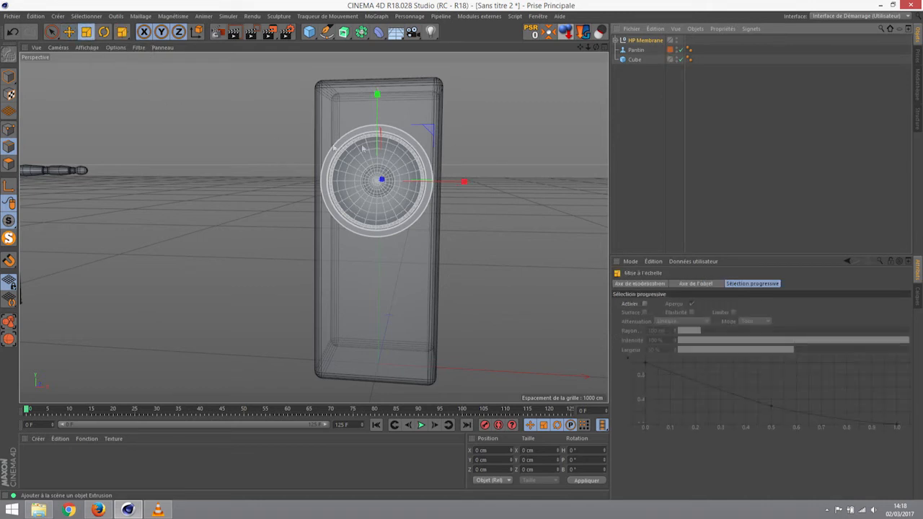
drag(517, 111, 468, 143)
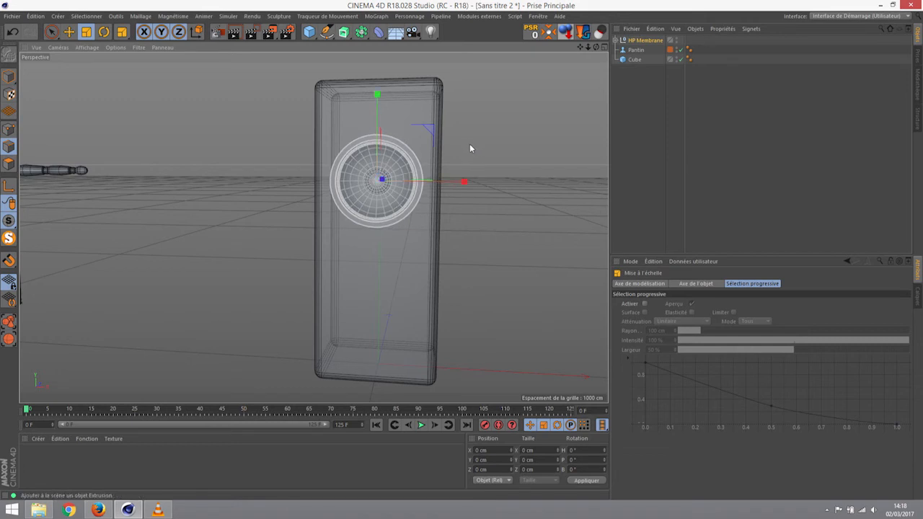
key(e)
drag(381, 99, 381, 64)
alt+drag(395, 163, 414, 170)
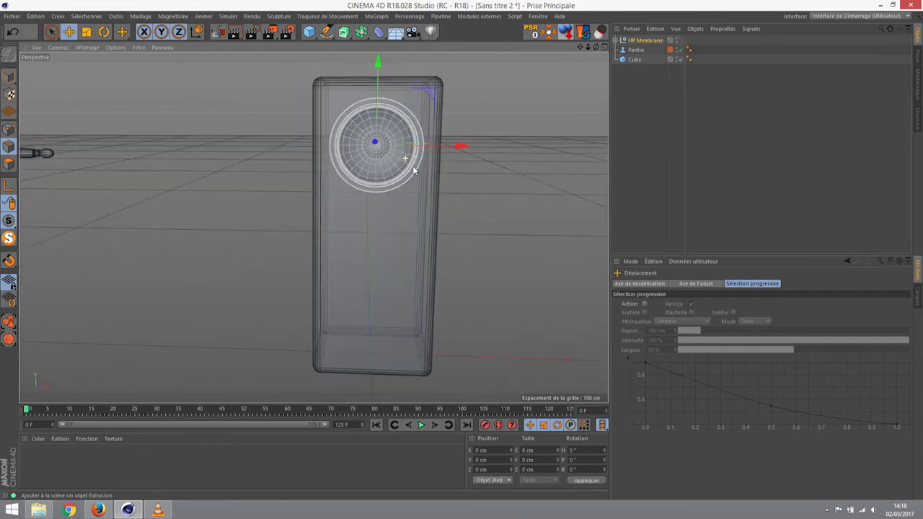
alt+drag(371, 347, 415, 263)
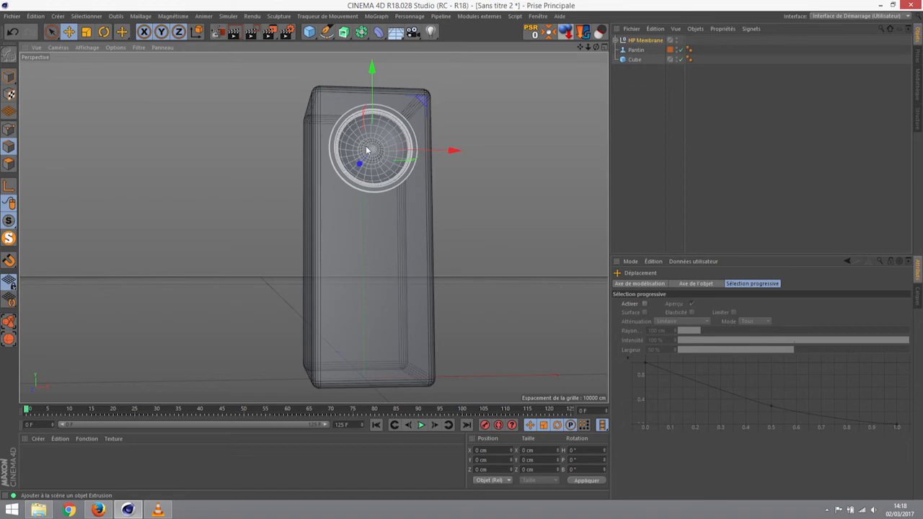
alt+drag(365, 146, 438, 149)
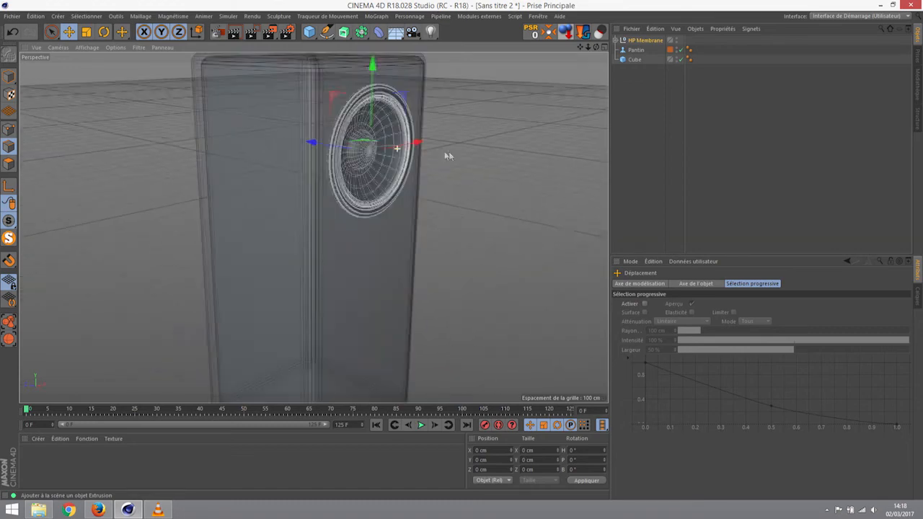
scroll(434, 150, up, 5)
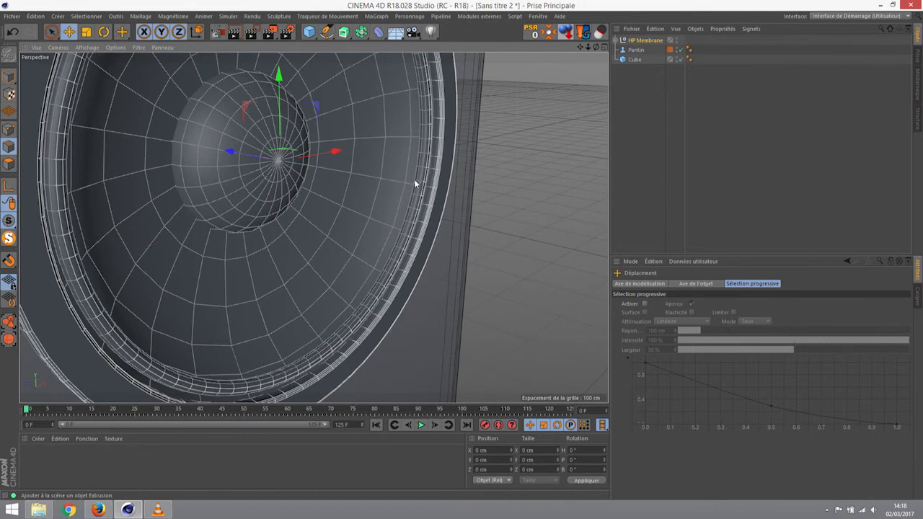
alt+drag(313, 173, 241, 166)
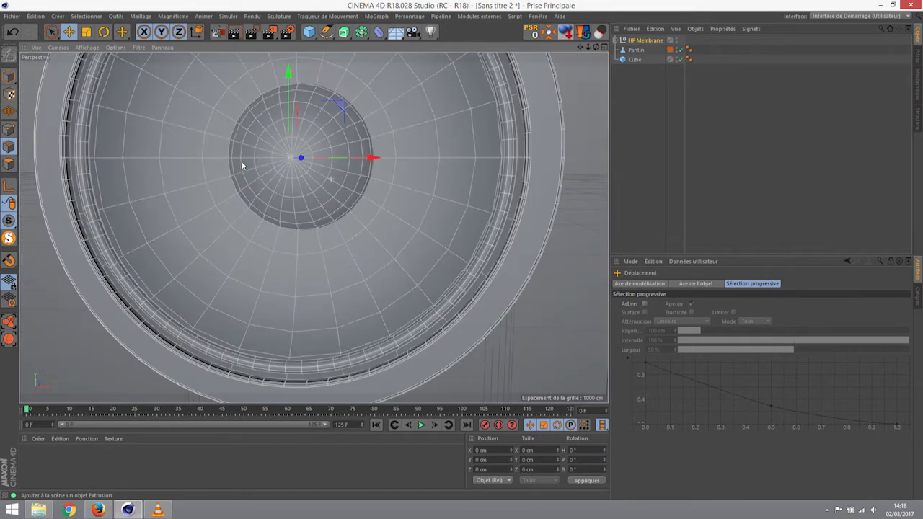
Step: Create an instance of the HP Membrane group and enable its render instance option
scroll(252, 167, down, 3)
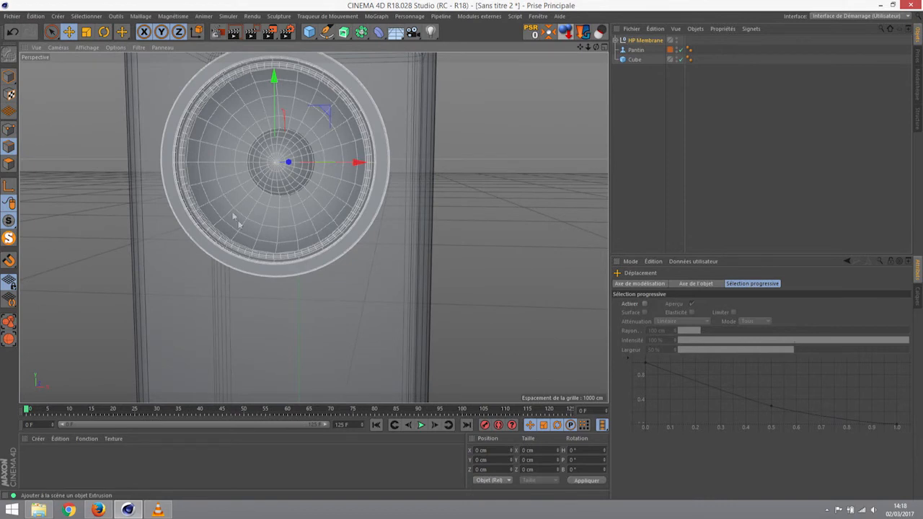
alt+drag(340, 166, 423, 168)
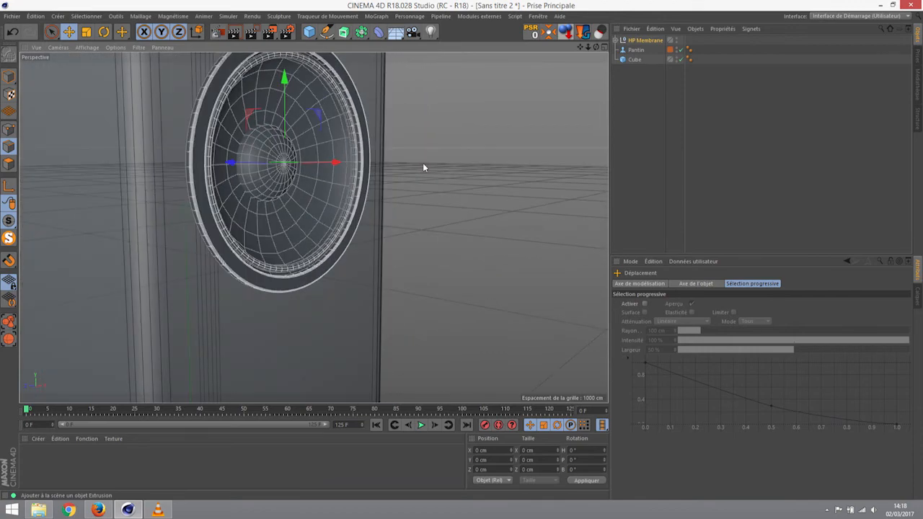
click(643, 41)
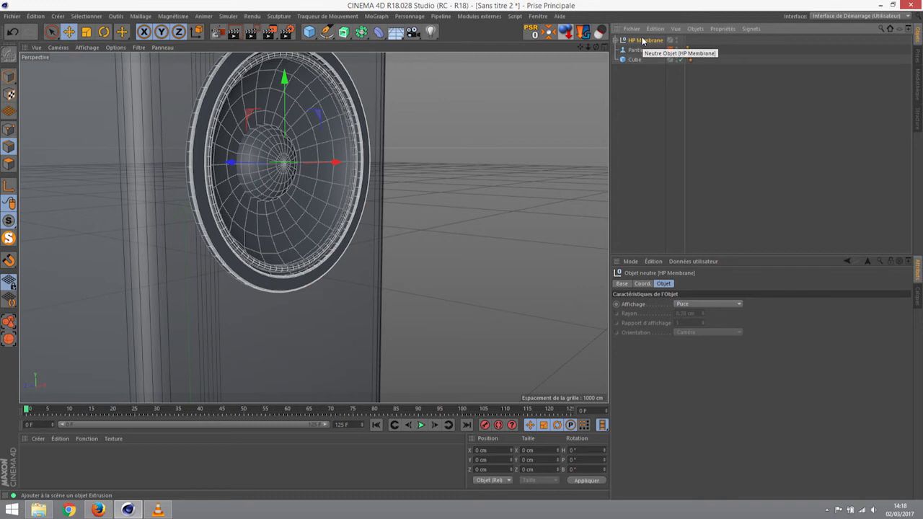
click(633, 103)
click(638, 43)
drag(637, 43, 625, 52)
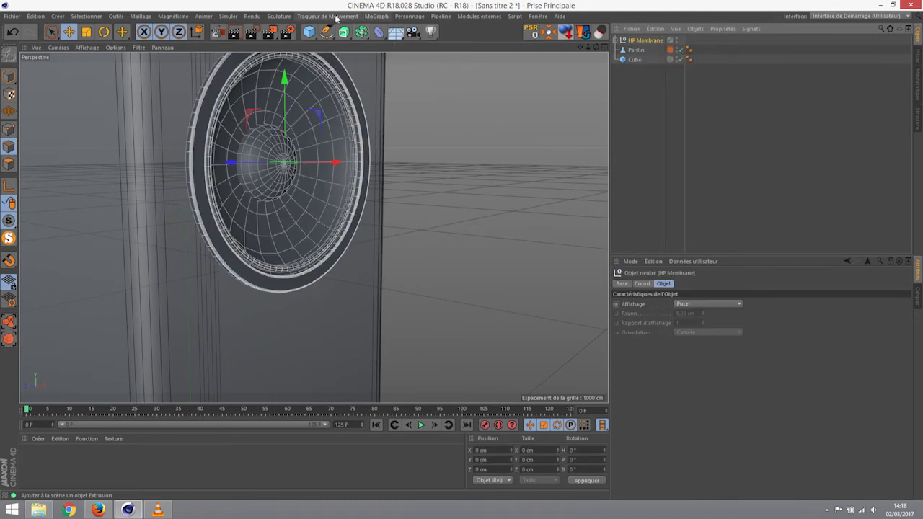
click(376, 16)
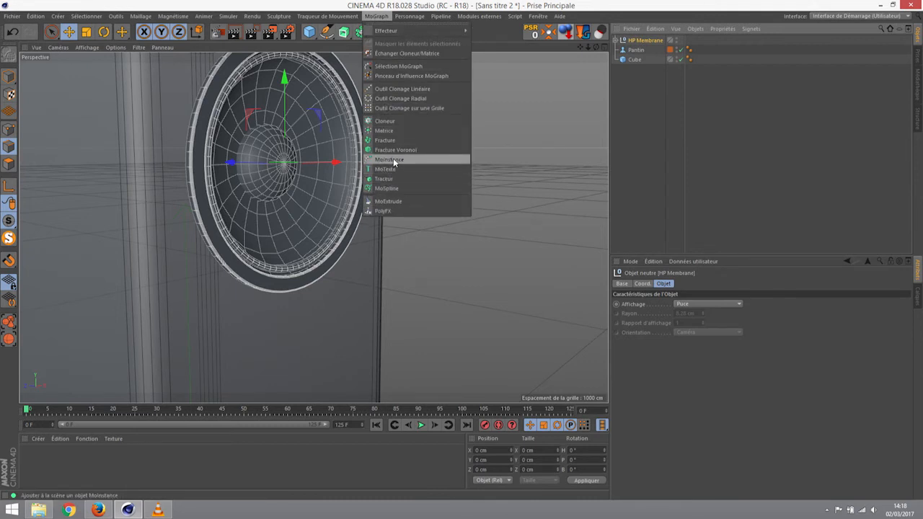
click(382, 6)
drag(361, 32, 539, 66)
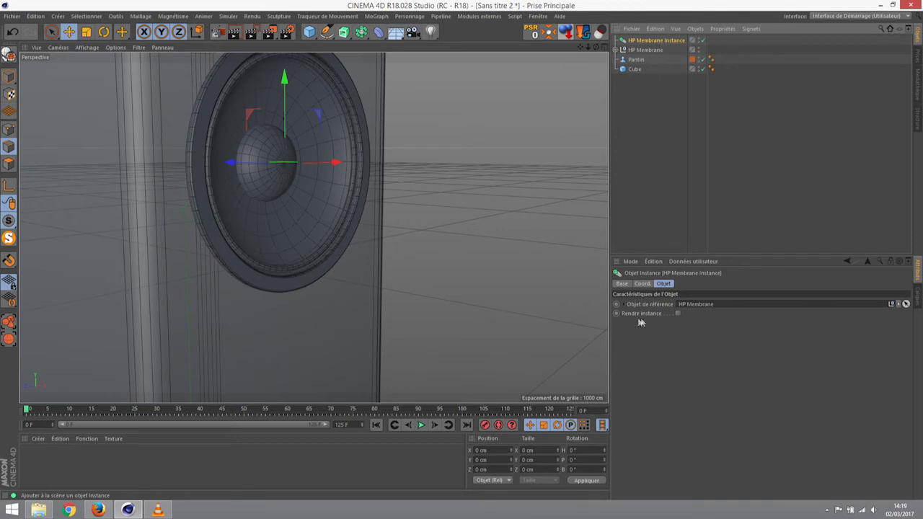
click(679, 314)
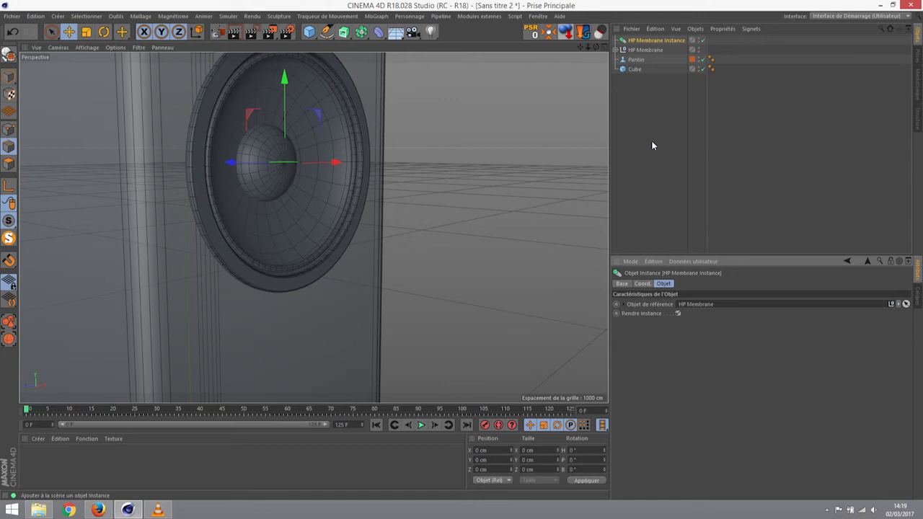
Step: Move the HP Membrane instance down along Y to sit just below the original driver on the cabinet front
alt+drag(328, 145, 267, 147)
scroll(266, 147, down, 3)
scroll(269, 149, down, 3)
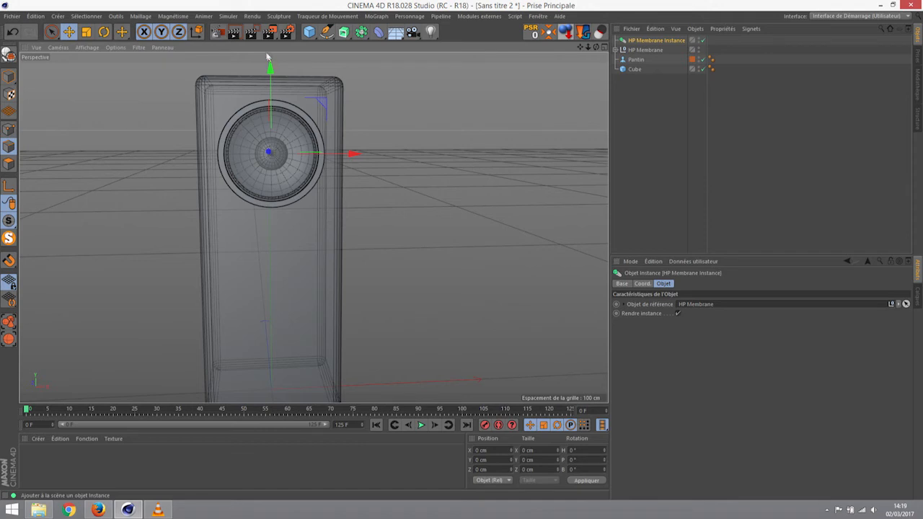
drag(270, 68, 272, 193)
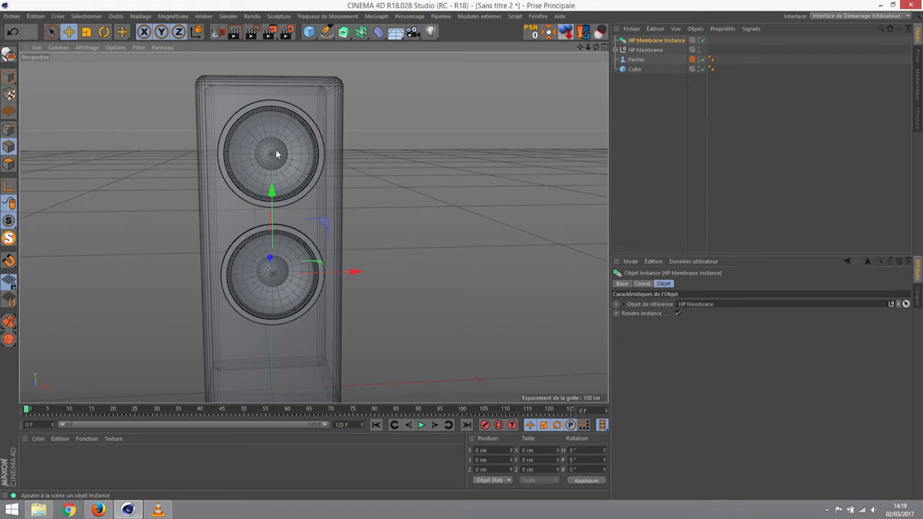
Step: Duplicate the HP Membrane instance downward along Y to place a third driver at the cabinet's base
alt+middle_drag(287, 265, 275, 173)
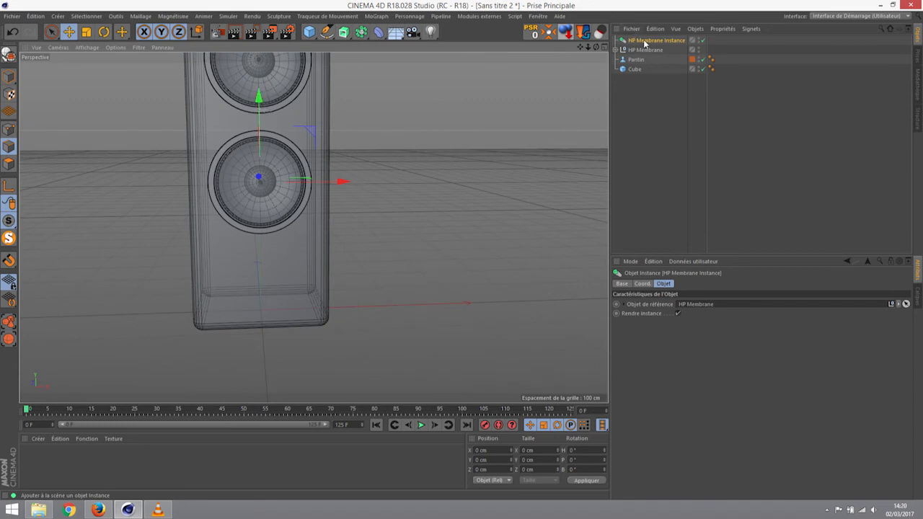
ctrl+drag(258, 98, 264, 224)
scroll(285, 184, down, 4)
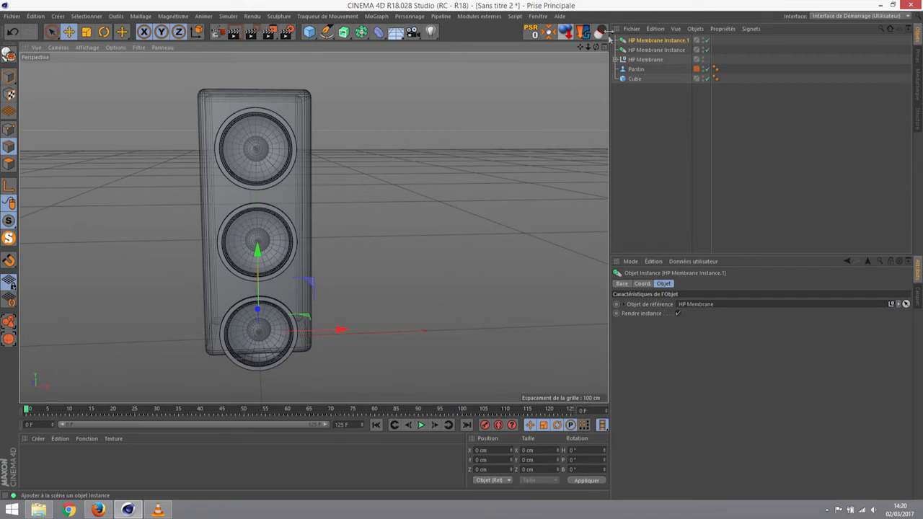
Step: Scale the original HP Membrane group down uniformly so all three drivers become smaller on the cabinet front
click(640, 59)
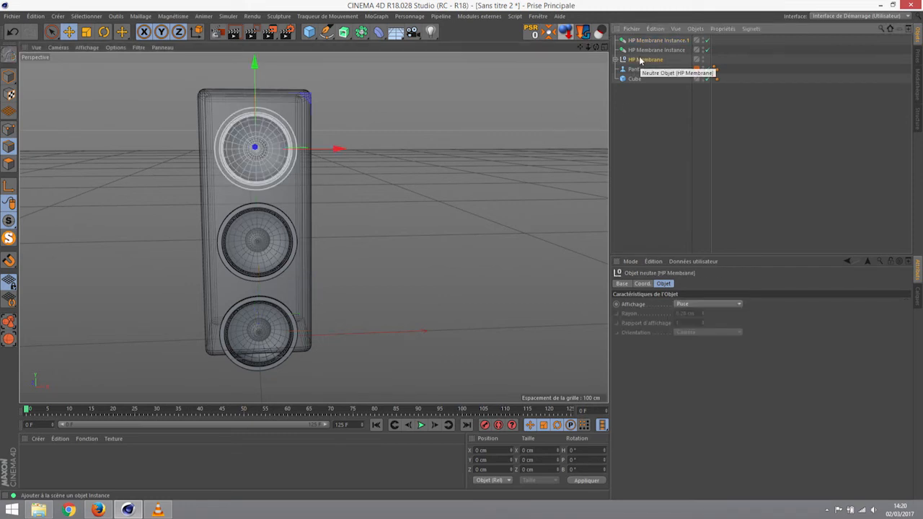
key(t)
drag(406, 123, 341, 127)
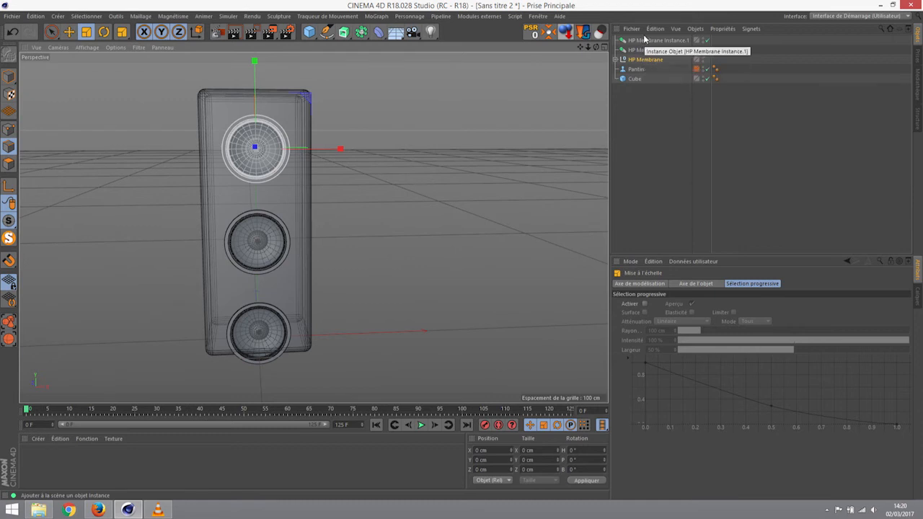
Step: In the front view, raise both HP Membrane instances along Y to space the three drivers evenly and closer together
key(e)
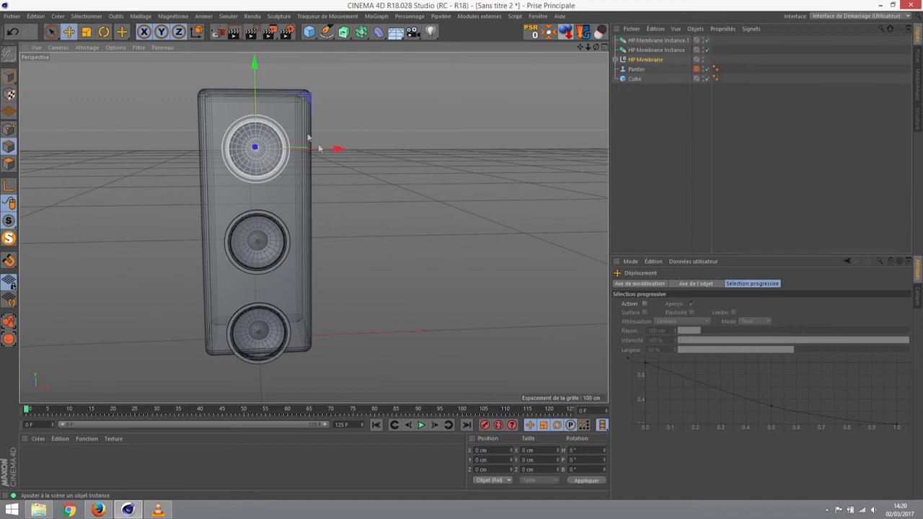
middle_click(320, 147)
middle_click(413, 330)
scroll(348, 202, down, 8)
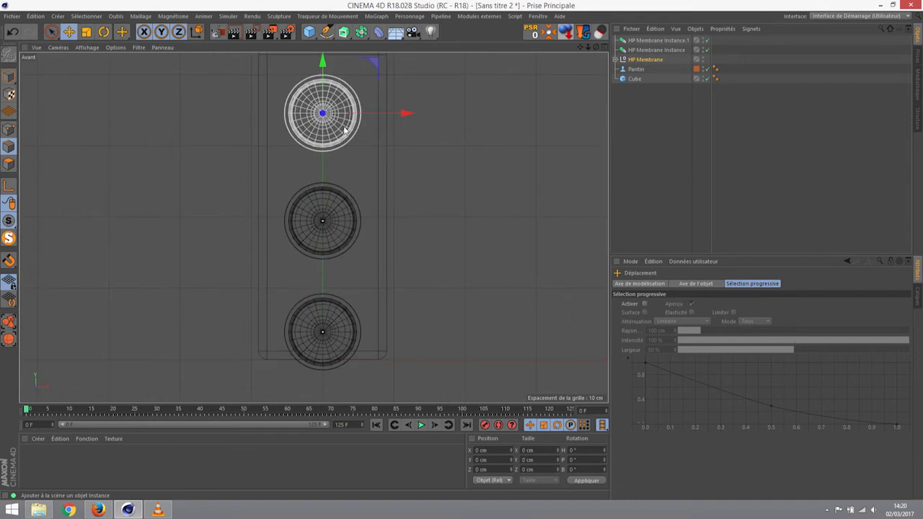
alt+middle_drag(345, 130, 346, 226)
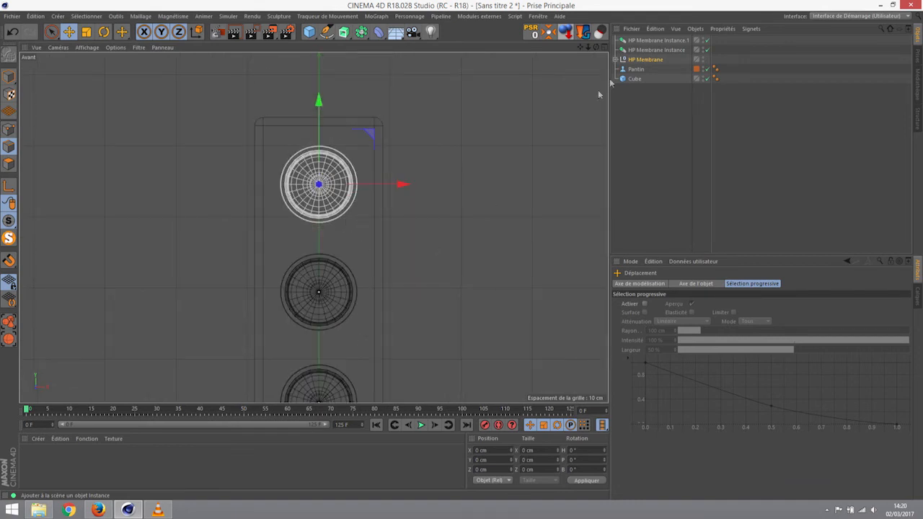
click(656, 50)
drag(320, 234, 319, 219)
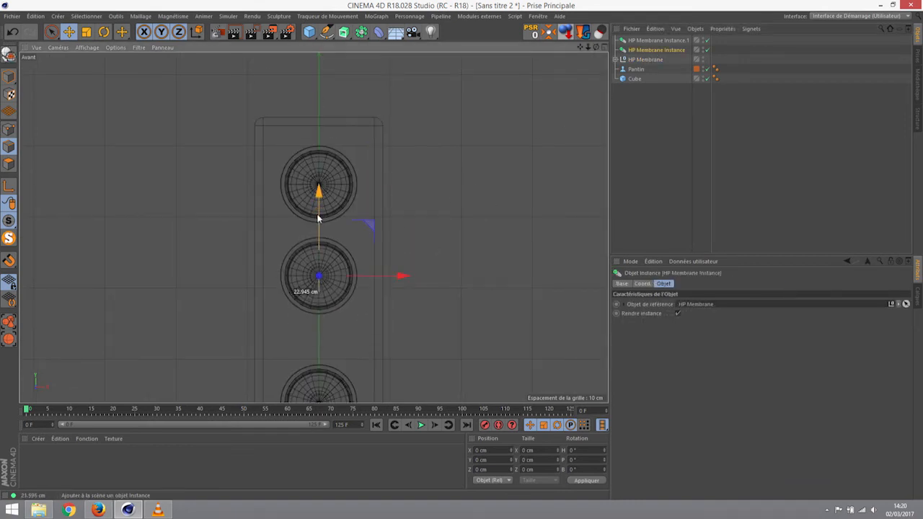
click(653, 40)
drag(319, 332, 317, 297)
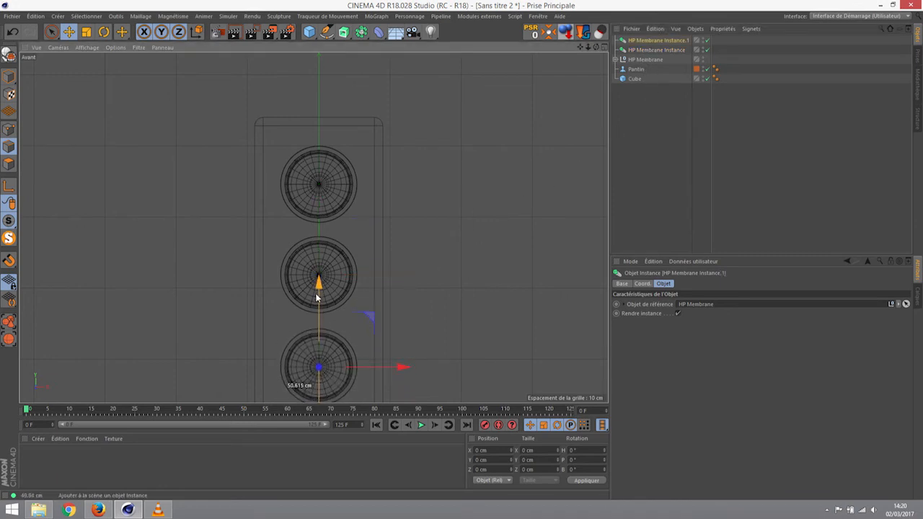
alt+middle_drag(323, 295, 307, 209)
Step: Turn off X-Ray on the cabinet cube and examine in perspective how its front face meets the drivers
middle_click(389, 170)
middle_click(210, 144)
alt+drag(254, 203, 299, 168)
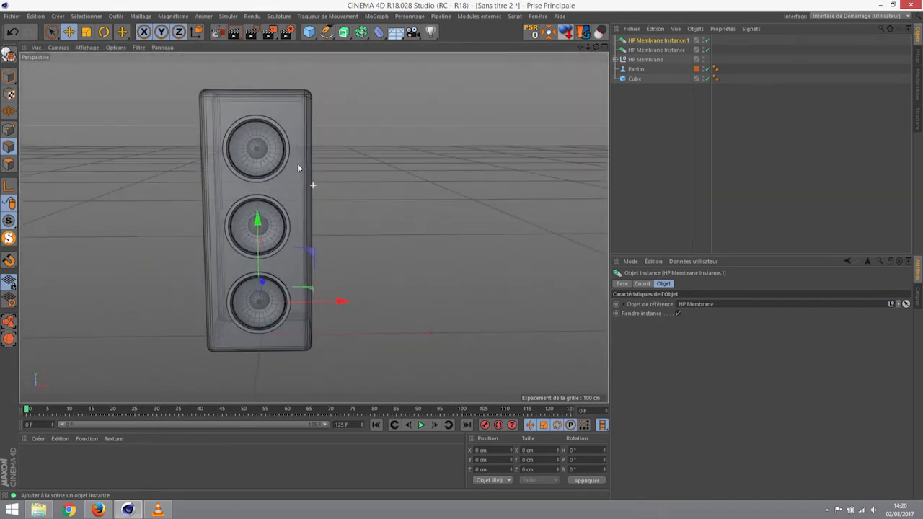
click(634, 79)
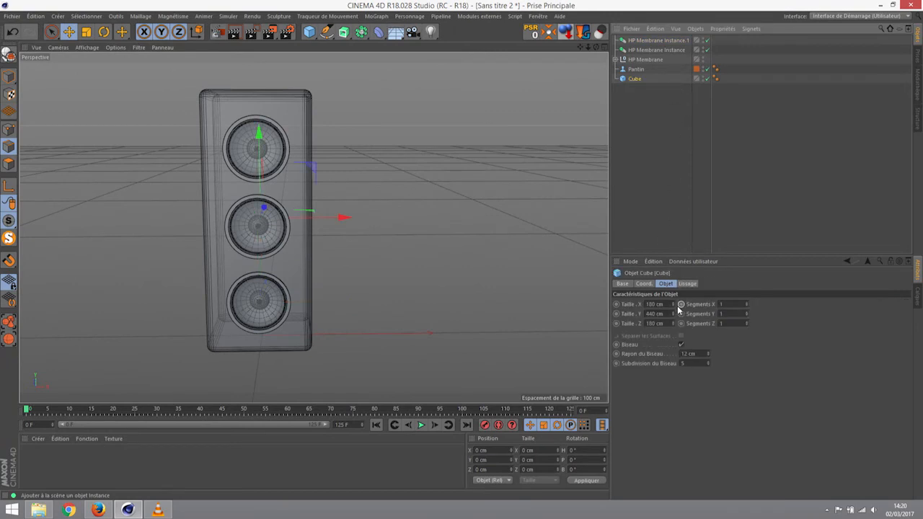
click(621, 284)
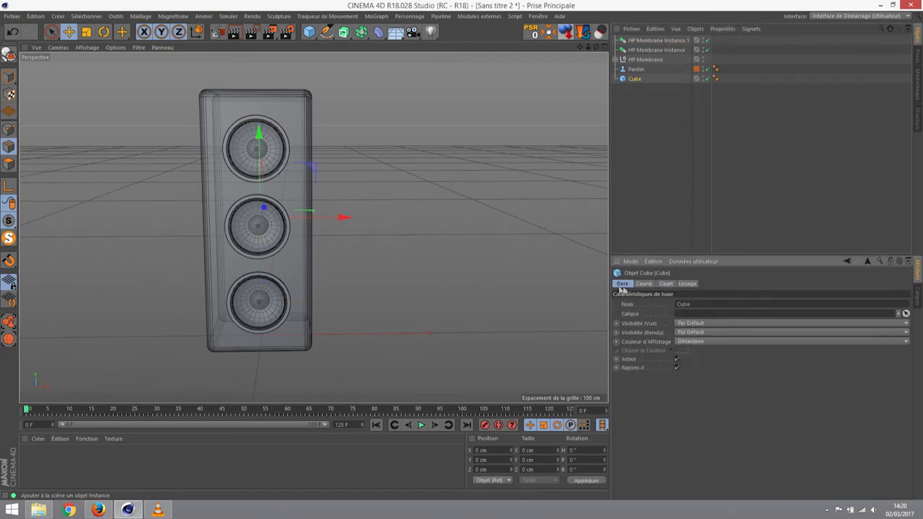
click(677, 368)
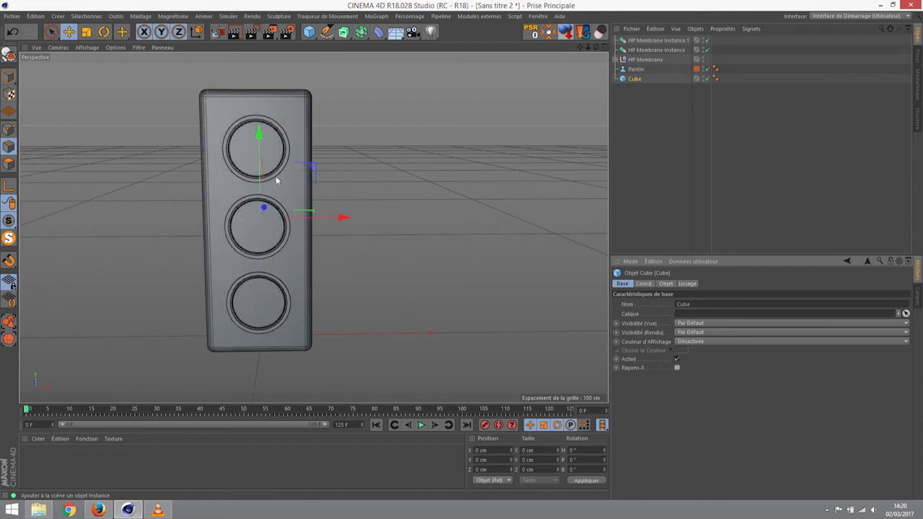
alt+drag(276, 179, 284, 176)
scroll(252, 150, up, 6)
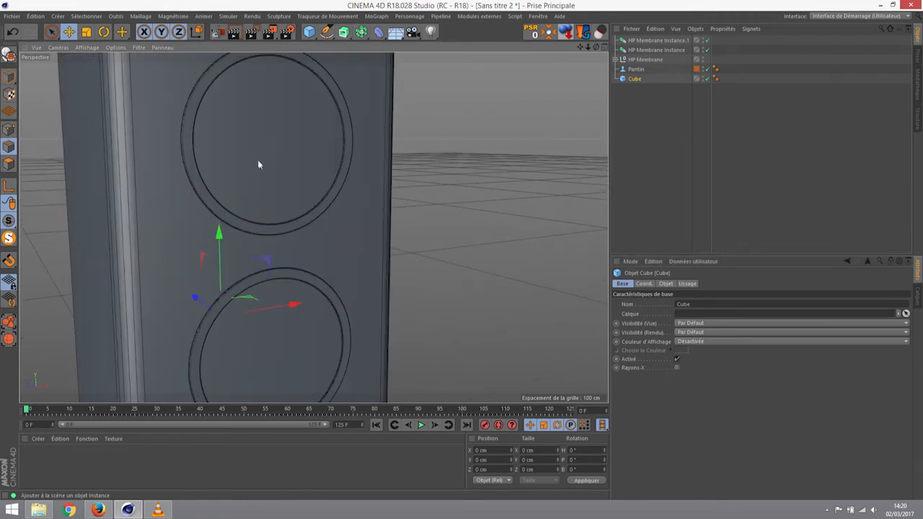
scroll(258, 165, up, 2)
scroll(260, 166, down, 10)
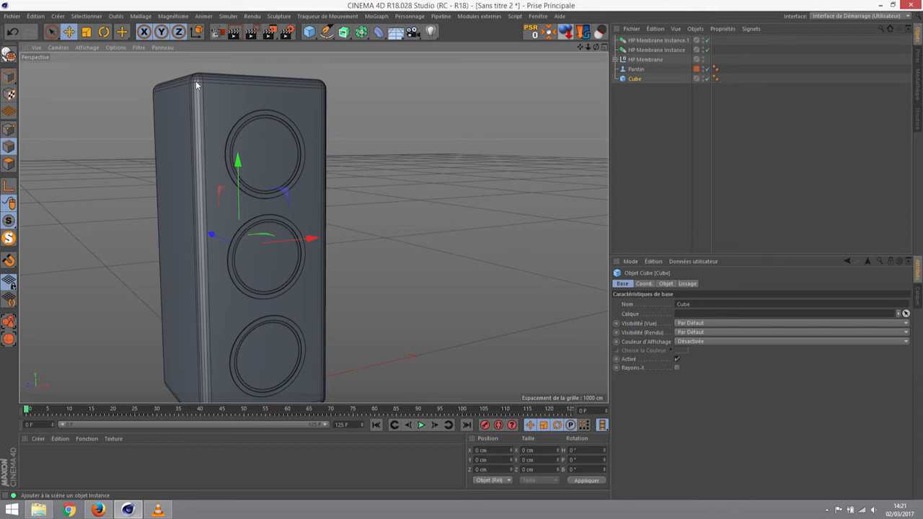
Step: Add a Boolean object, nest the cabinet cube inside it and display its A minus B operation settings
click(657, 138)
click(632, 79)
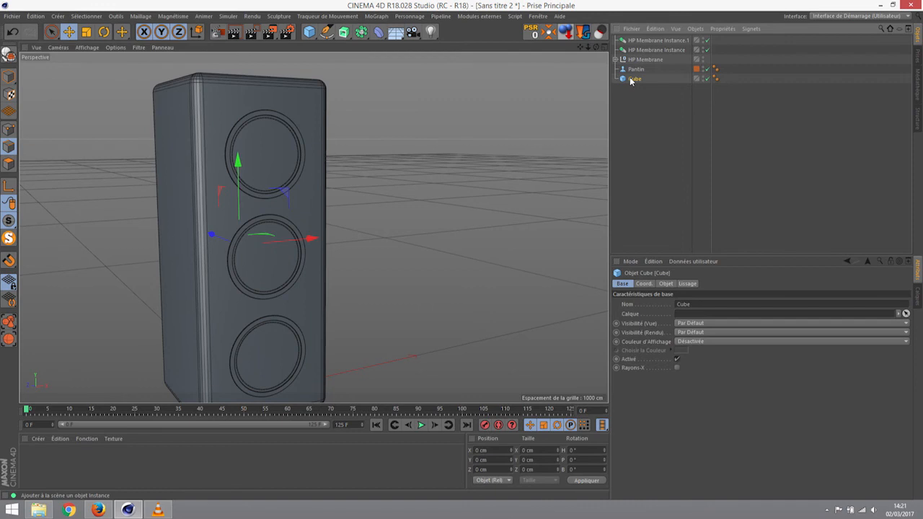
click(360, 31)
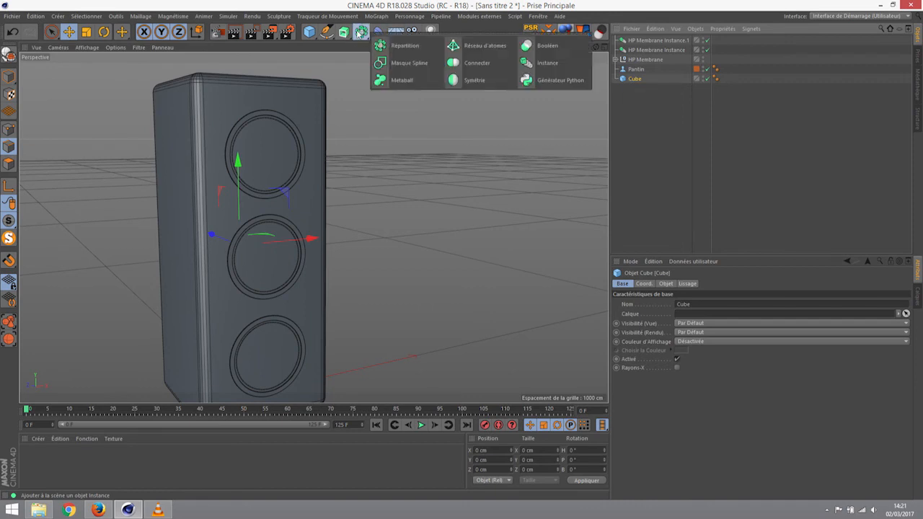
click(538, 49)
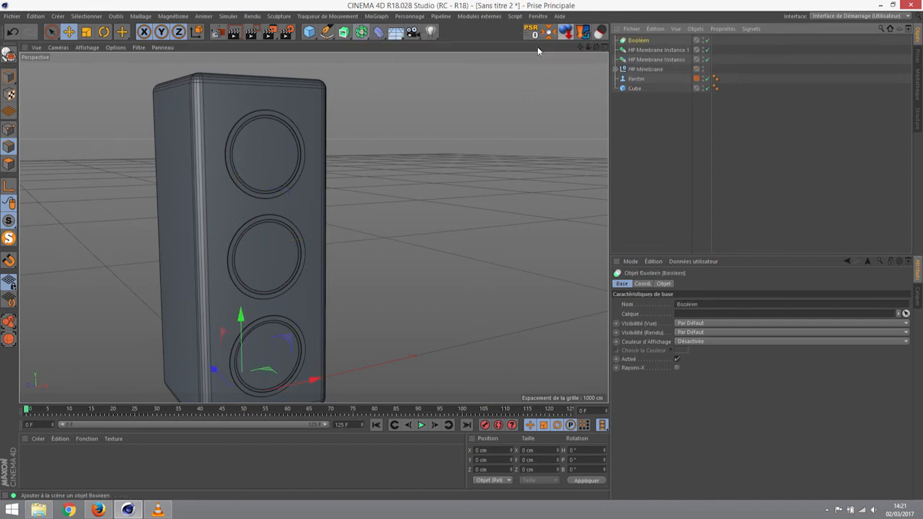
click(635, 89)
drag(634, 89, 638, 41)
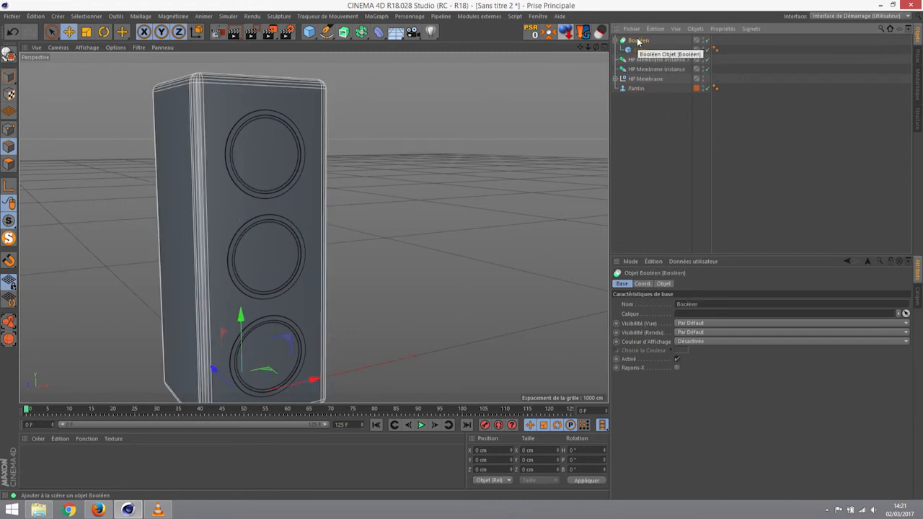
click(664, 283)
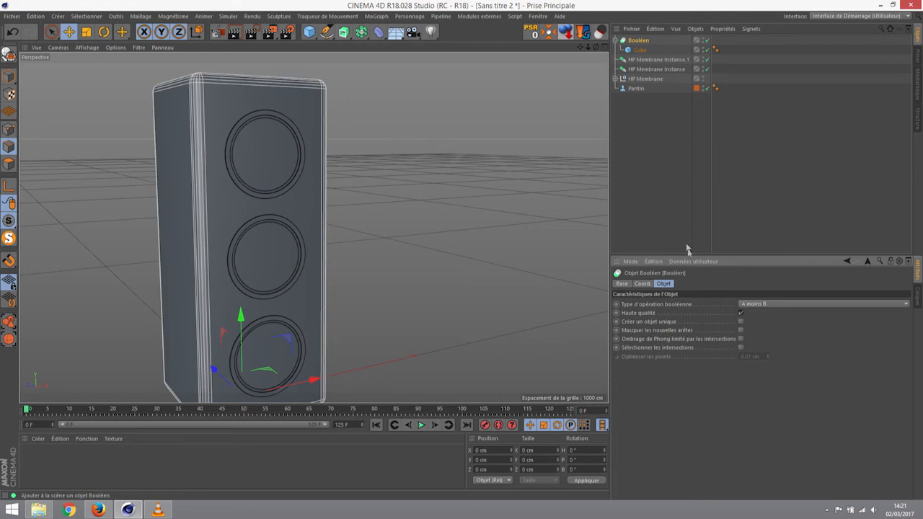
Step: Add a sphere raised along Y to the level of the top driver and set its radius to 85 cm
click(639, 51)
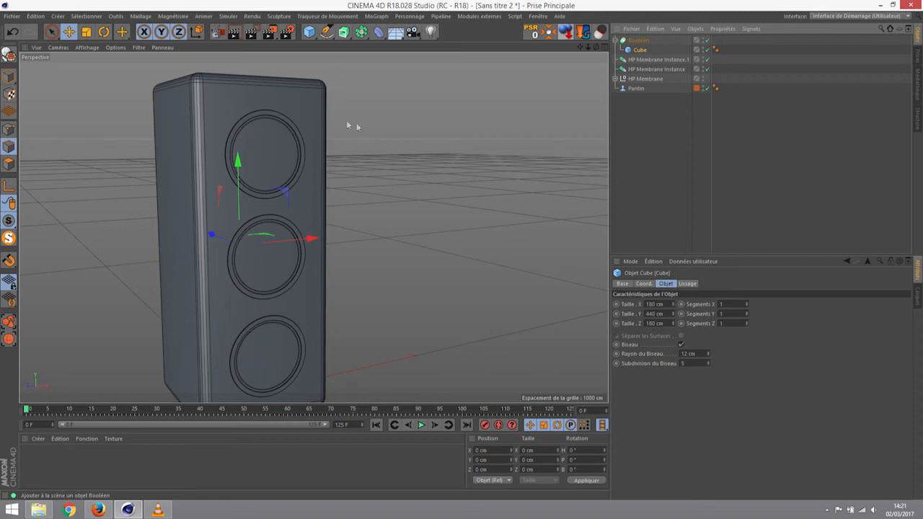
drag(310, 36, 559, 66)
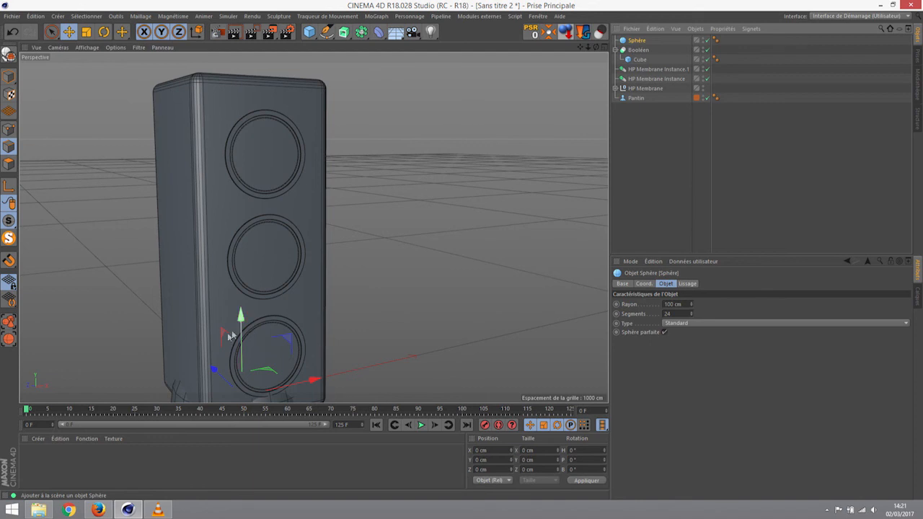
drag(241, 317, 274, 81)
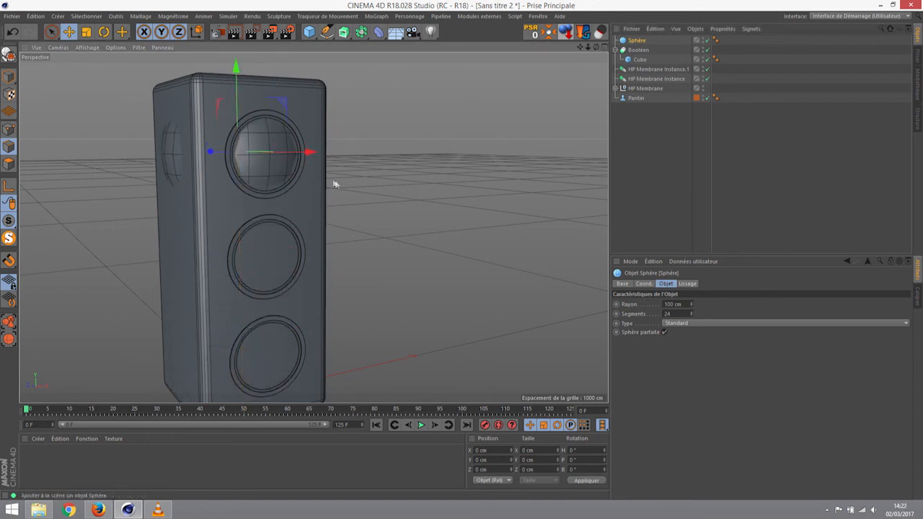
alt+drag(334, 181, 264, 188)
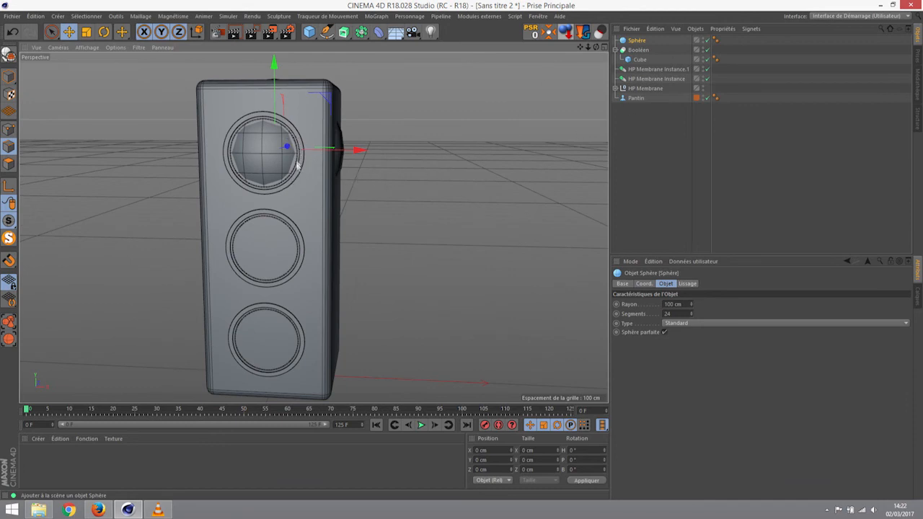
click(628, 41)
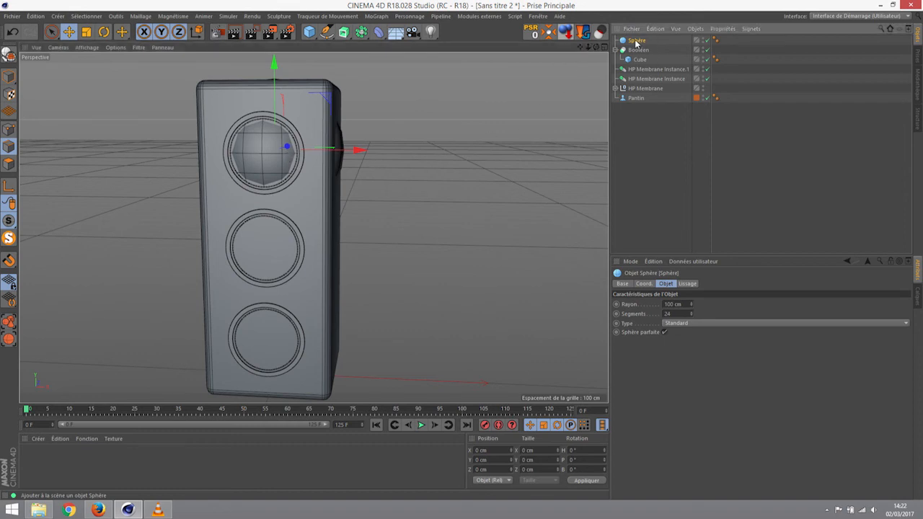
drag(691, 306, 685, 307)
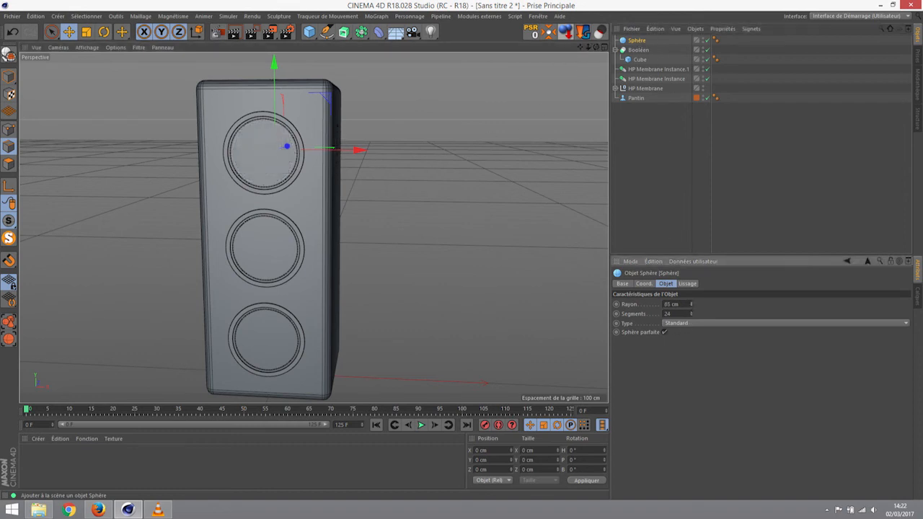
Step: Position the sphere forward along Z at the cabinet front with a 52 cm radius, and nest it below the cube in the Boolean
drag(286, 147, 269, 154)
drag(692, 305, 691, 334)
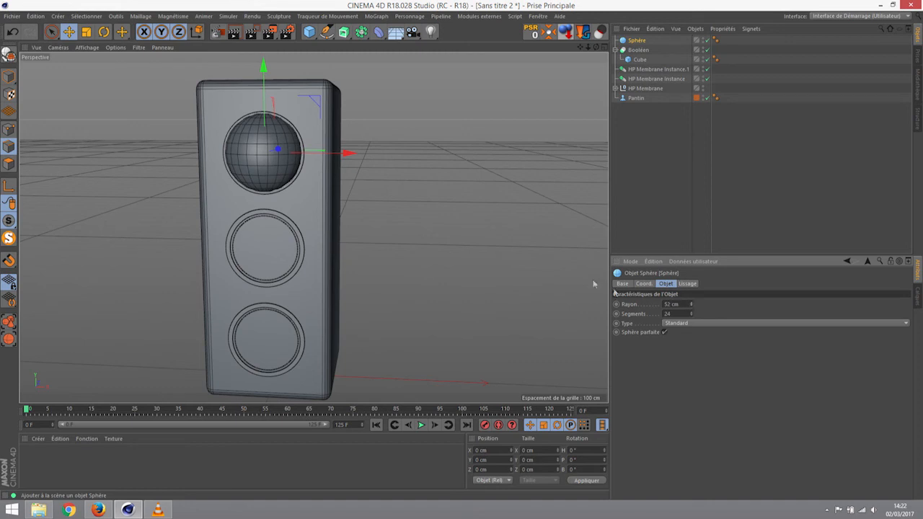
drag(639, 41, 640, 66)
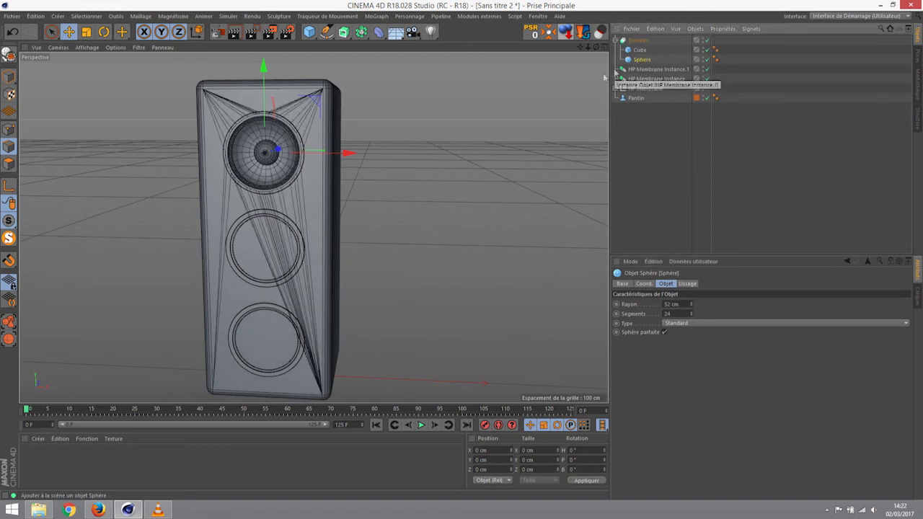
alt+drag(277, 166, 324, 177)
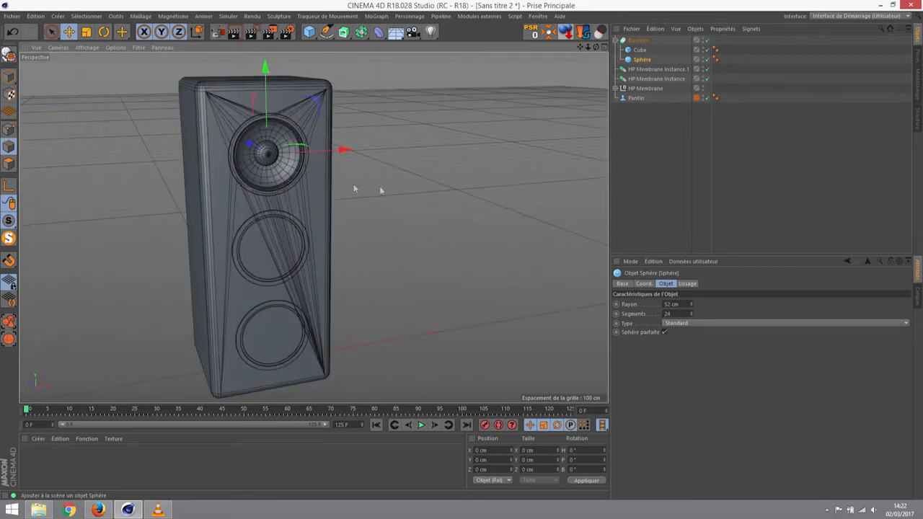
Step: Isolate the Boolean and examine the spherical cut-out's rim and the edges running from it to the cabinet corners
click(639, 41)
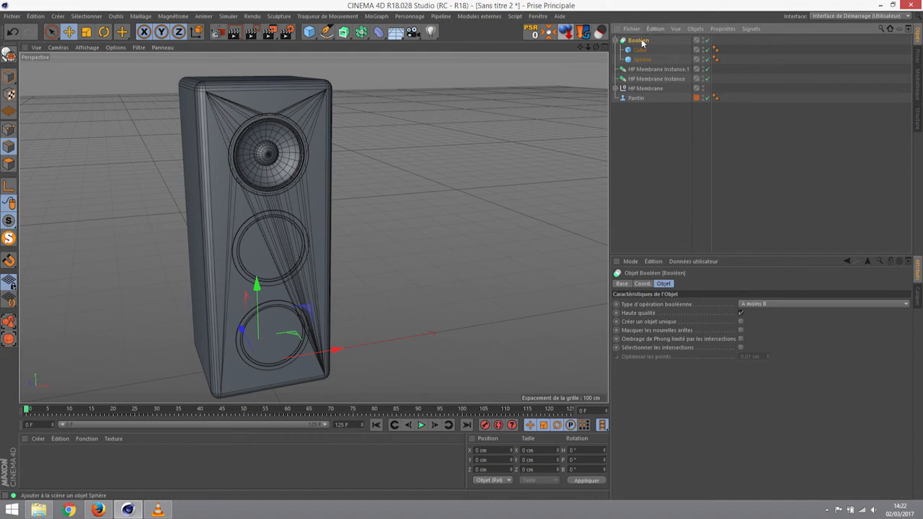
click(9, 240)
alt+drag(298, 169, 265, 176)
alt+right_drag(265, 176, 443, 197)
alt+drag(444, 201, 322, 156)
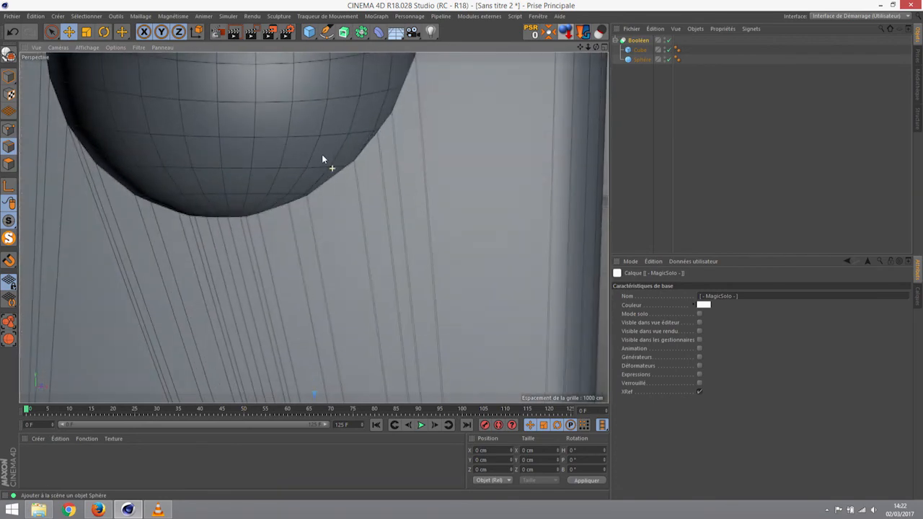
alt+middle_drag(358, 226, 356, 257)
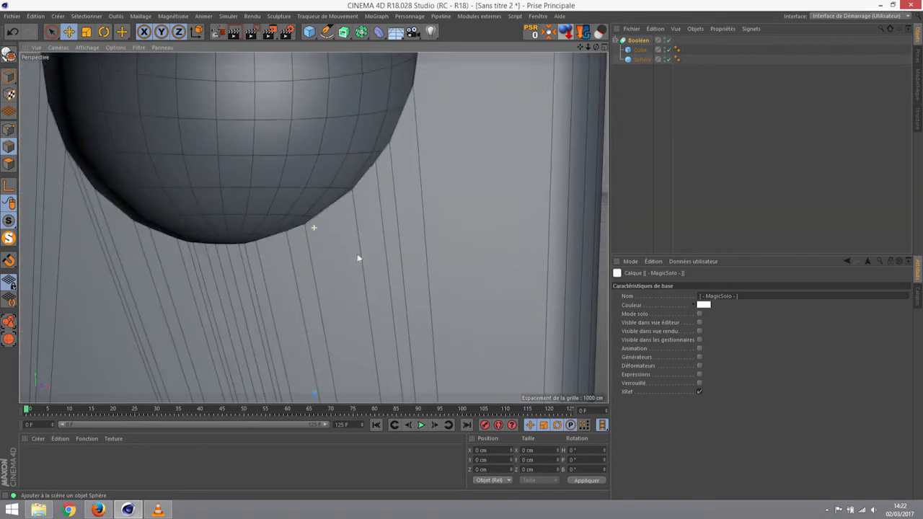
scroll(363, 235, down, 8)
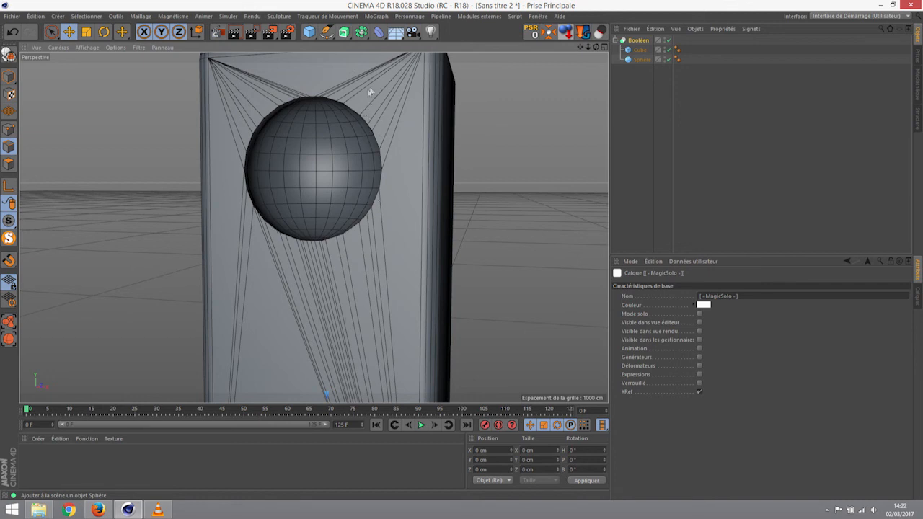
alt+middle_drag(390, 88, 393, 130)
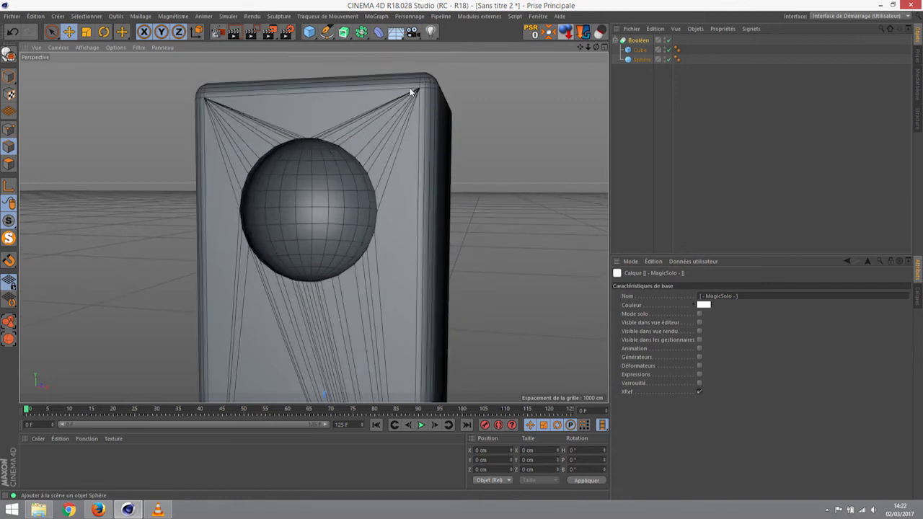
scroll(415, 90, up, 6)
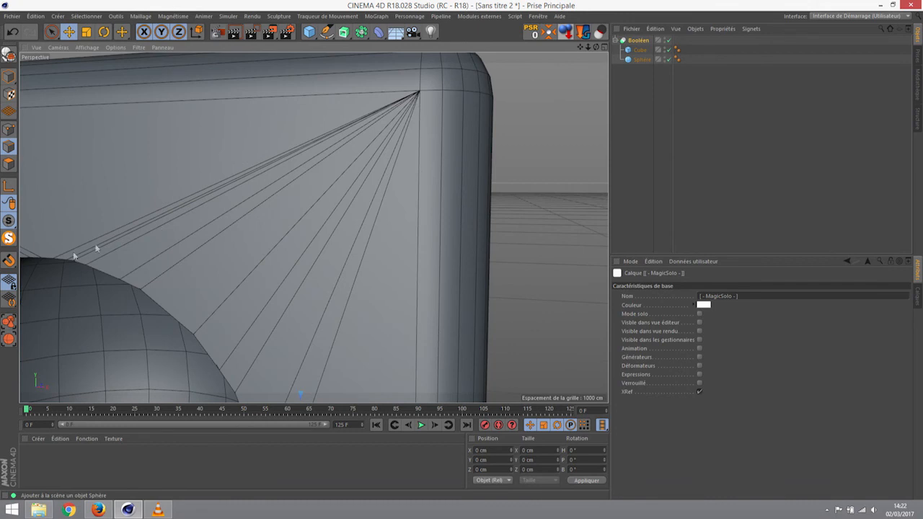
scroll(405, 124, down, 6)
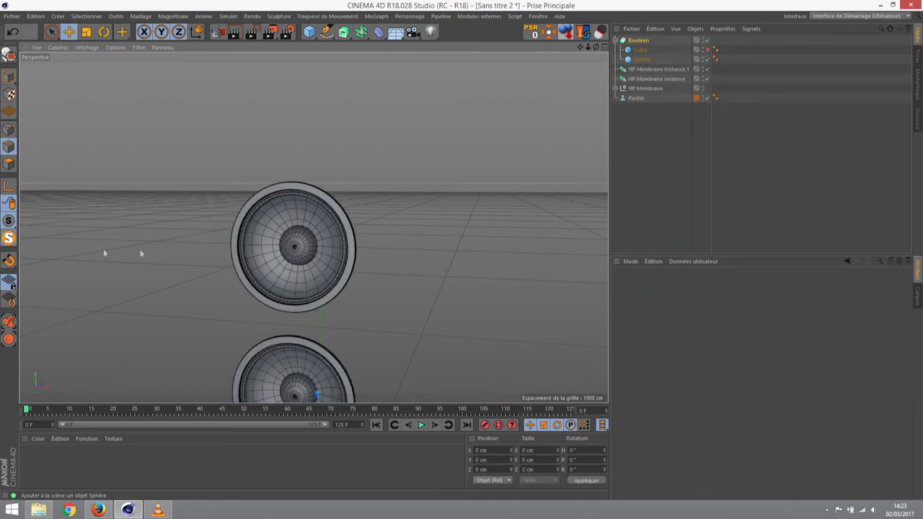
Step: Re-enable the cabinet cube inside the Boolean and inspect how the top driver sits in its cut-out
click(640, 41)
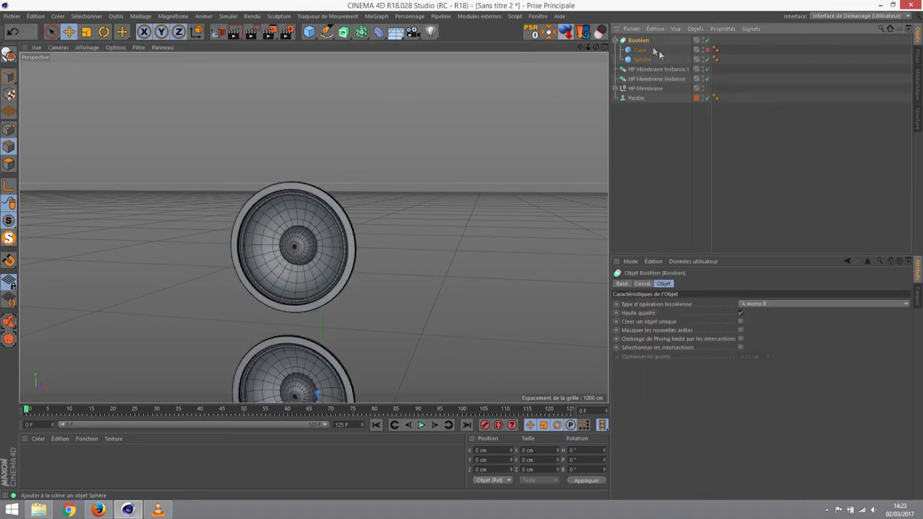
click(707, 50)
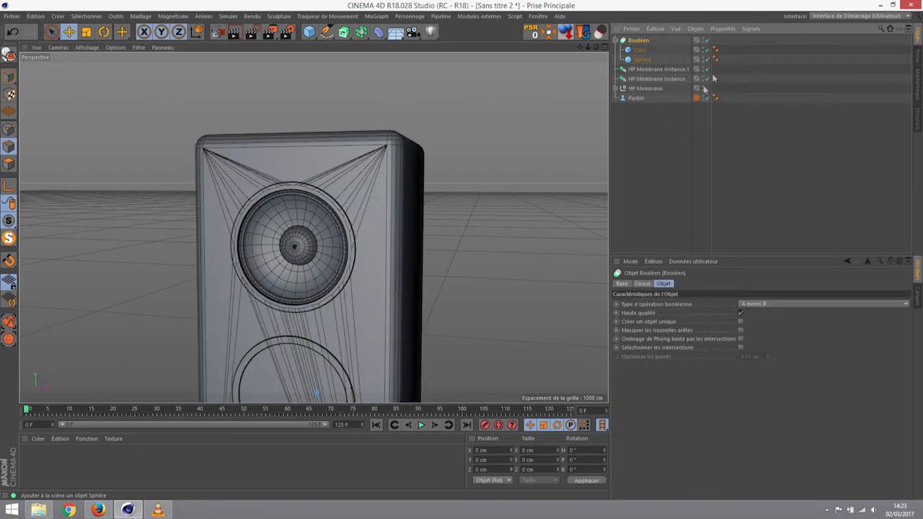
scroll(319, 236, up, 10)
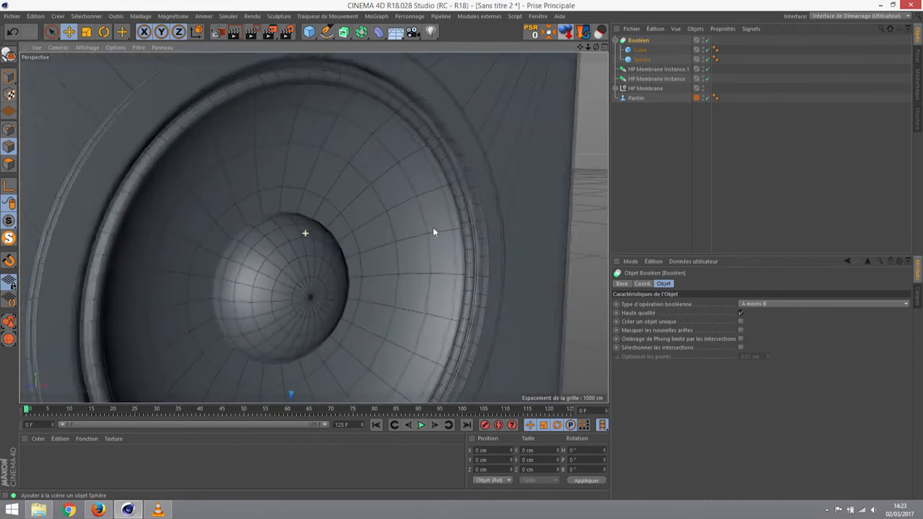
alt+drag(349, 218, 269, 178)
scroll(284, 181, down, 6)
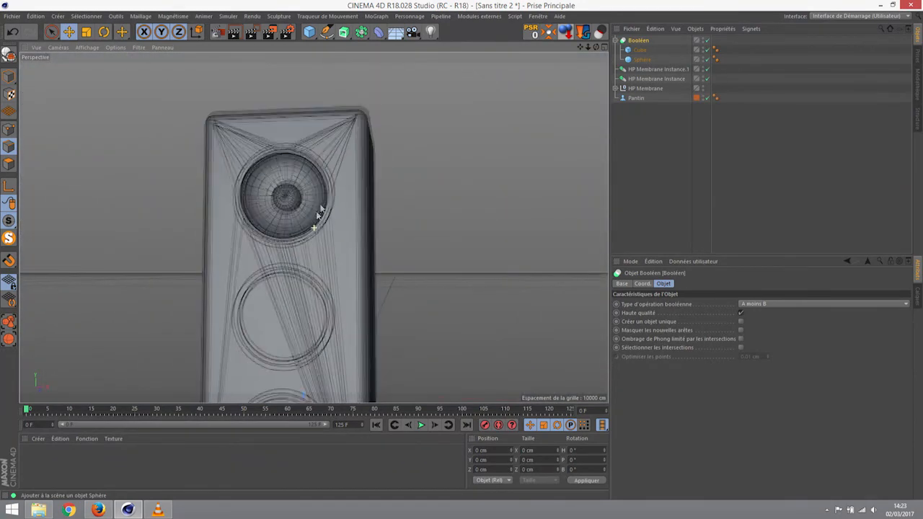
alt+middle_drag(314, 228, 350, 158)
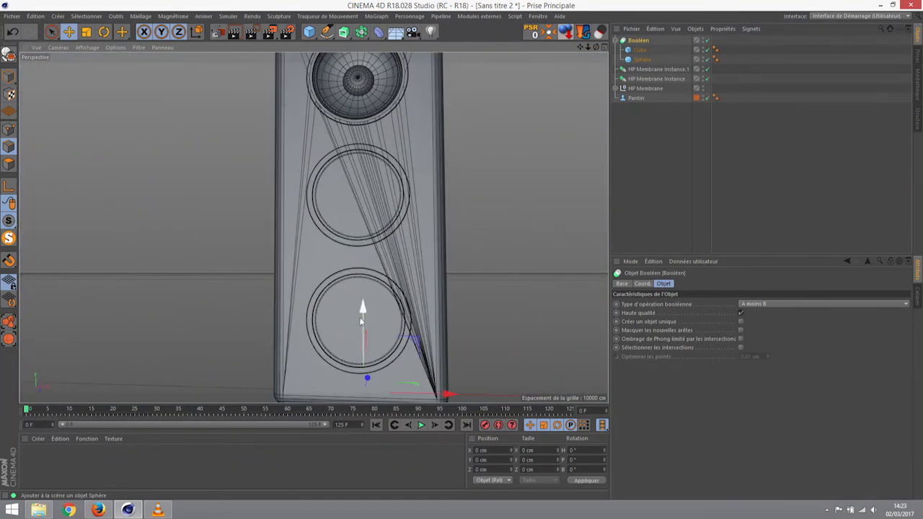
Step: In the front view, duplicate the cutting sphere down along Y and align the copy with the middle driver
click(643, 60)
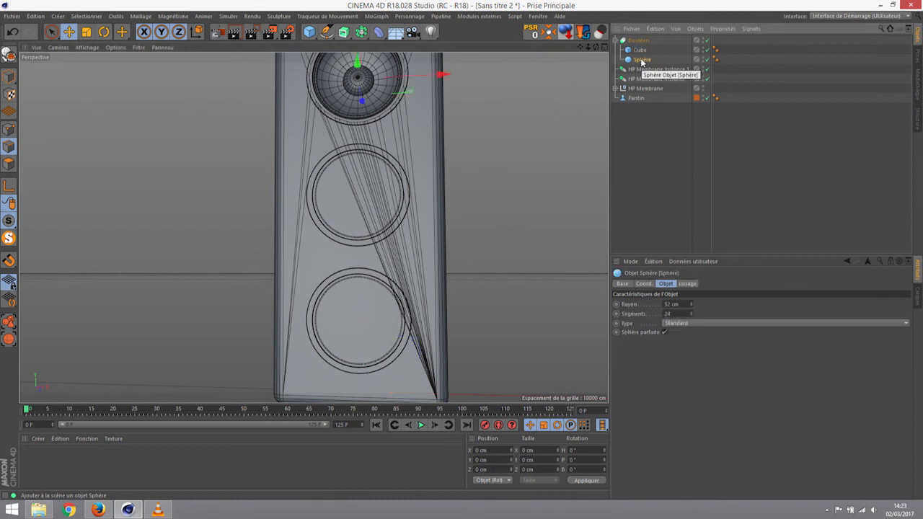
middle_click(449, 221)
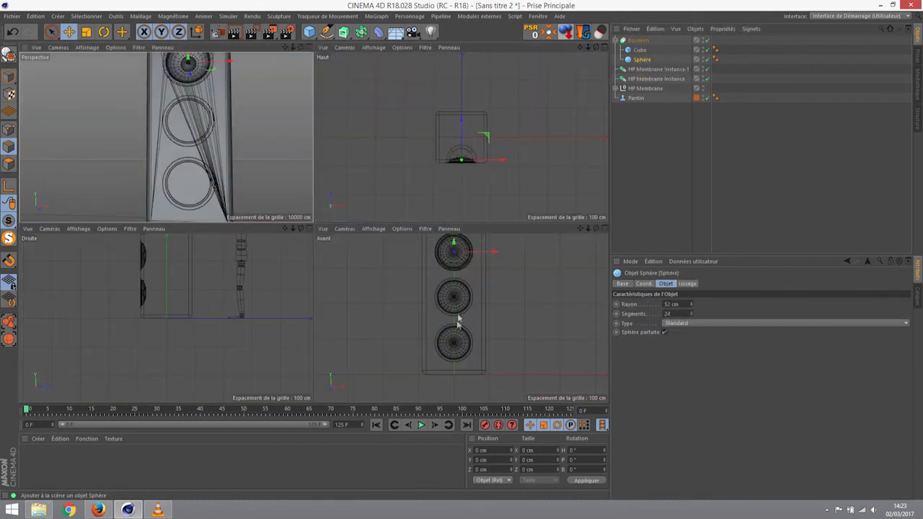
middle_click(458, 322)
alt+middle_drag(386, 188, 399, 205)
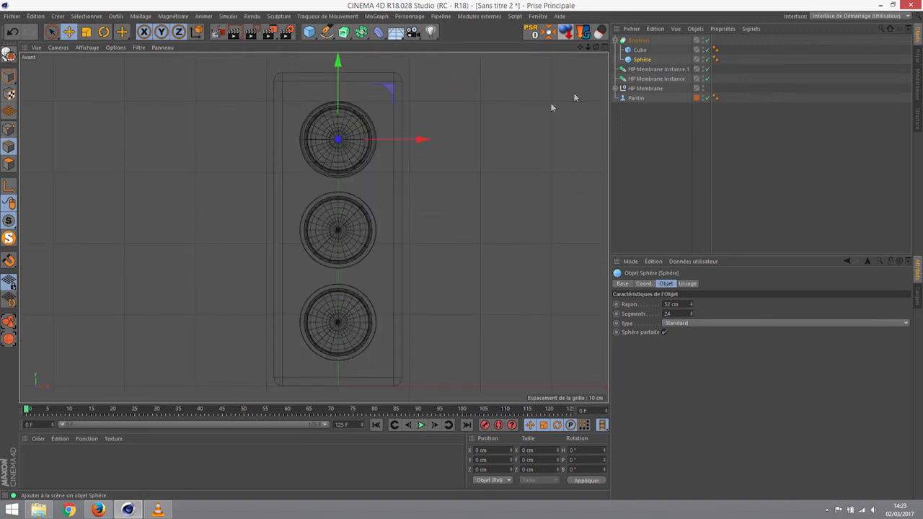
ctrl+drag(338, 64, 353, 154)
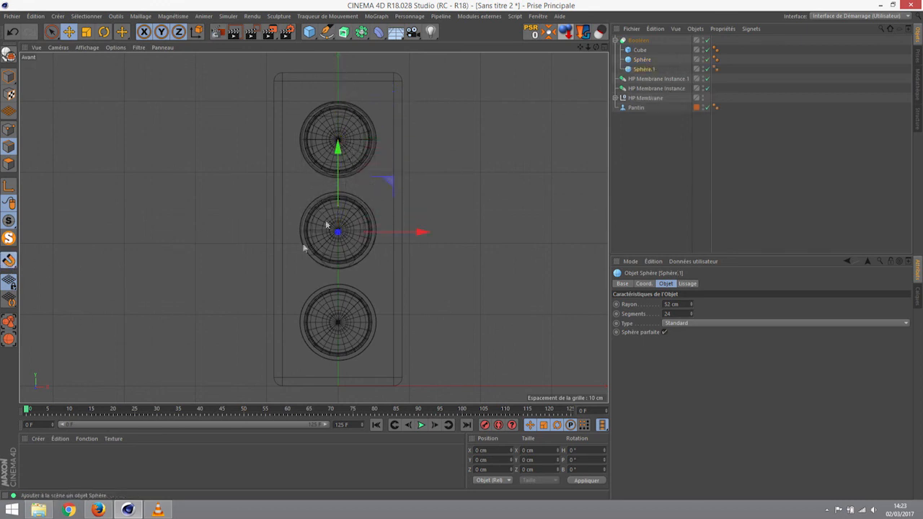
drag(338, 177, 339, 176)
scroll(336, 242, up, 10)
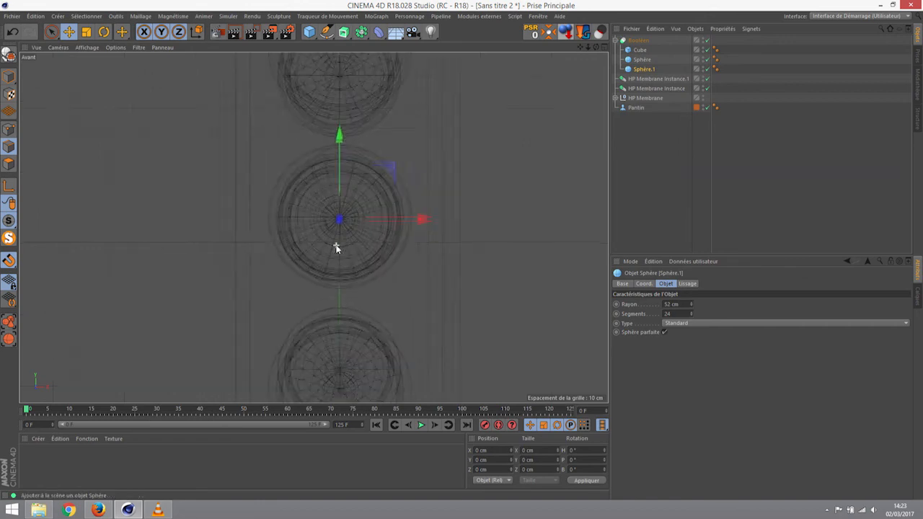
Step: Duplicate the cutting sphere once more down along Y onto the bottom driver
scroll(334, 239, down, 10)
drag(344, 126, 367, 246)
scroll(363, 133, down, 5)
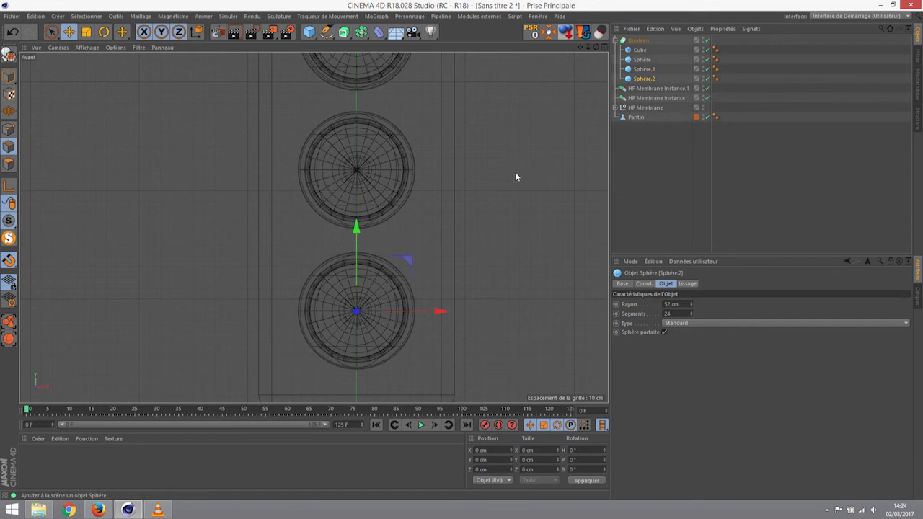
Step: Examine the middle and bottom spheres against the cabinet in perspective, and check the Boolean's settings and child objects
middle_click(233, 151)
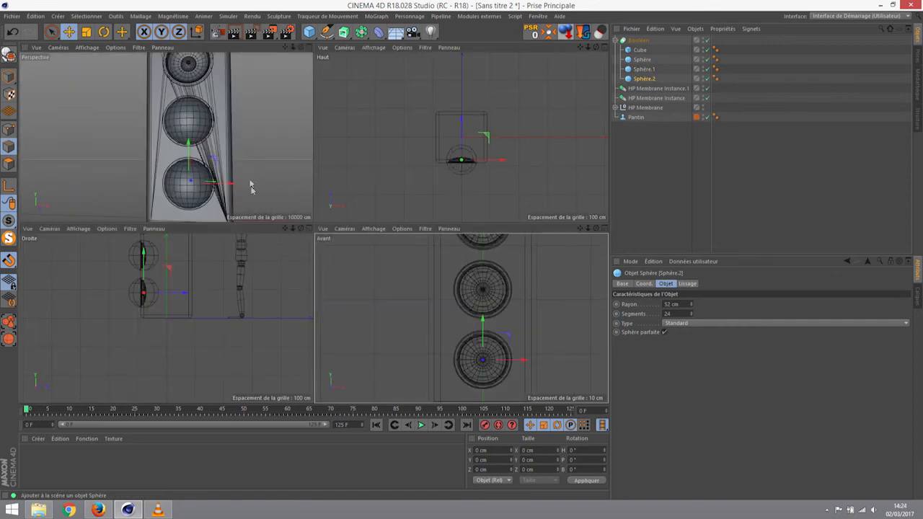
middle_click(252, 199)
alt+drag(327, 159, 331, 180)
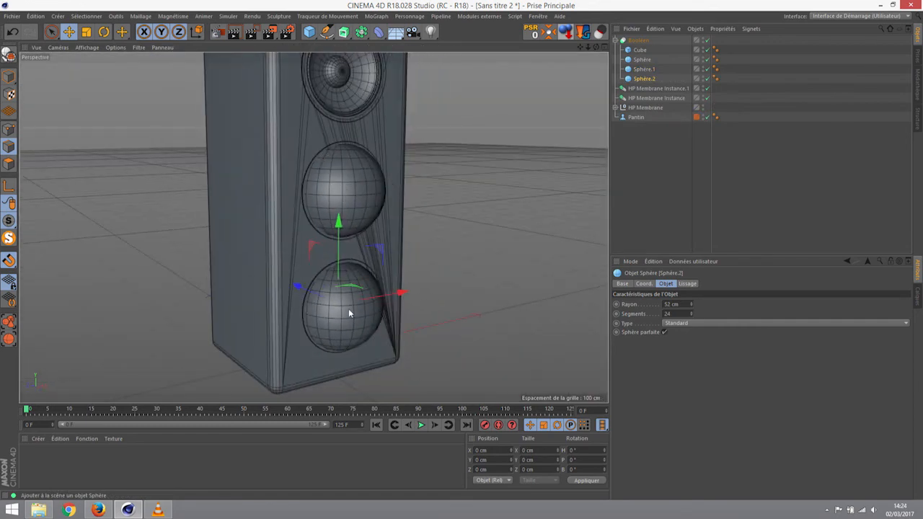
scroll(363, 178, up, 6)
scroll(367, 177, up, 2)
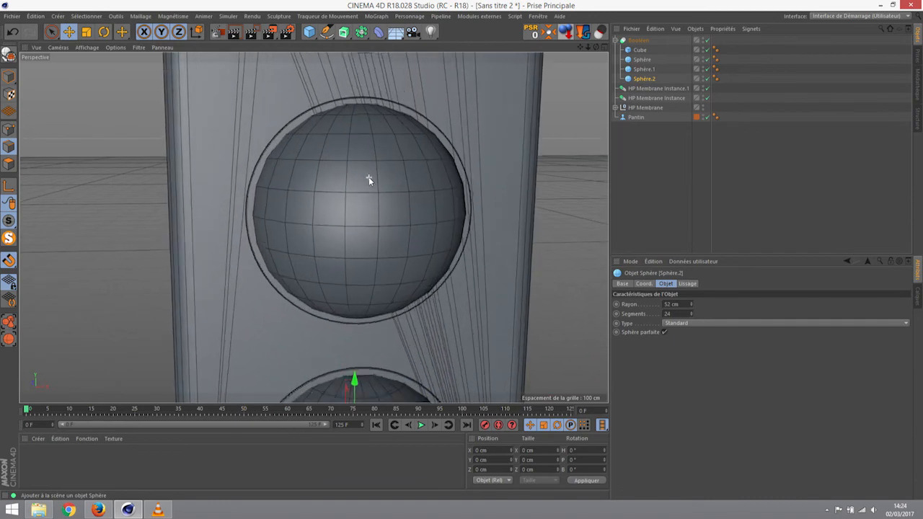
alt+middle_drag(390, 214, 344, 109)
alt+middle_drag(357, 240, 384, 220)
scroll(394, 182, down, 5)
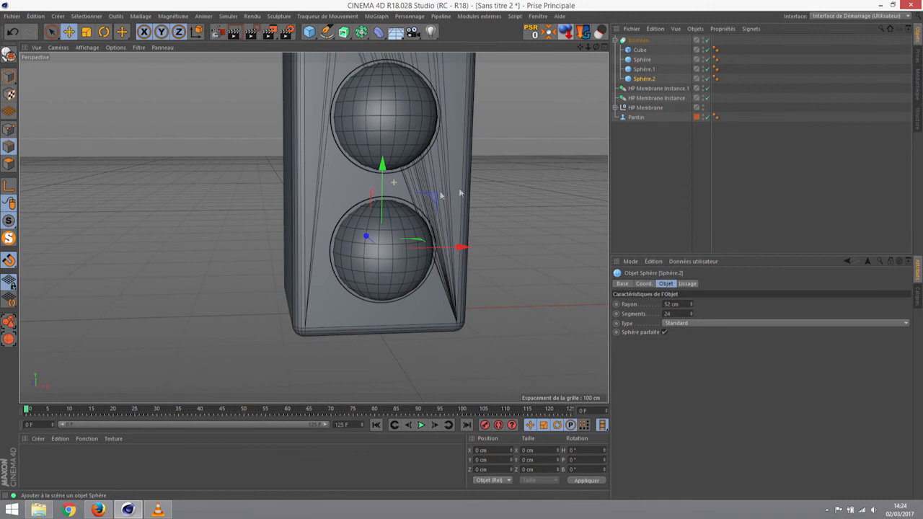
click(638, 40)
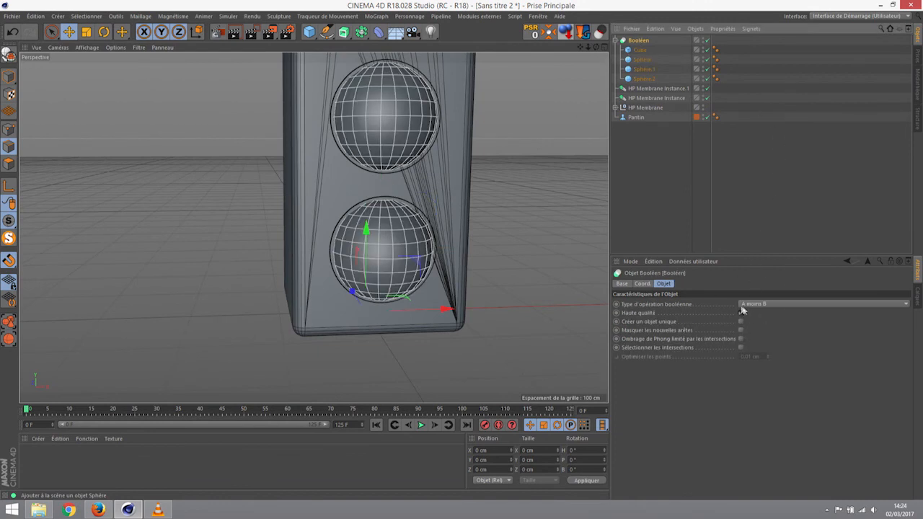
click(640, 49)
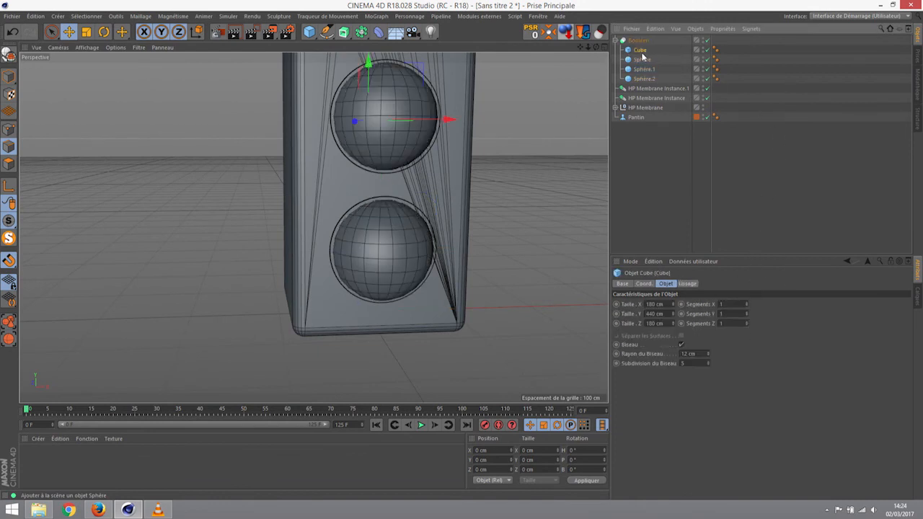
click(640, 59)
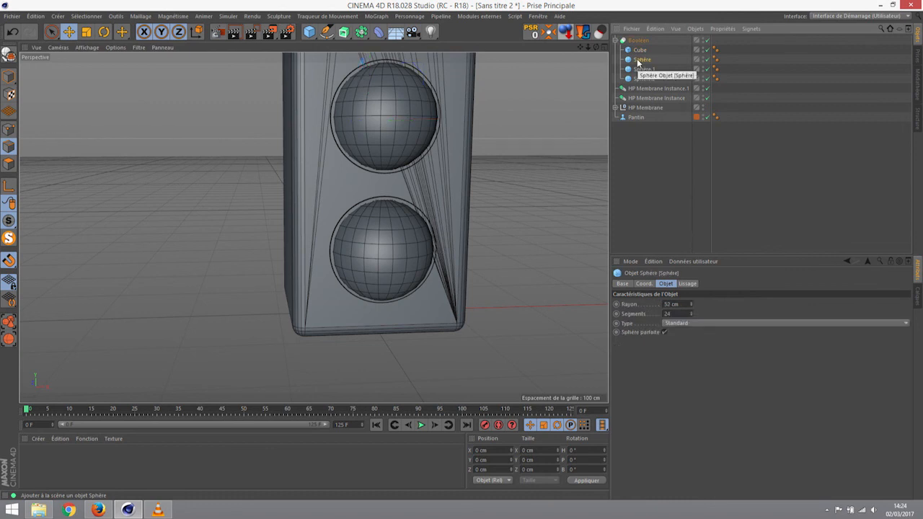
click(644, 69)
click(648, 79)
Step: Group the three cutting spheres into a null inside the Boolean and rename it Trous
click(644, 62)
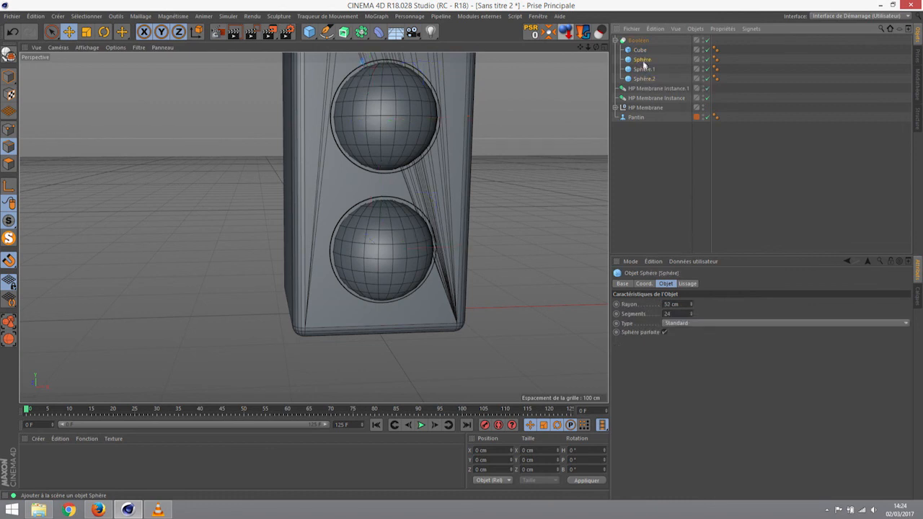
shift+click(647, 79)
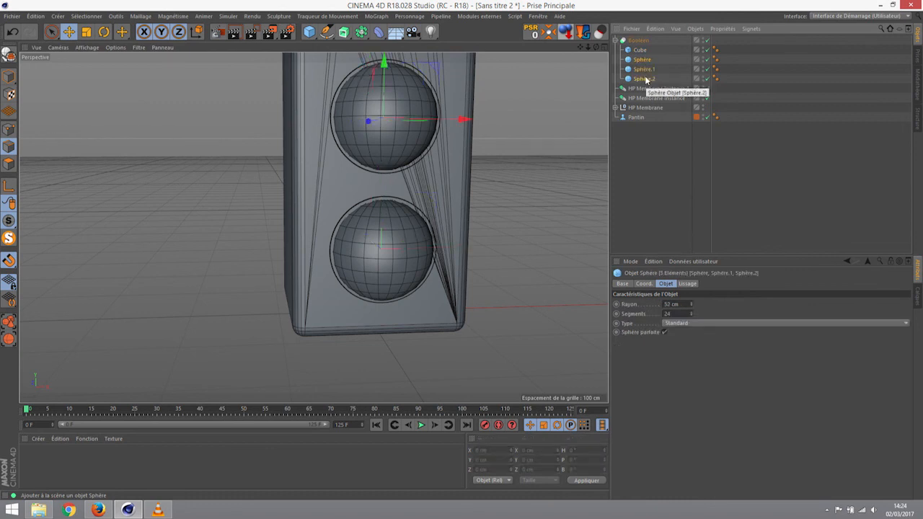
key(alt+g)
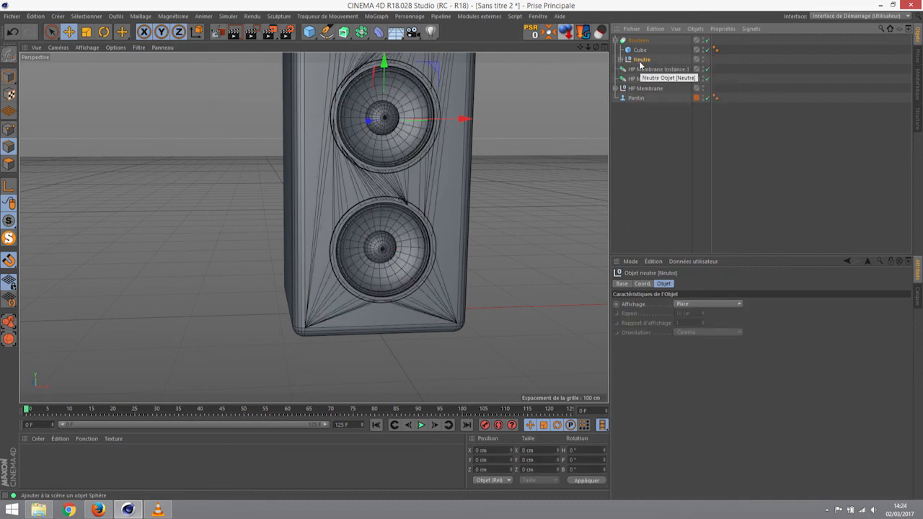
double_click(642, 60)
text(Tw)
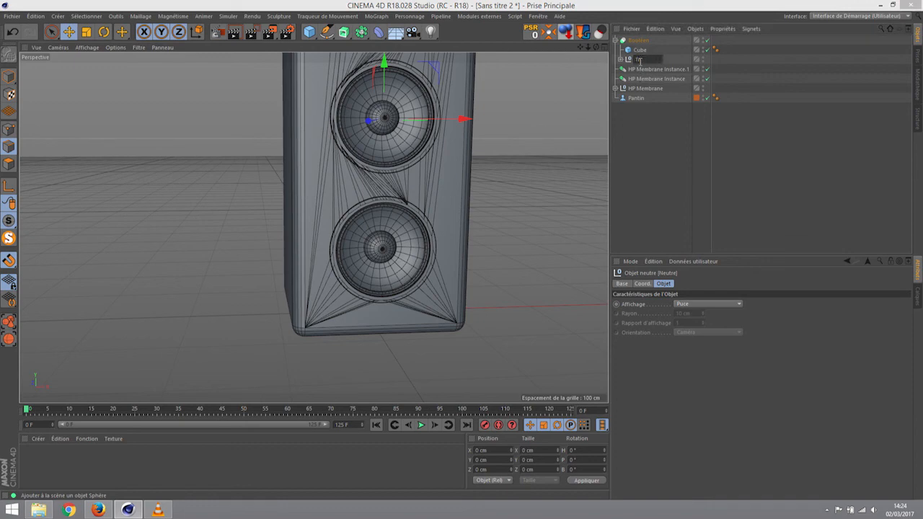
key(Return)
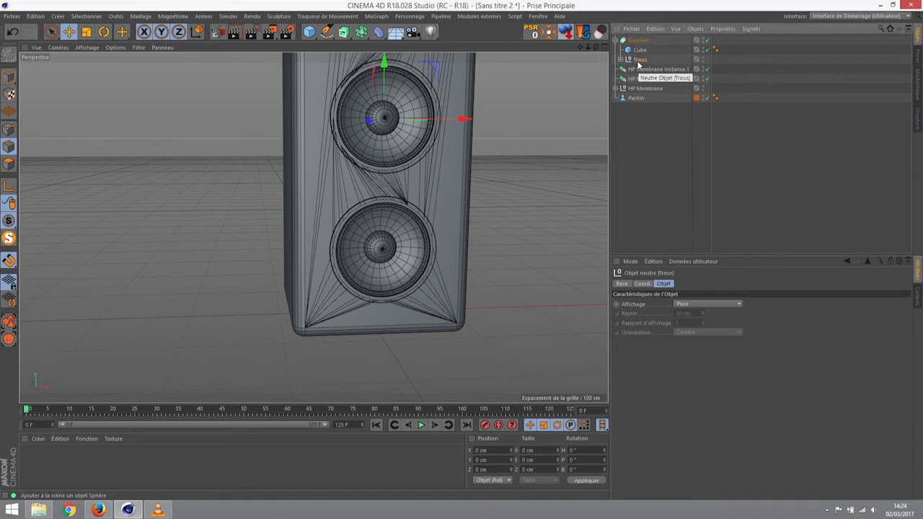
Step: Select HP Membrane and its two instances and nudge them slightly along Z to adjust their fit in the cabinet front
click(640, 52)
alt+drag(440, 148, 437, 168)
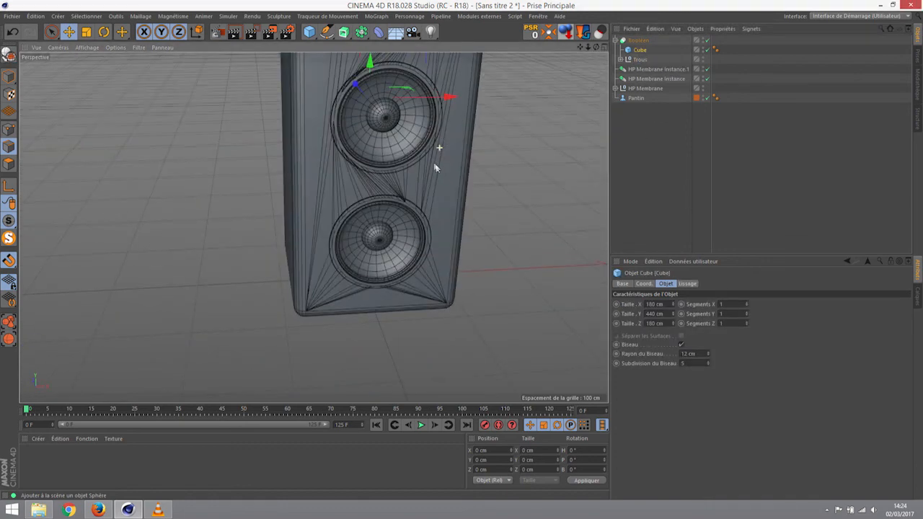
scroll(385, 105, up, 7)
alt+drag(350, 124, 272, 136)
click(644, 69)
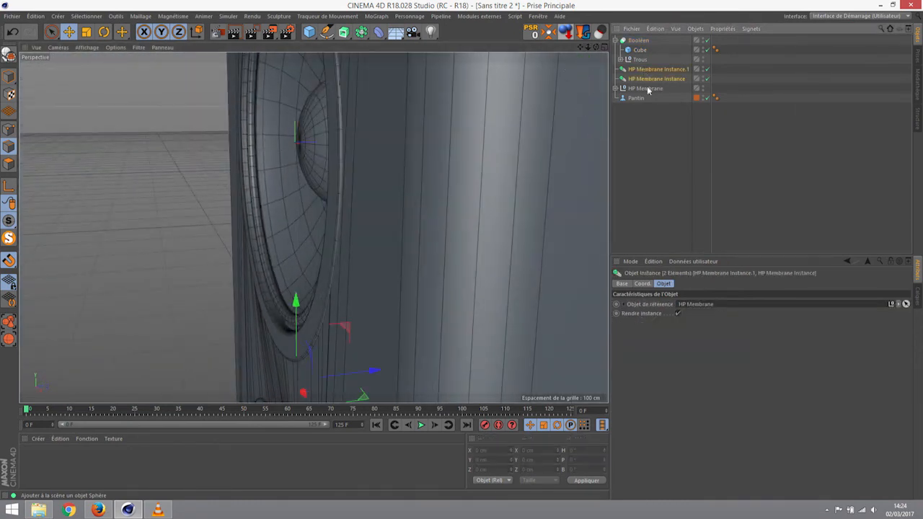
shift+click(648, 88)
drag(375, 152, 369, 150)
Step: Frame the loudspeaker from the front in perspective and render the view to check the three drivers in their cut-outs
alt+drag(344, 180, 327, 186)
alt+drag(314, 228, 411, 206)
alt+right_drag(346, 219, 332, 253)
alt+drag(334, 263, 368, 266)
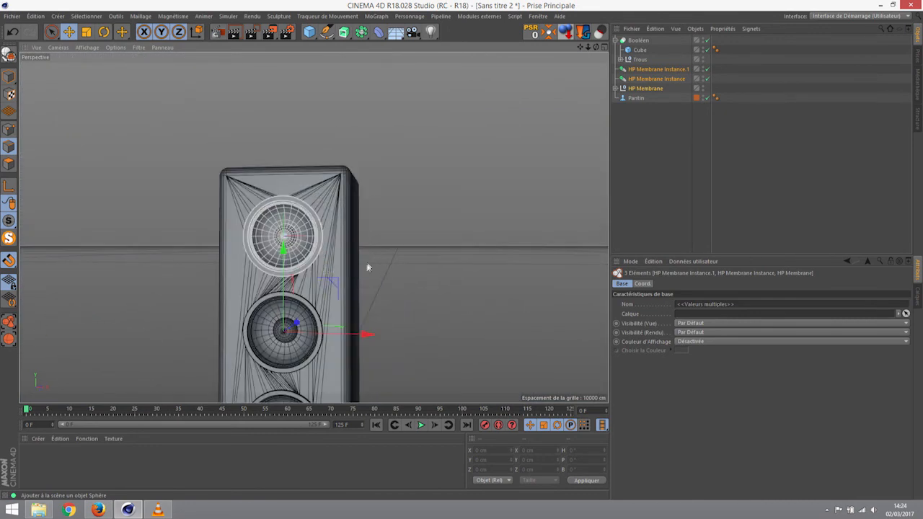
alt+middle_drag(368, 266, 398, 239)
alt+drag(403, 224, 324, 329)
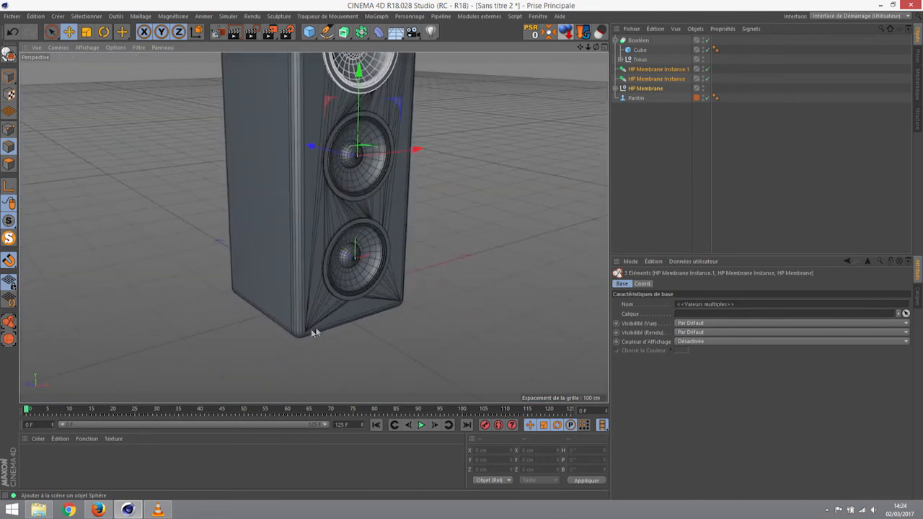
alt+drag(383, 132, 439, 200)
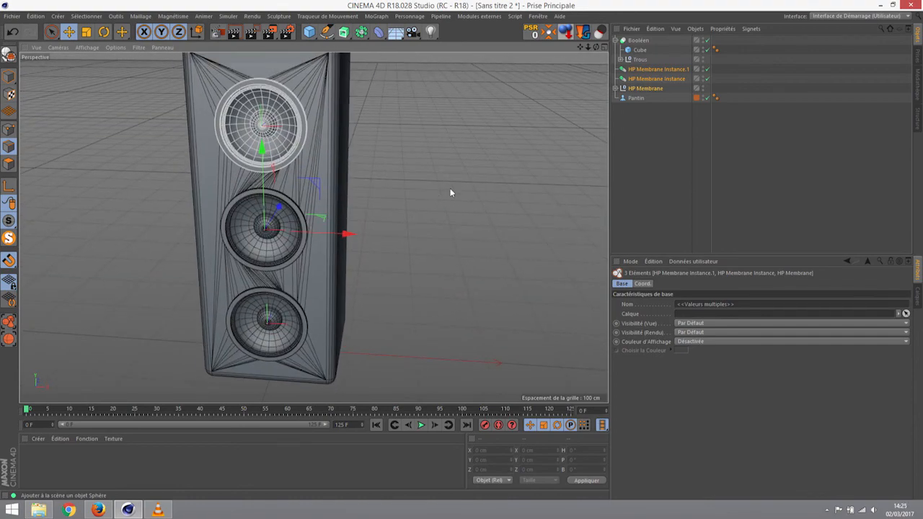
key(ctrl+r)
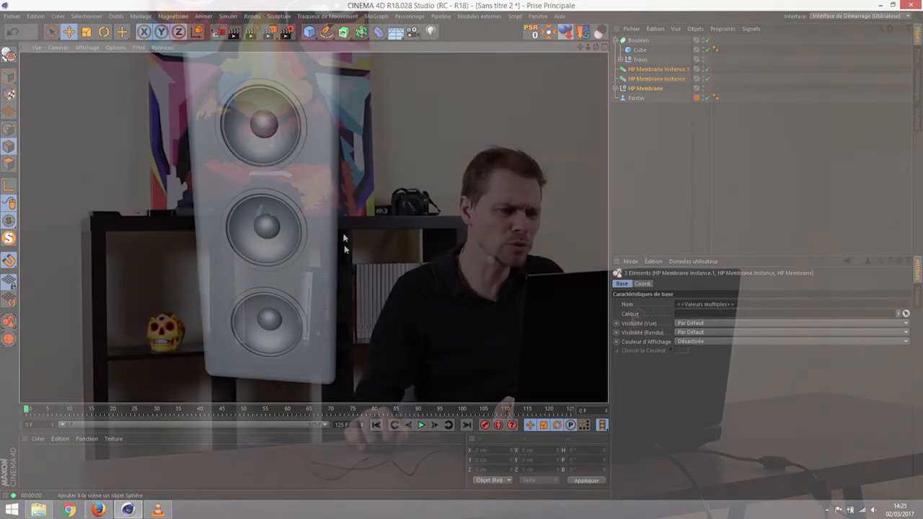